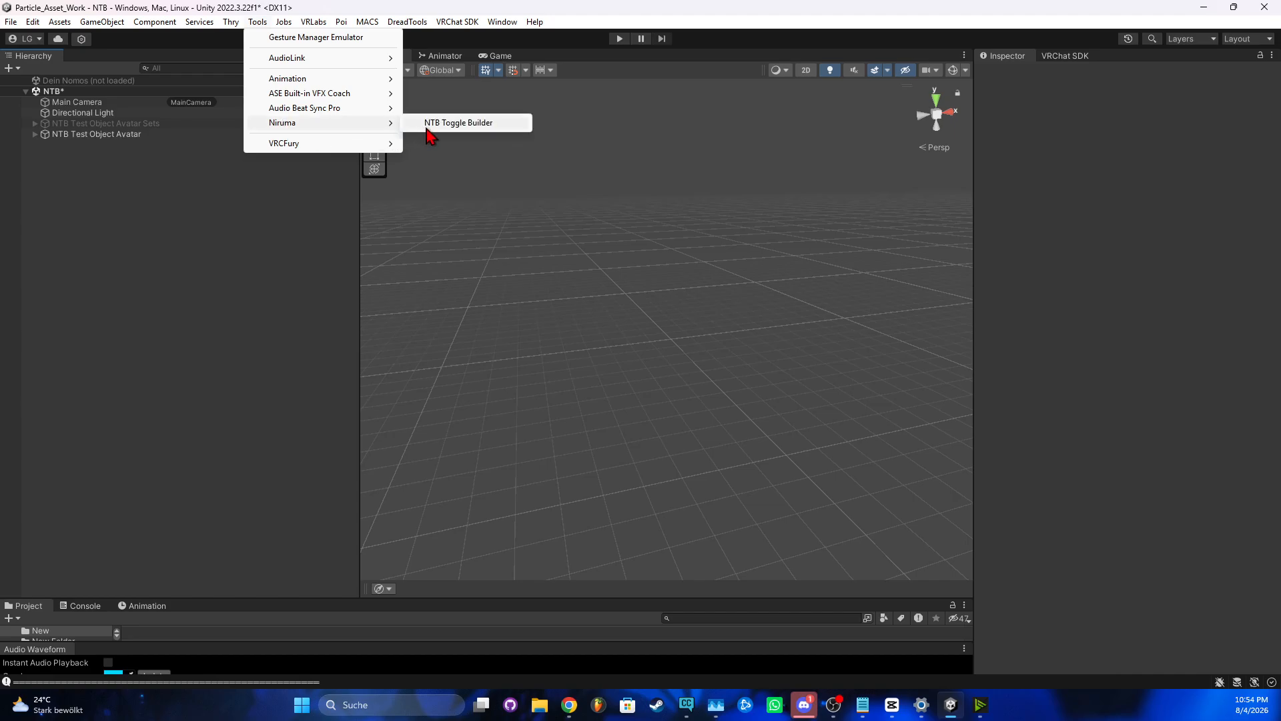
Open the NTB Toggle Builder with the Simple toggle style and expand NTB Test Object Avatar's children
left_click(458, 123)
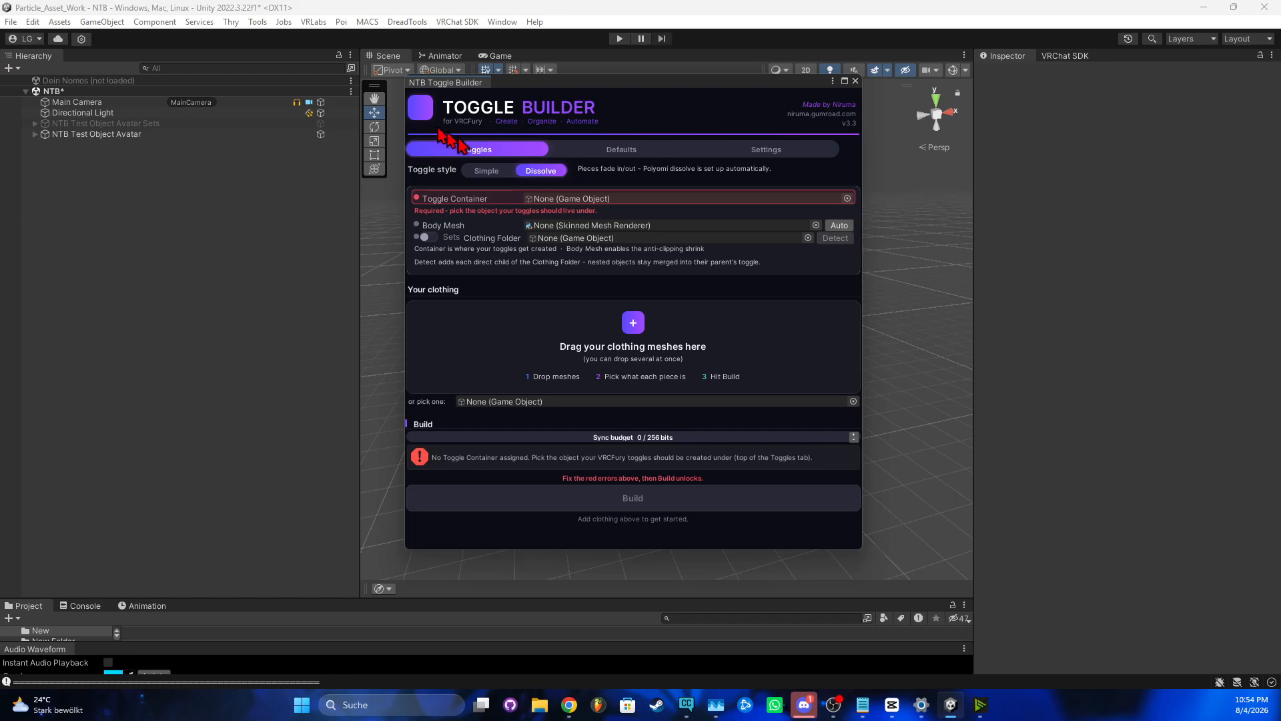
left_click(487, 172)
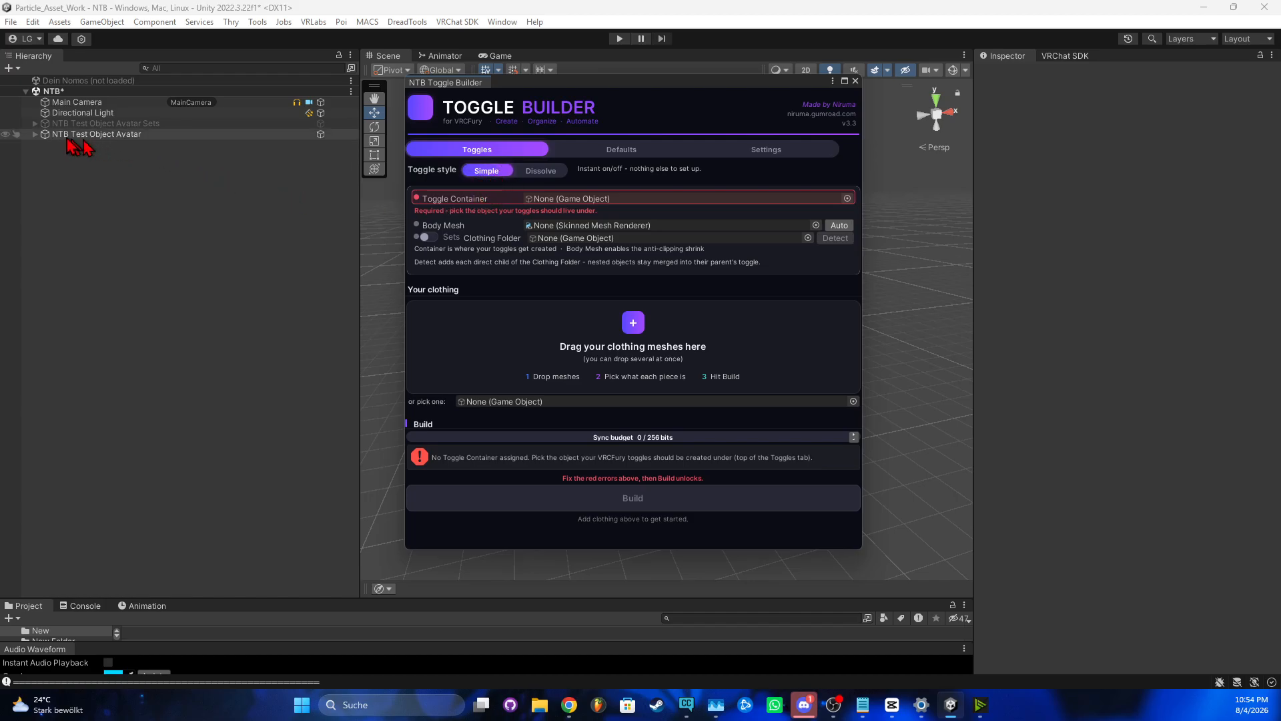
left_click(35, 135)
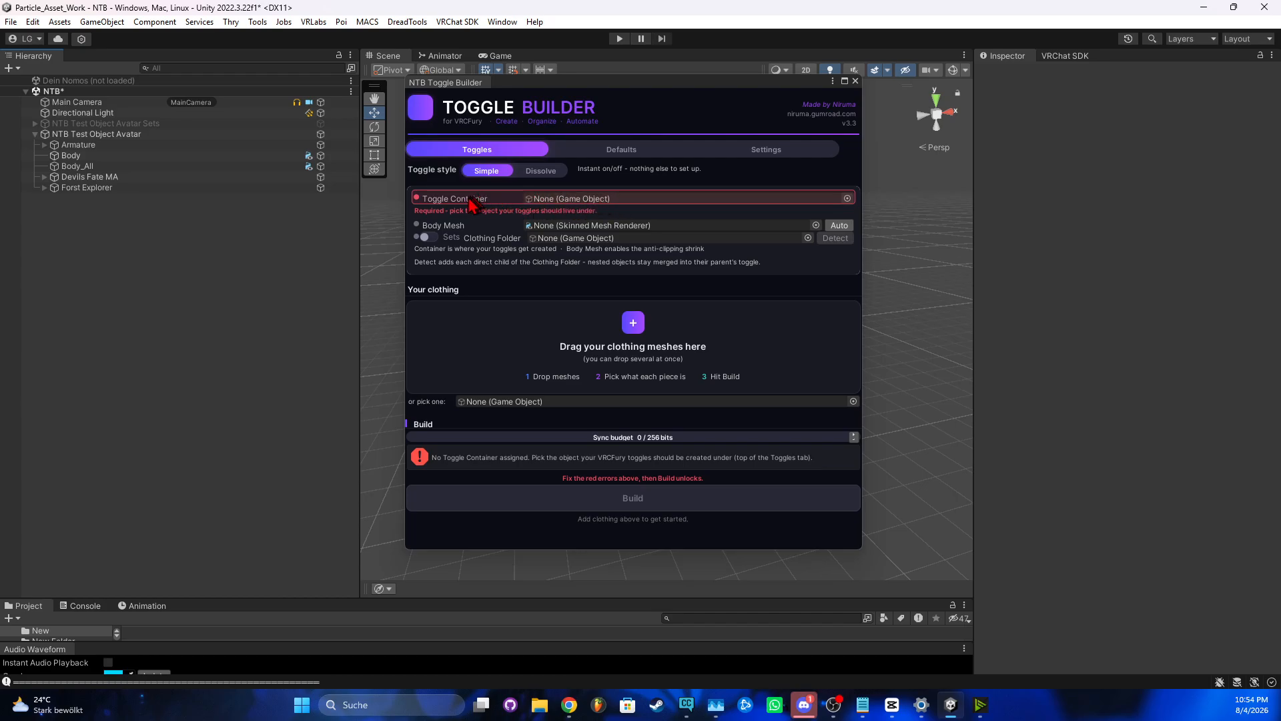
Create an empty child 'VRCFury Toggles' under the avatar and place it right after Body_All
mouse_move(467, 205)
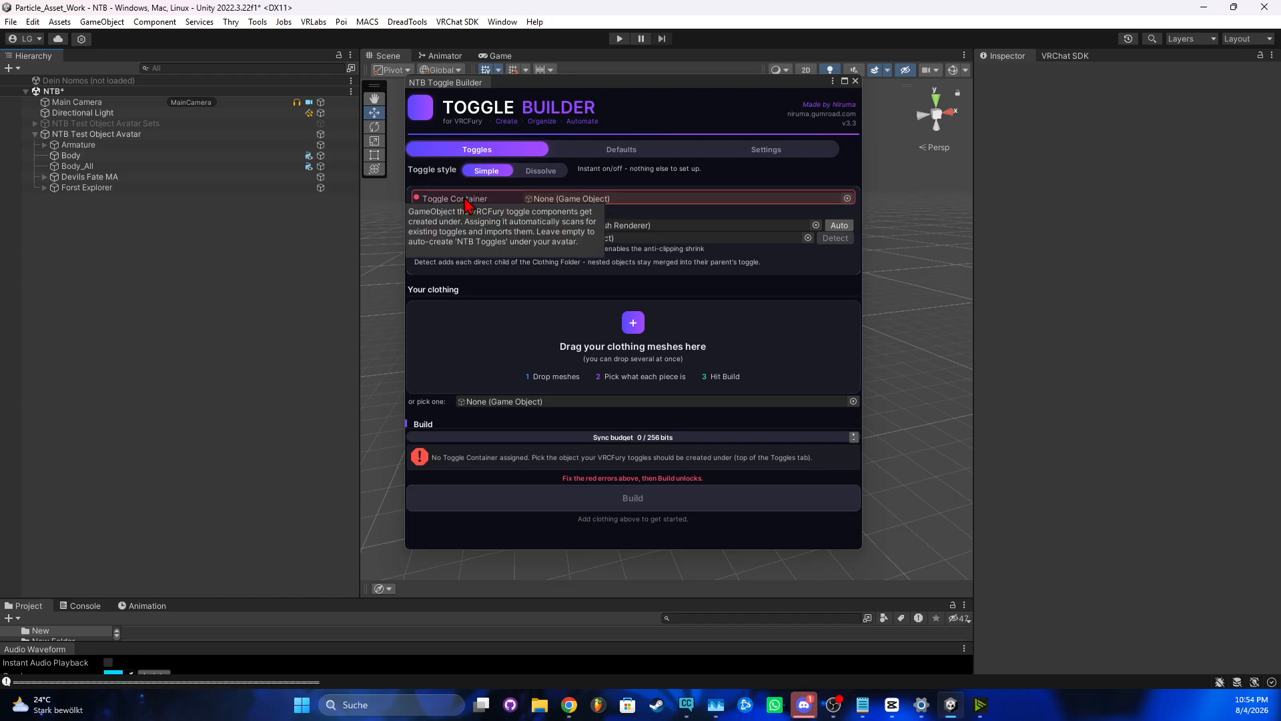
left_click(120, 135)
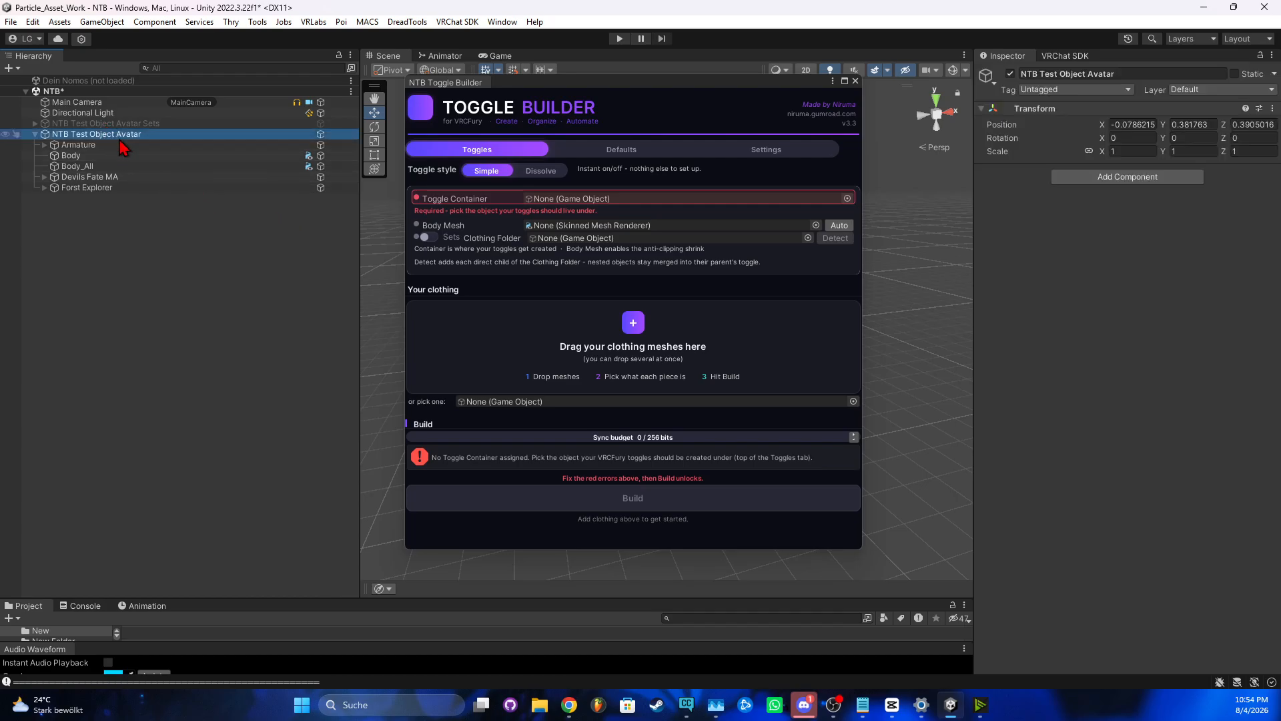
right_click(120, 143)
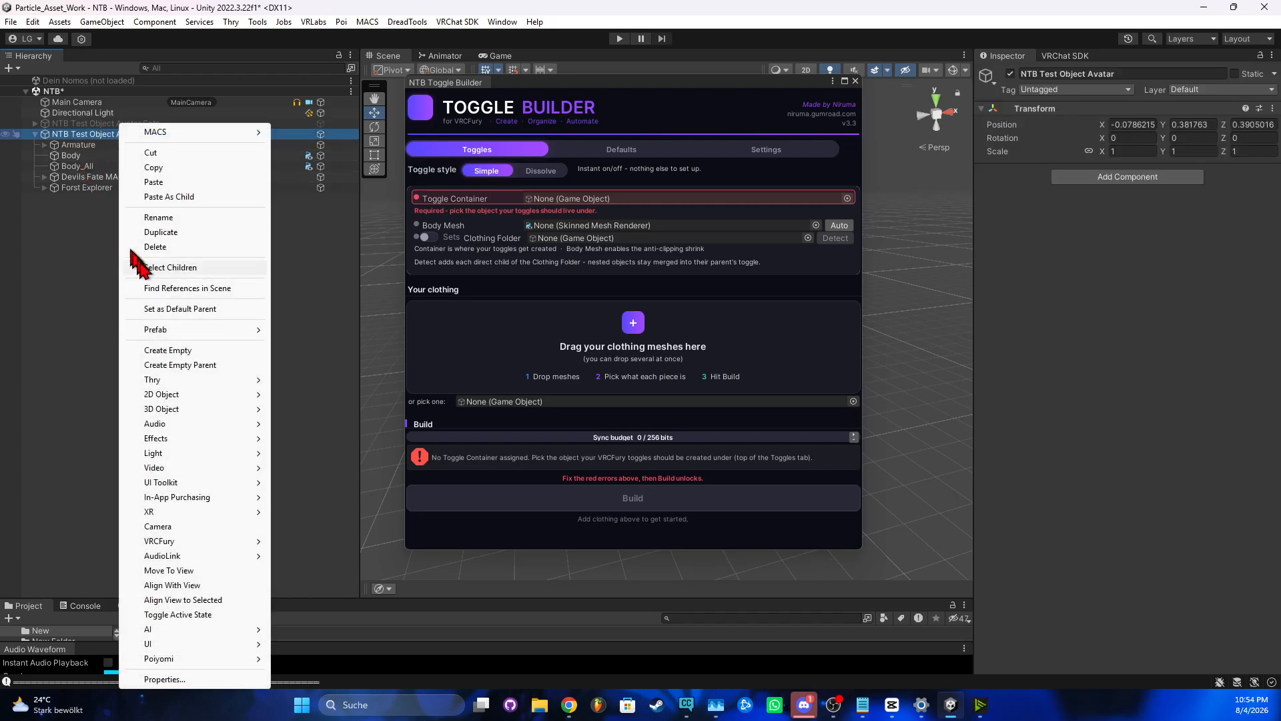
left_click(168, 350)
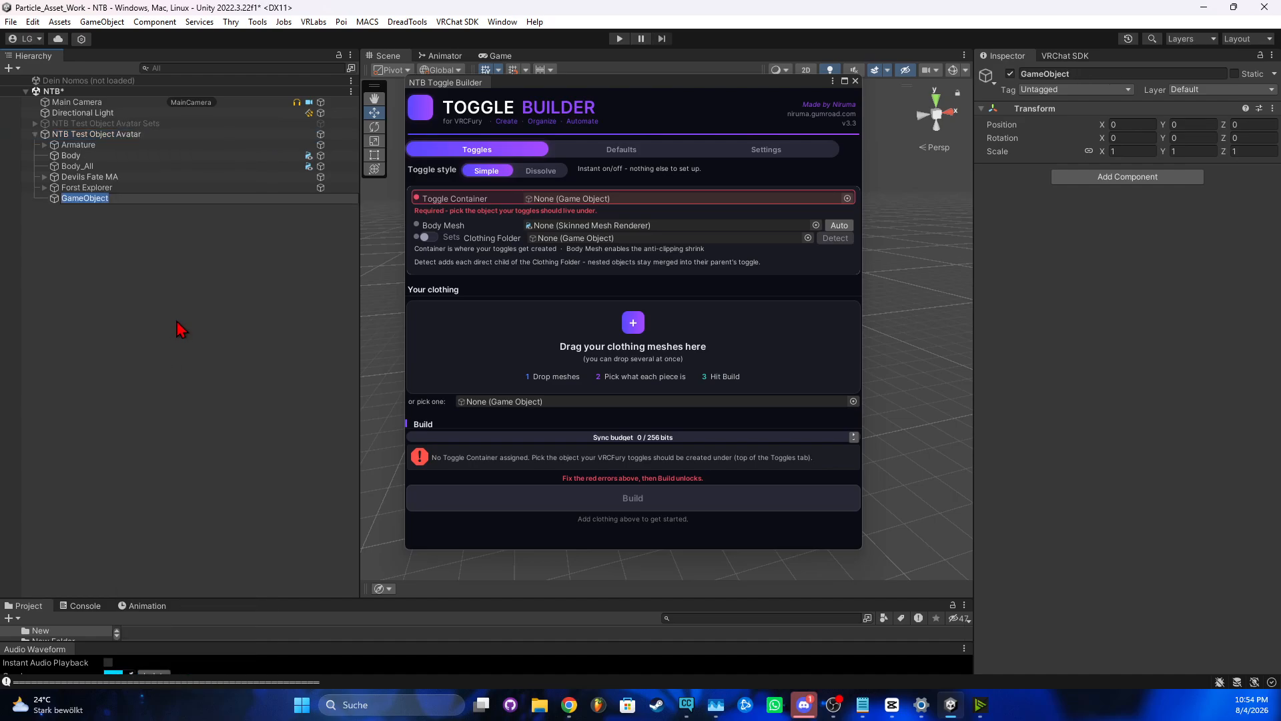
type("VRCFury Toggles")
key("Return")
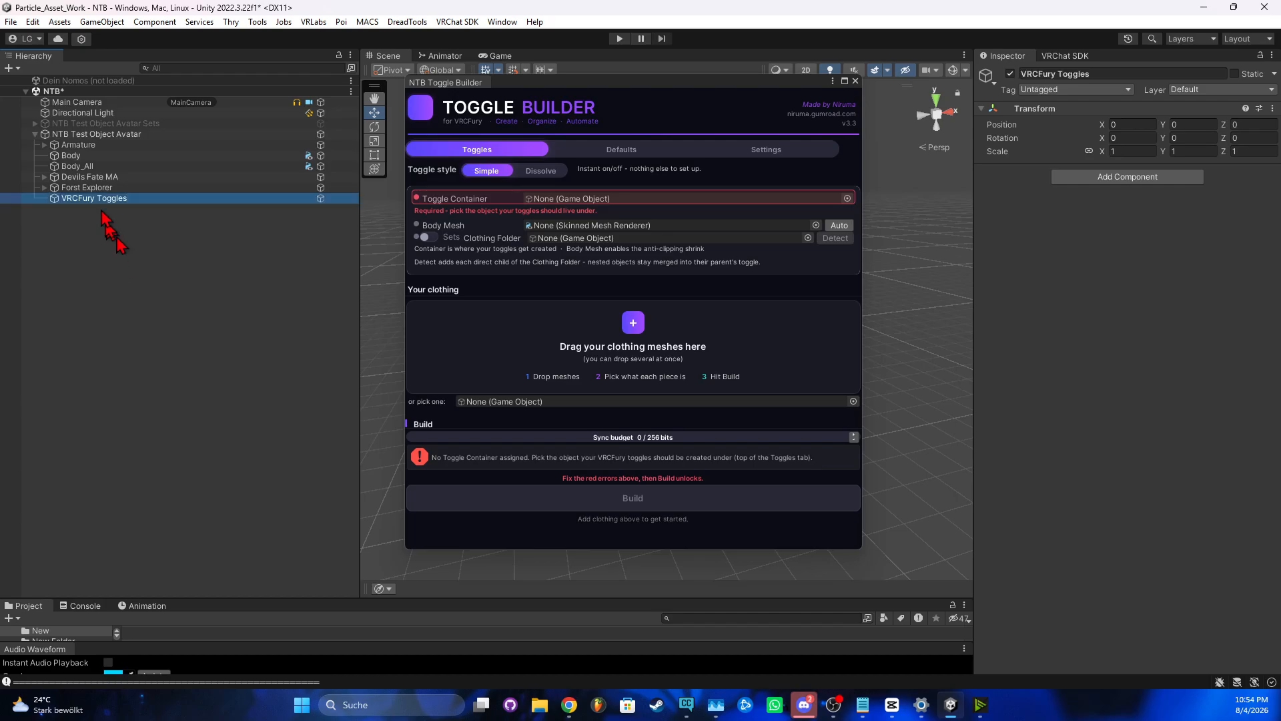
left_click_drag(87, 198, 89, 171)
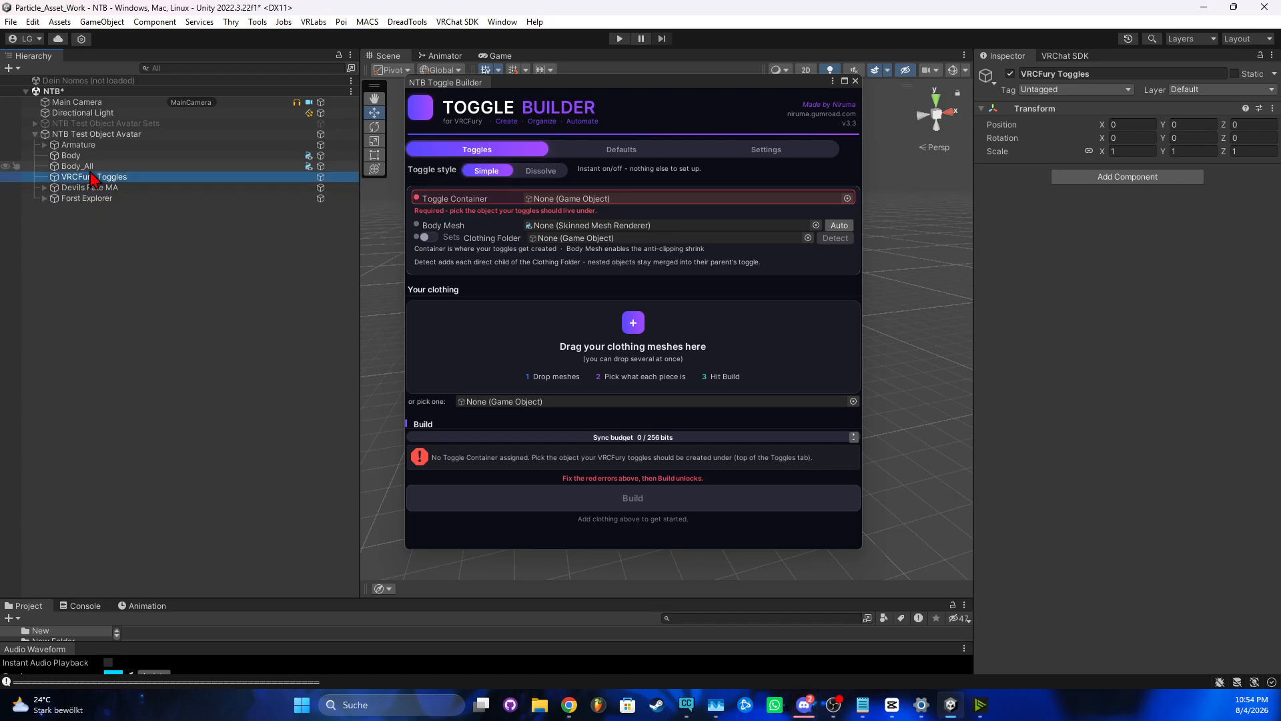
Create a second empty child of the avatar named 'CLothing'
right_click(84, 135)
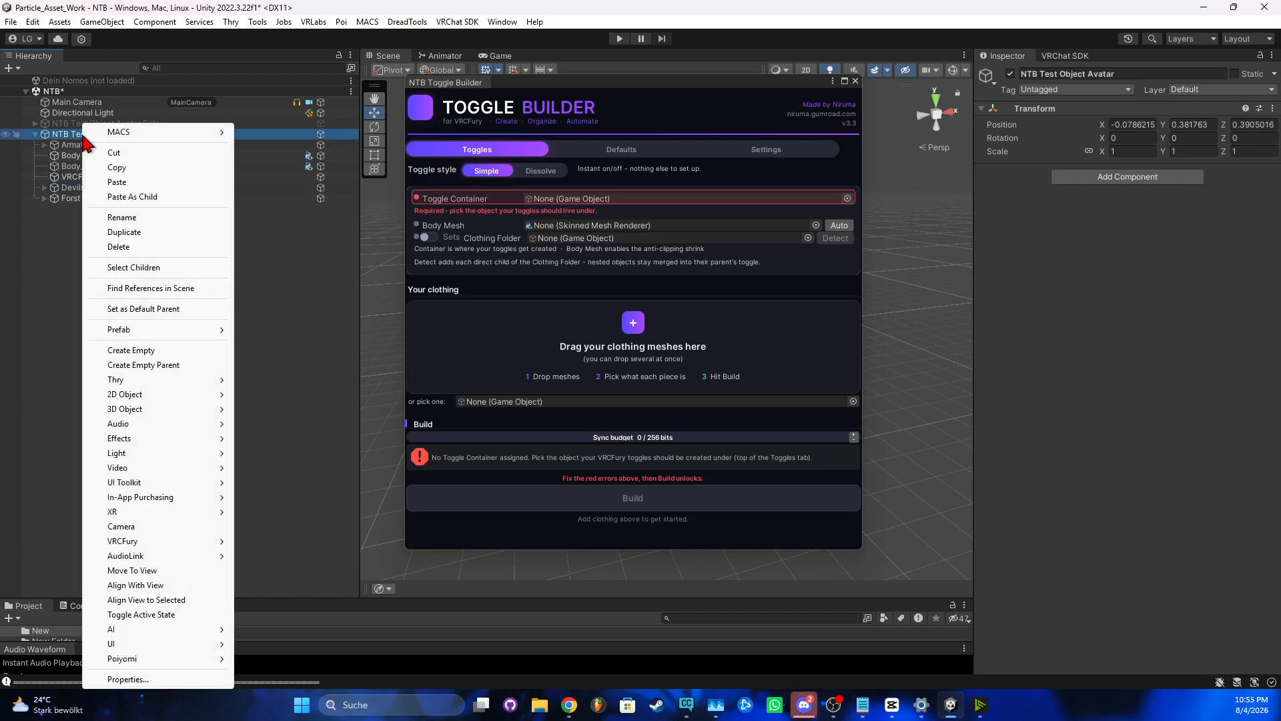
left_click(129, 351)
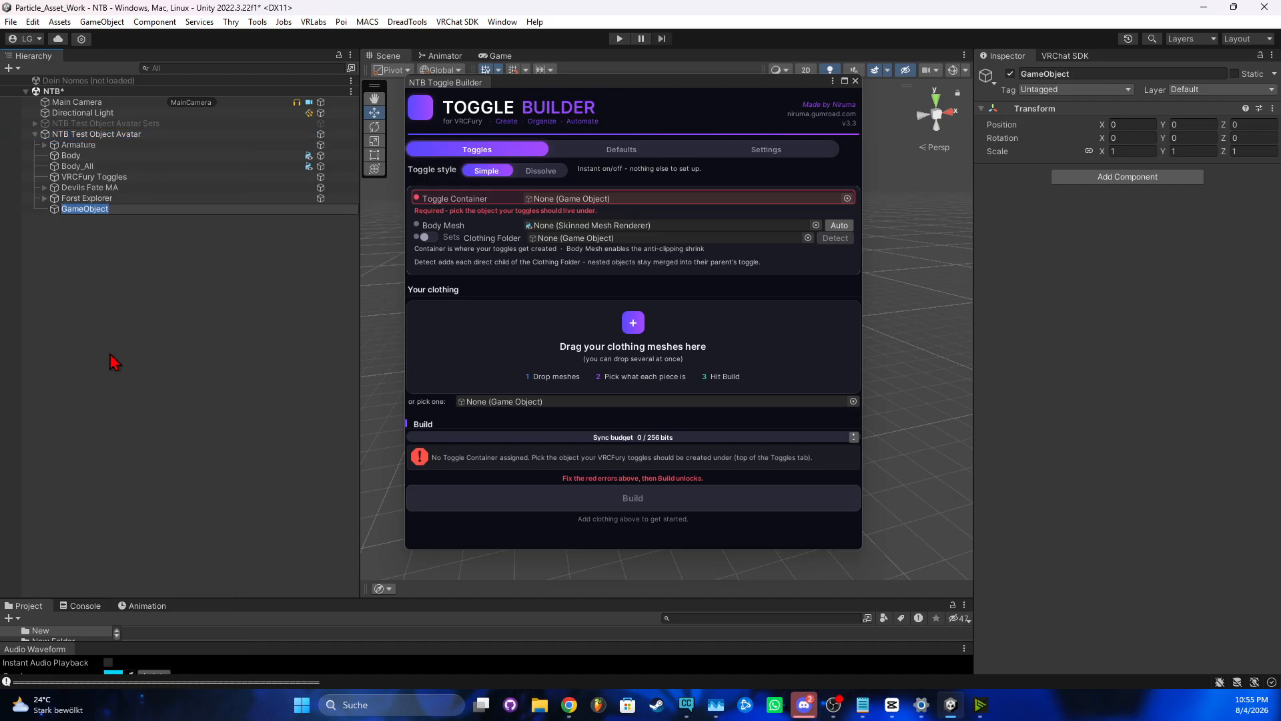
type("CLothing")
key("Return")
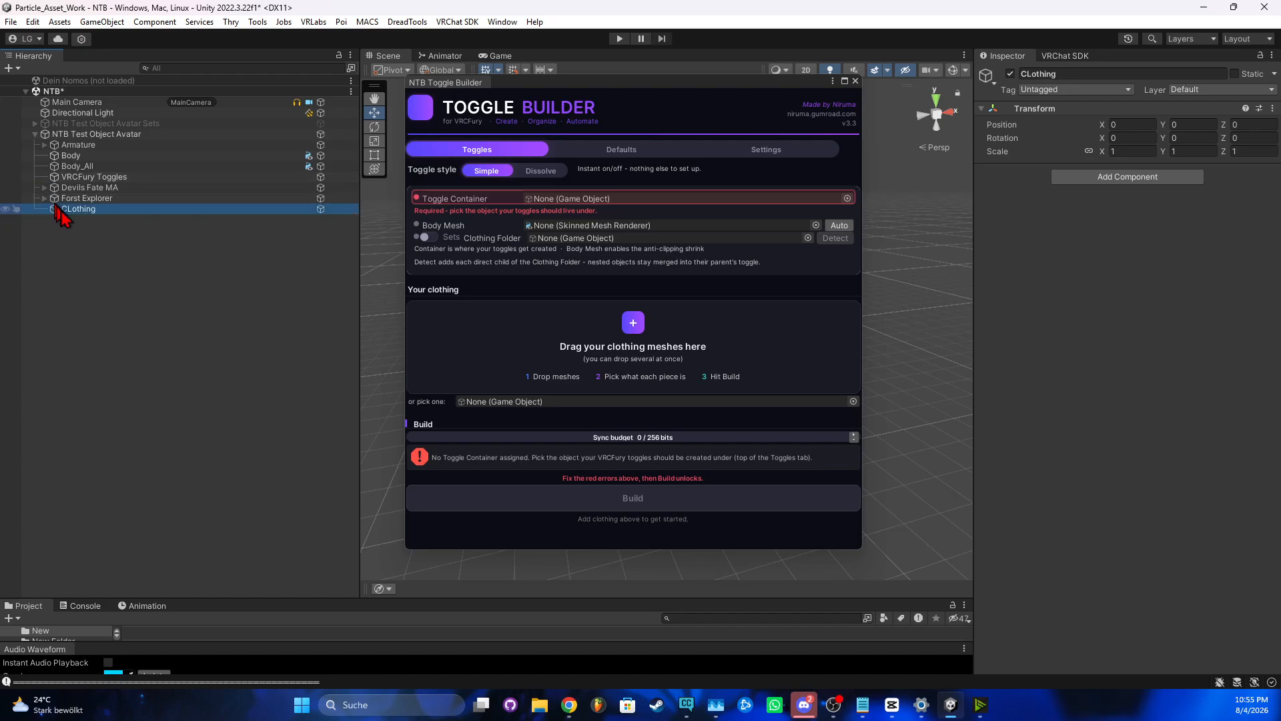
Move the seven pieces from Devils Fate MA and Forst Explorer into CLothing, then make CLothing the Clothing Folder
left_click_drag(63, 209, 72, 184)
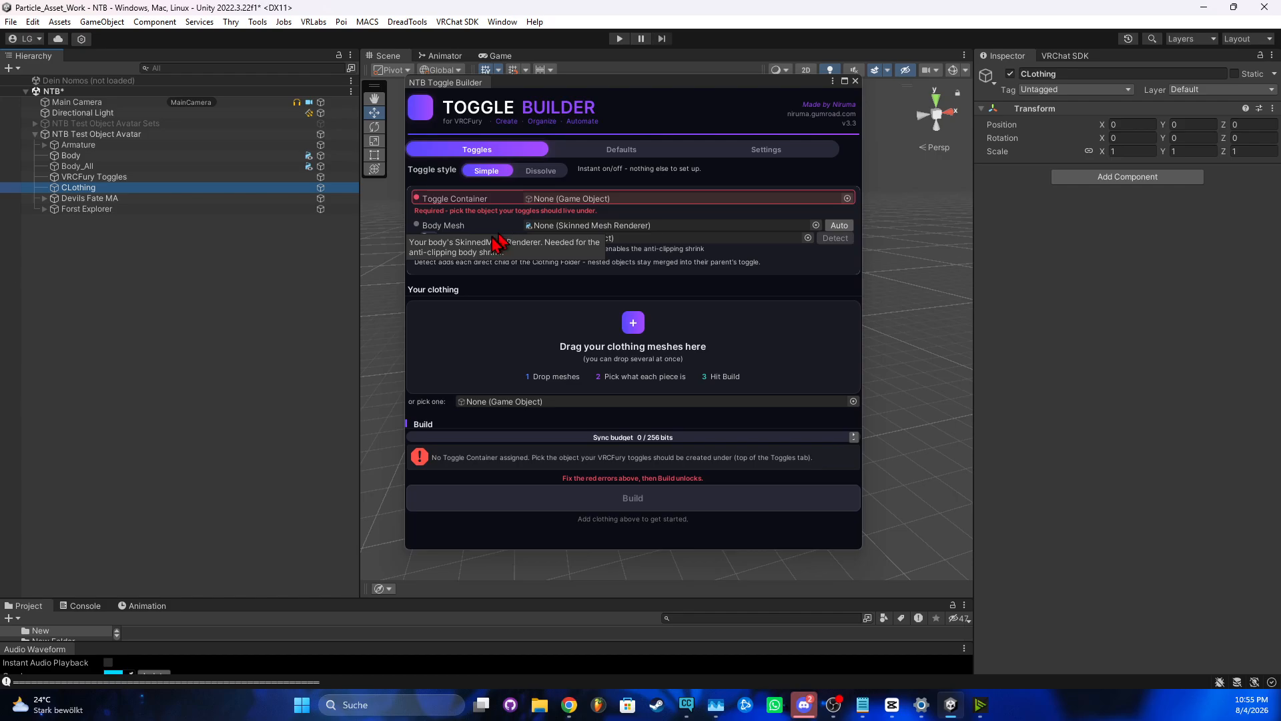
left_click(44, 199)
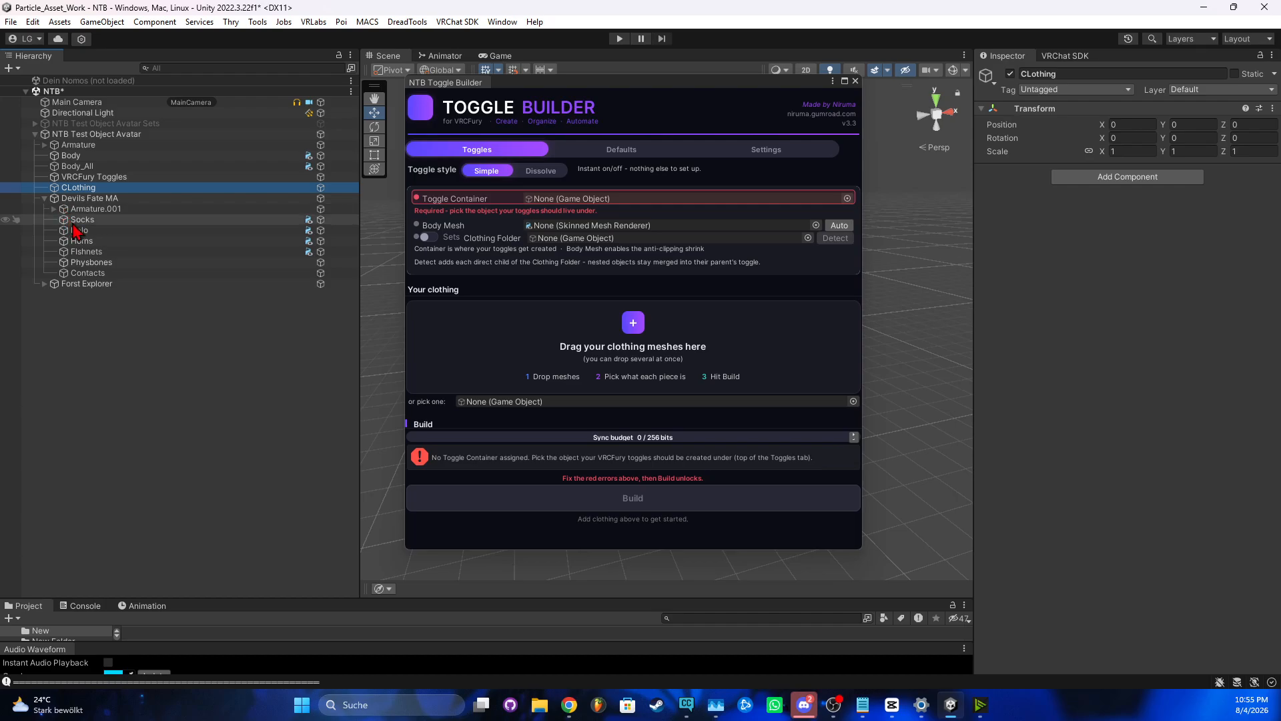
left_click(74, 221)
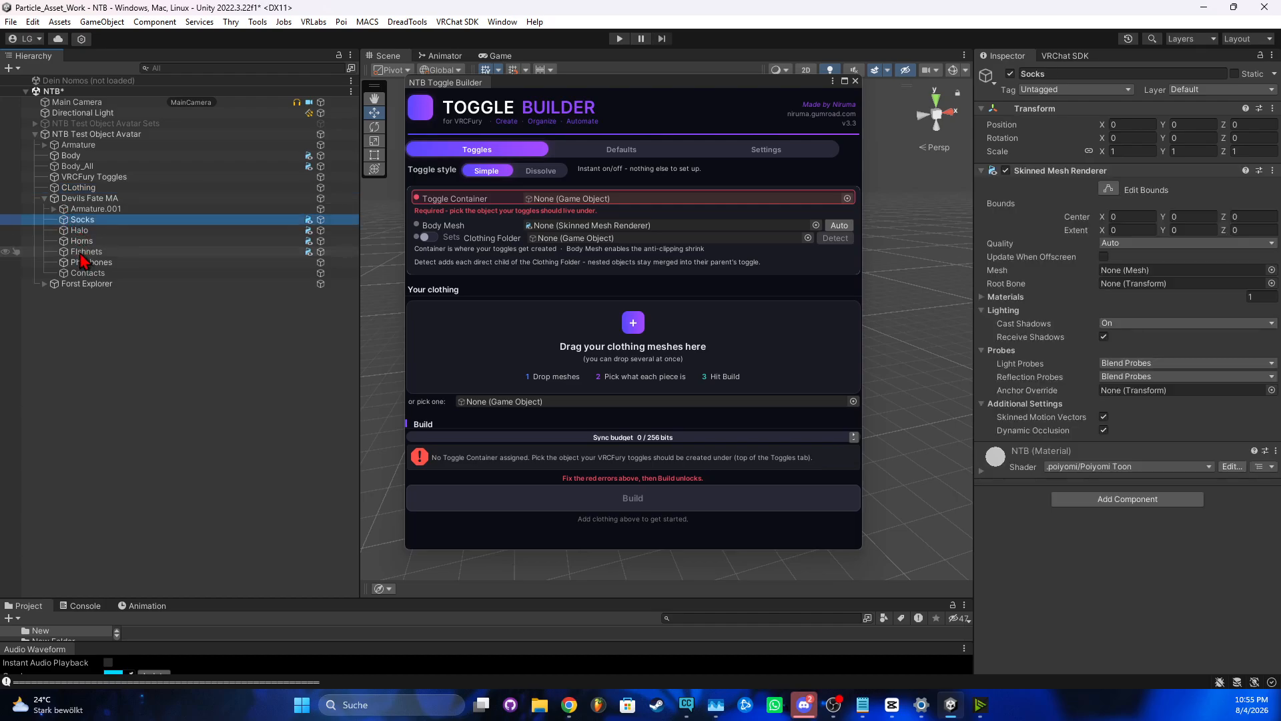
left_click(81, 254, "shift")
left_click(44, 285)
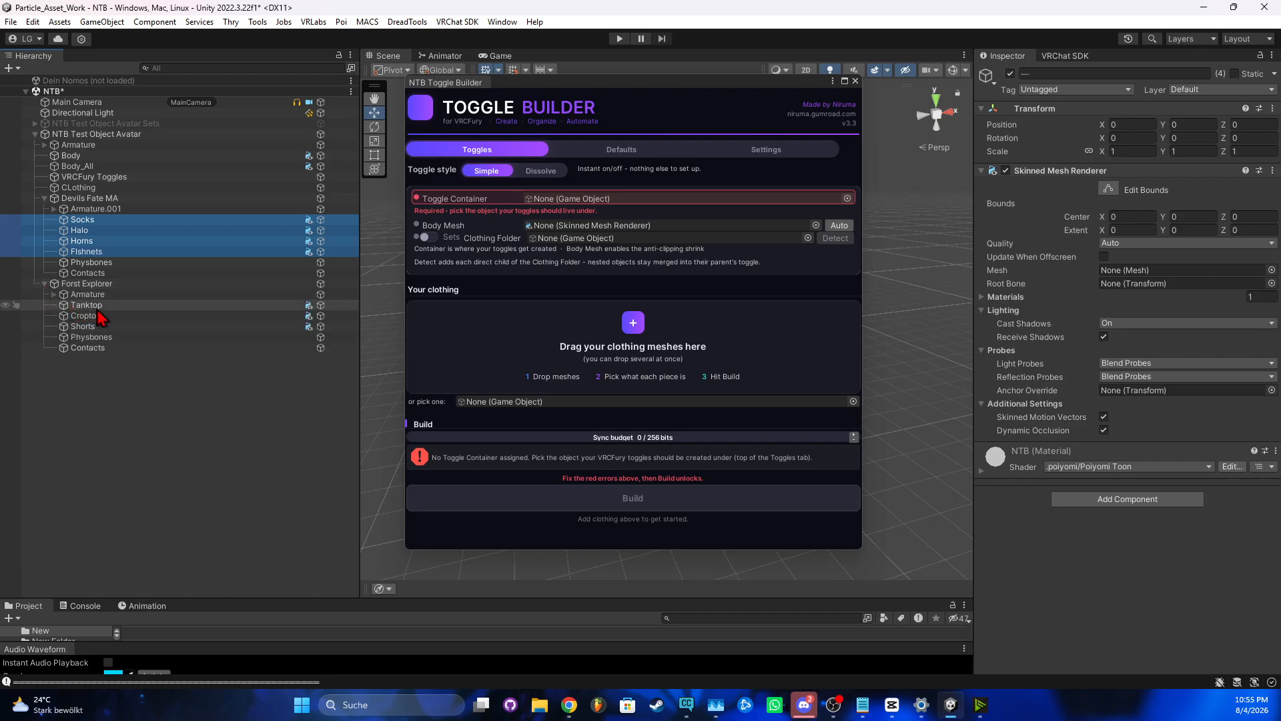
left_click(92, 308, "ctrl")
left_click(92, 328, "ctrl+shift")
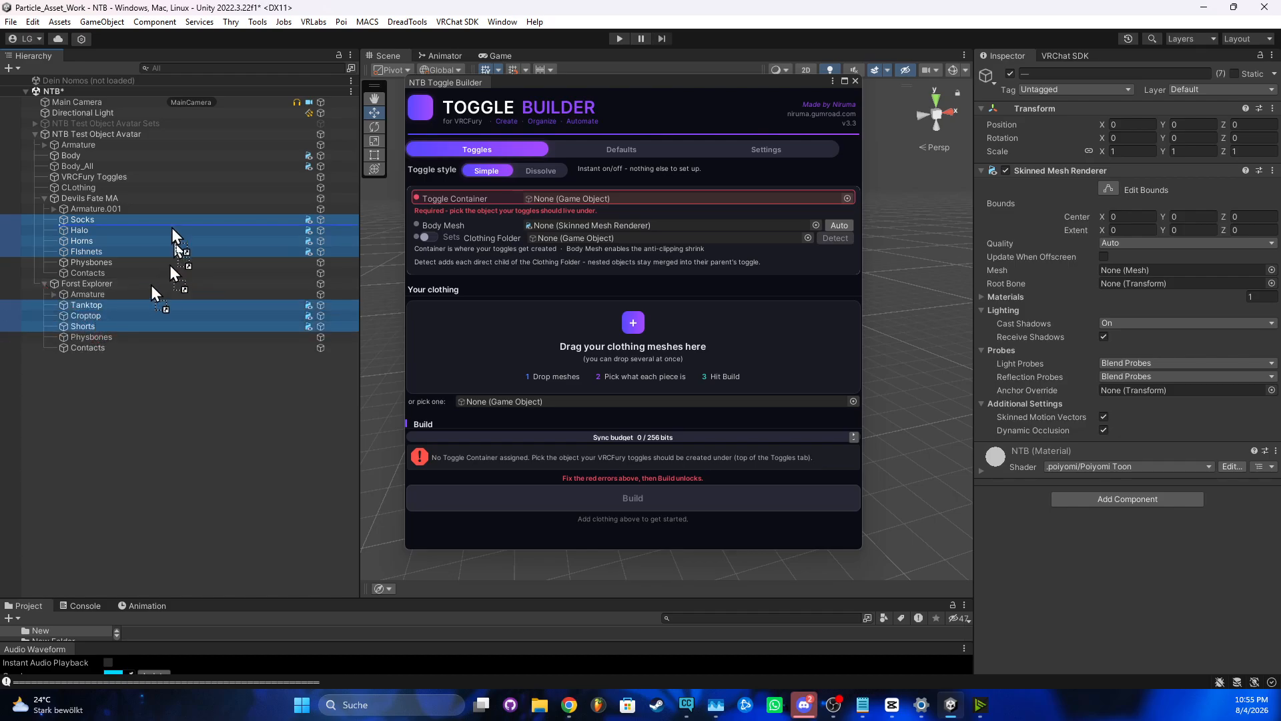
left_click_drag(172, 233, 102, 190)
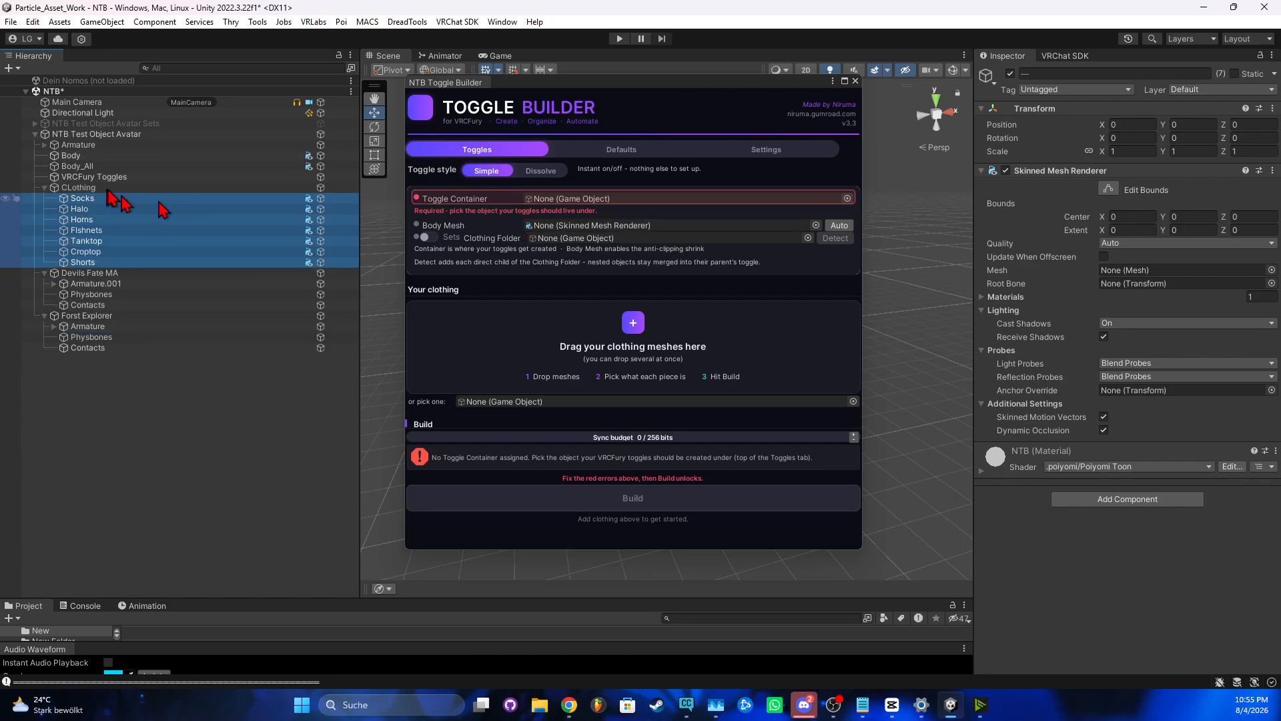
left_click_drag(87, 188, 595, 242)
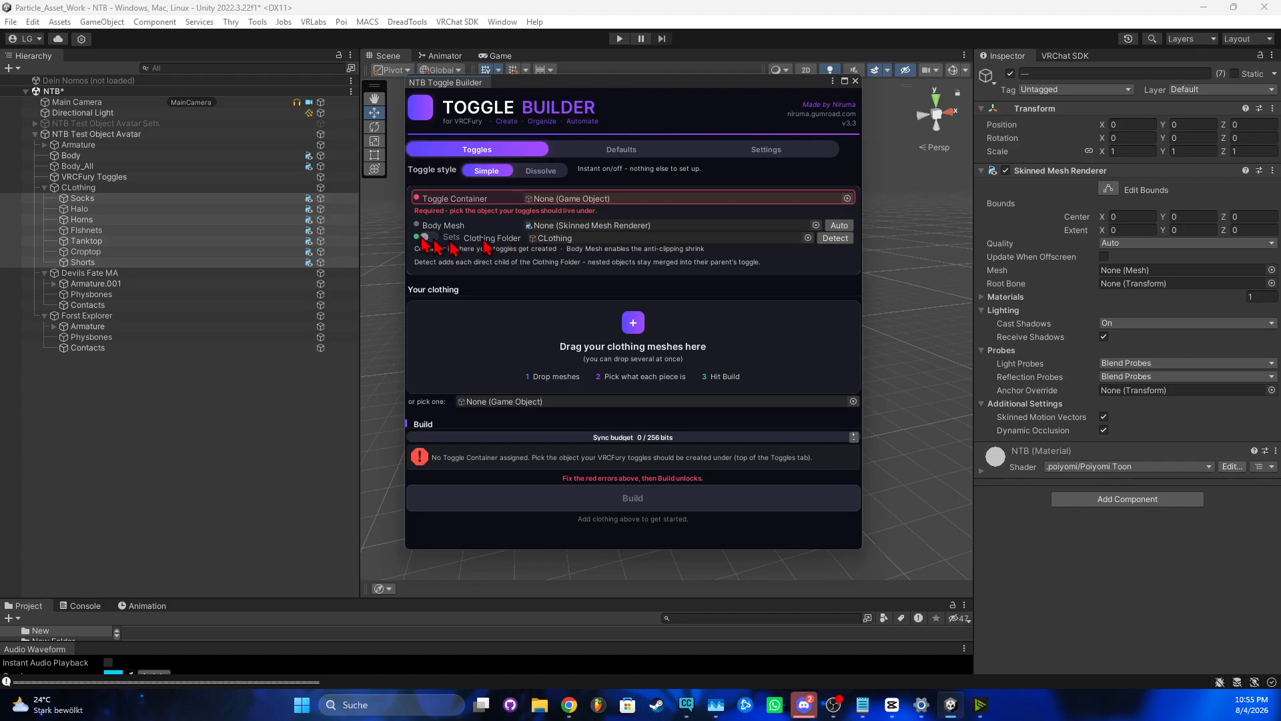
Set VRCFury Toggles as Toggle Container, auto-fill Body_All as body mesh, and detect clothing
left_click_drag(93, 177, 578, 199)
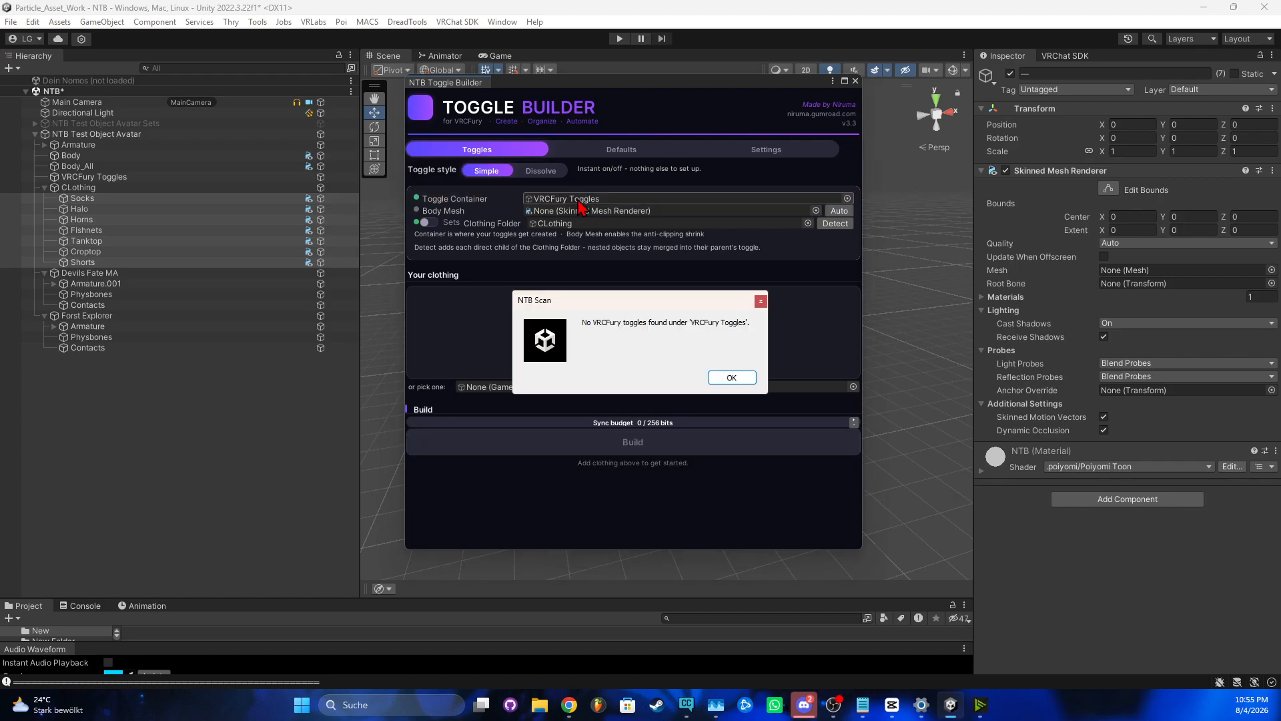
left_click(732, 378)
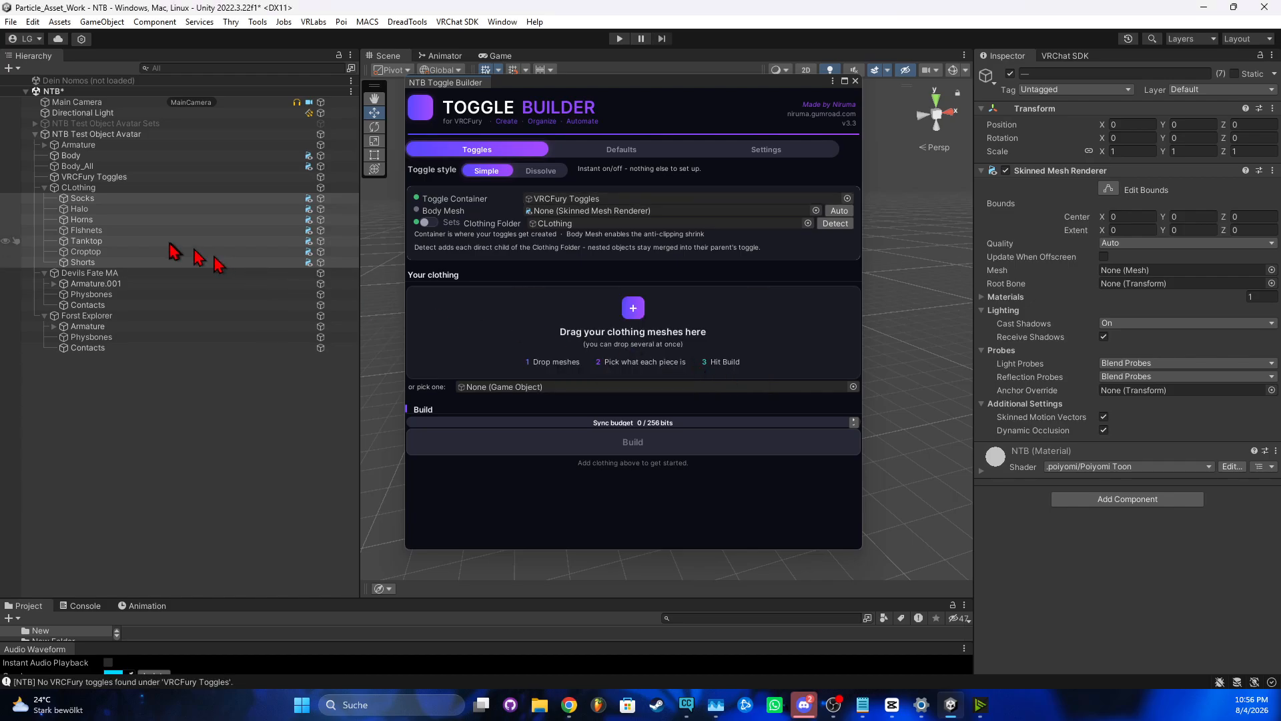
left_click(833, 211)
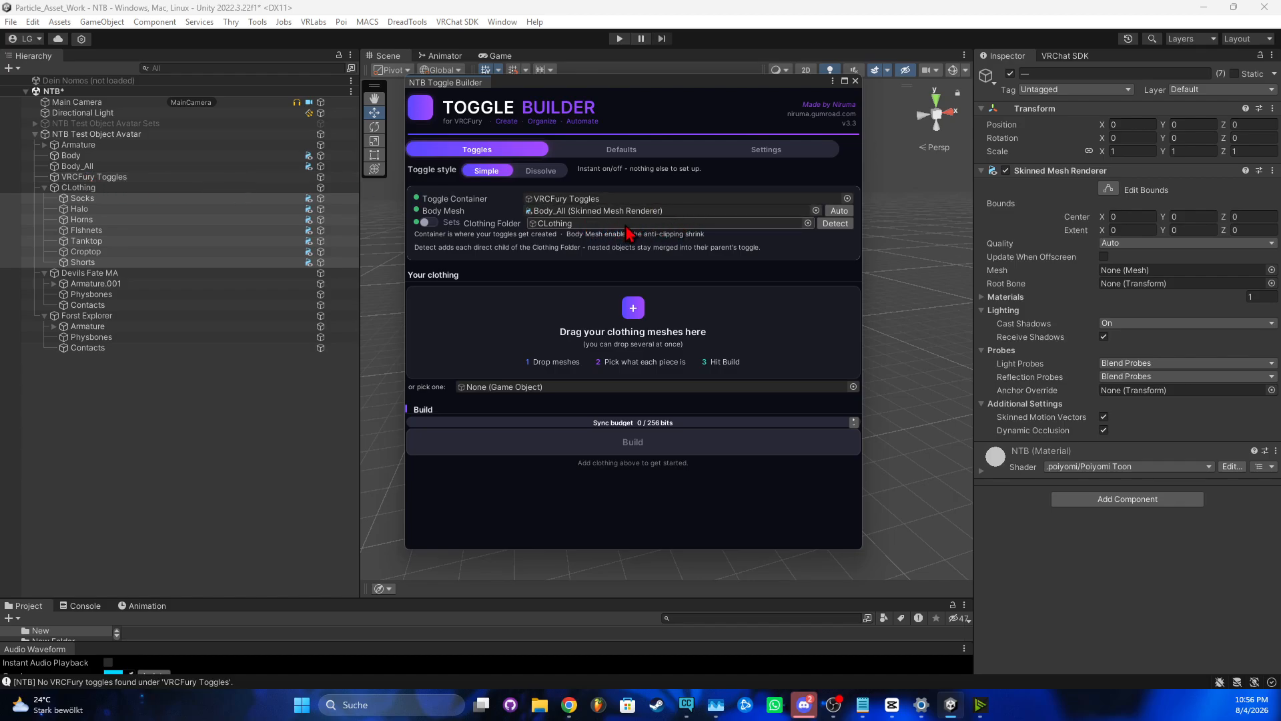
left_click(833, 224)
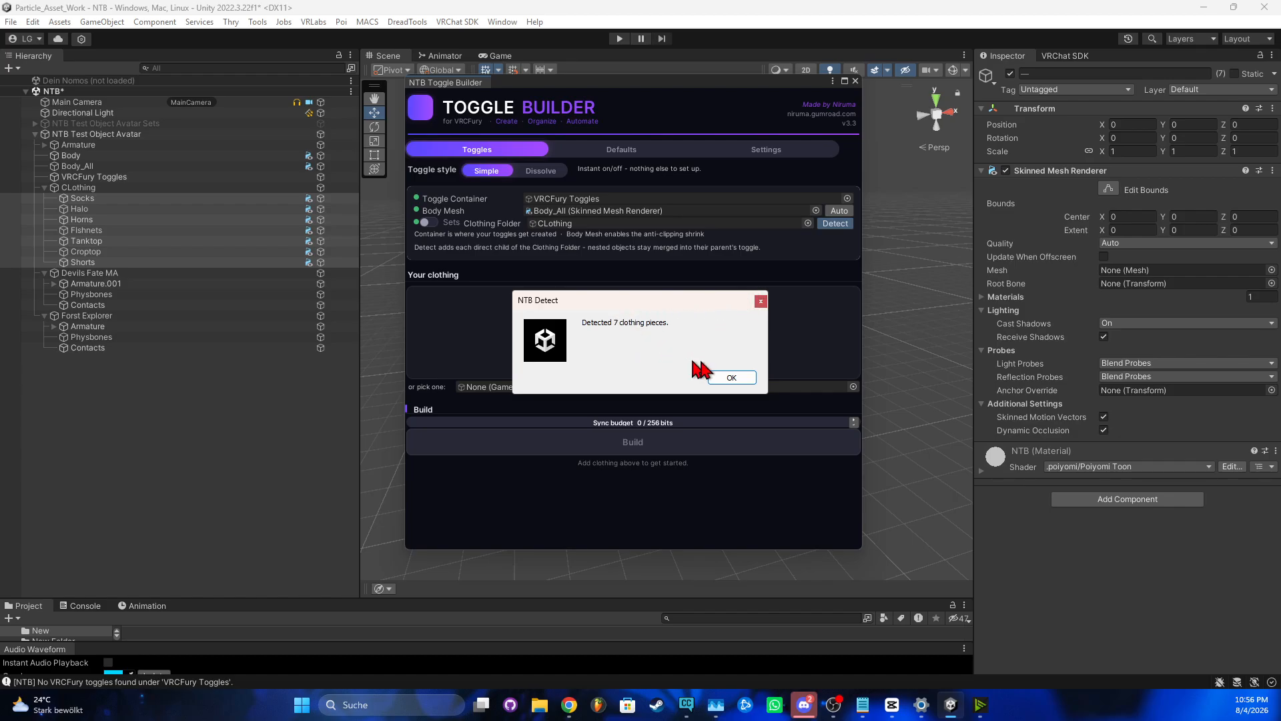
Dismiss the detection result and open the Socks card's Can't Combine With item choices
left_click(730, 377)
scroll(545, 309, "down", 3)
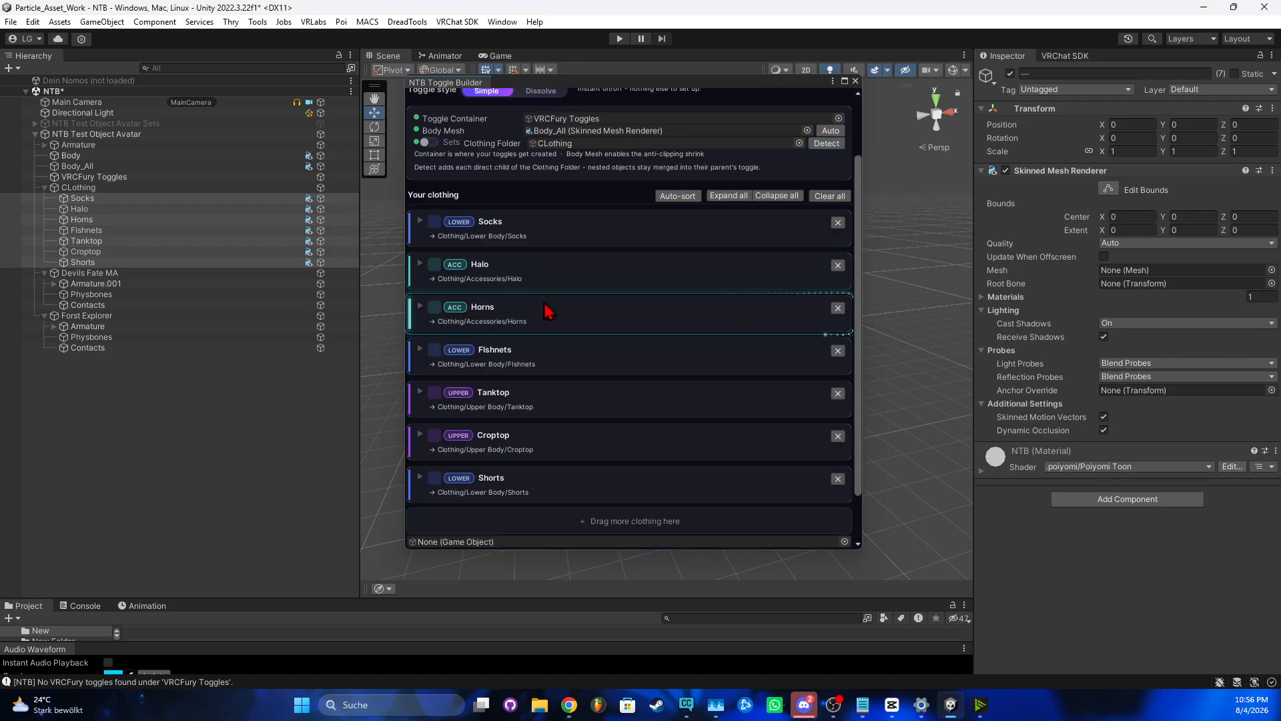
left_click_drag(546, 310, 424, 229)
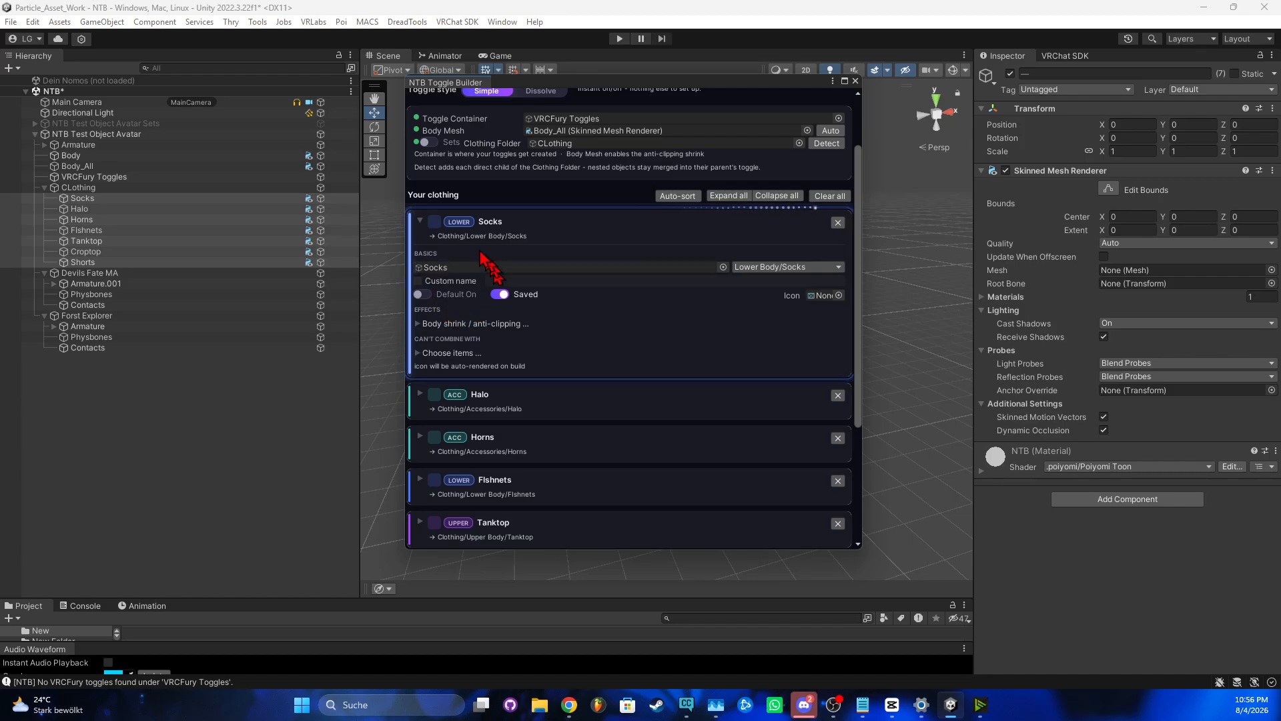
left_click(418, 324)
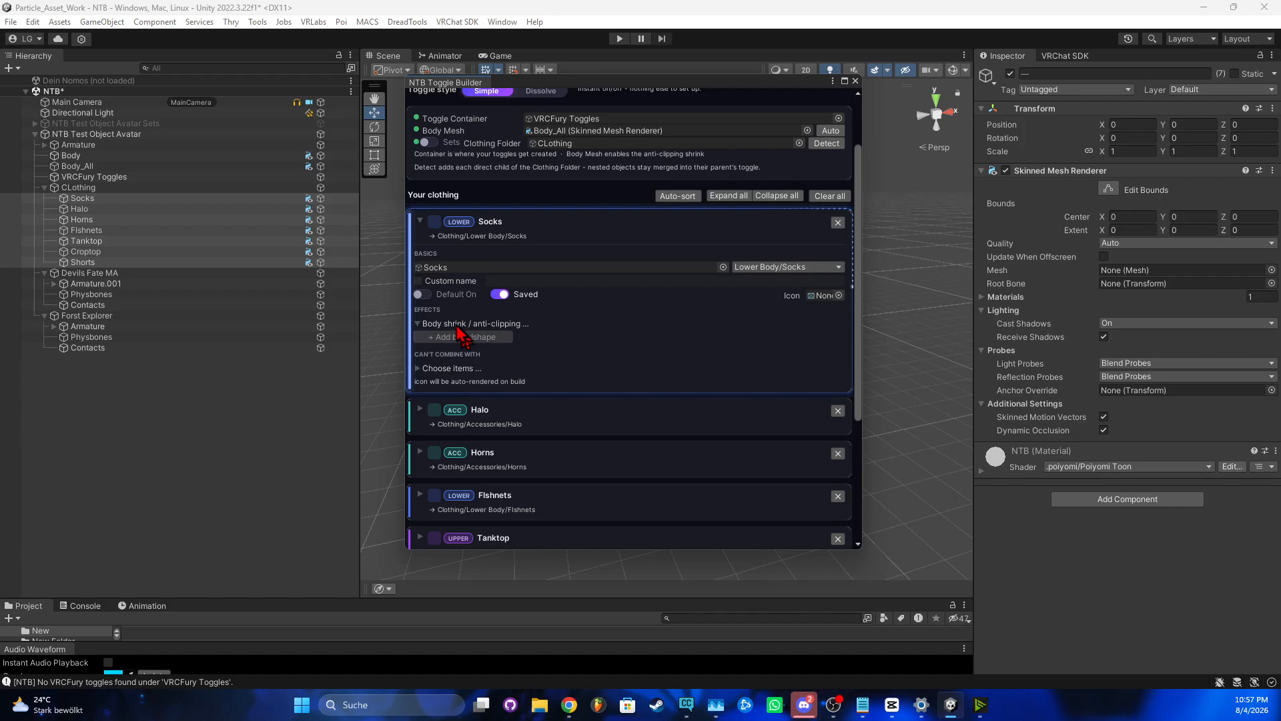
left_click(418, 324)
left_click(420, 353)
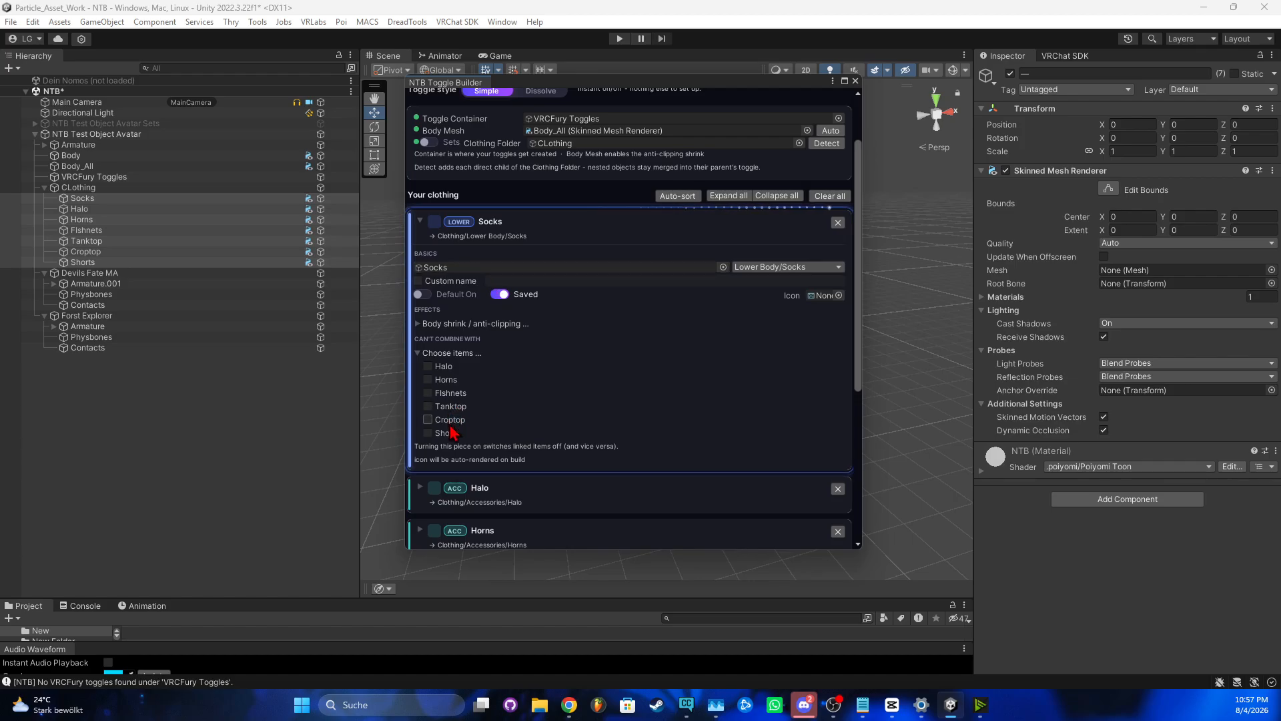
Make Socks unable to combine with the Fishnets
left_click(429, 393)
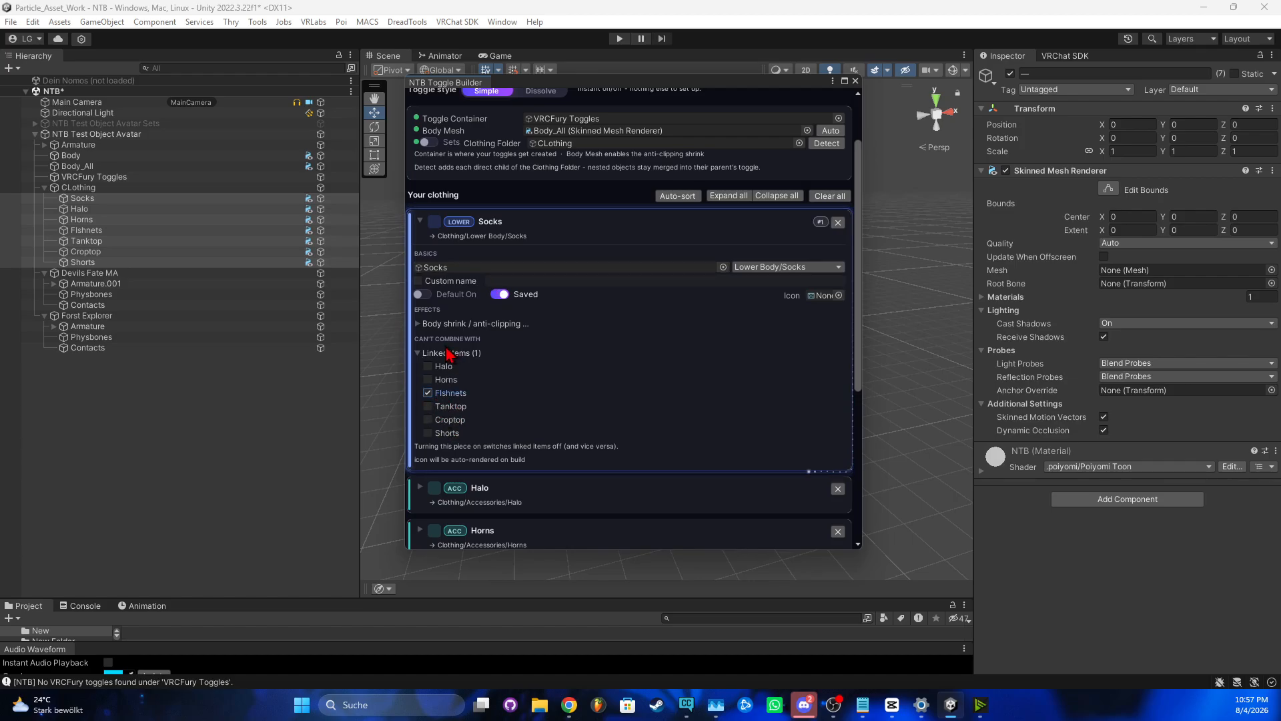
scroll(513, 438, "down", 3)
scroll(513, 437, "down", 2)
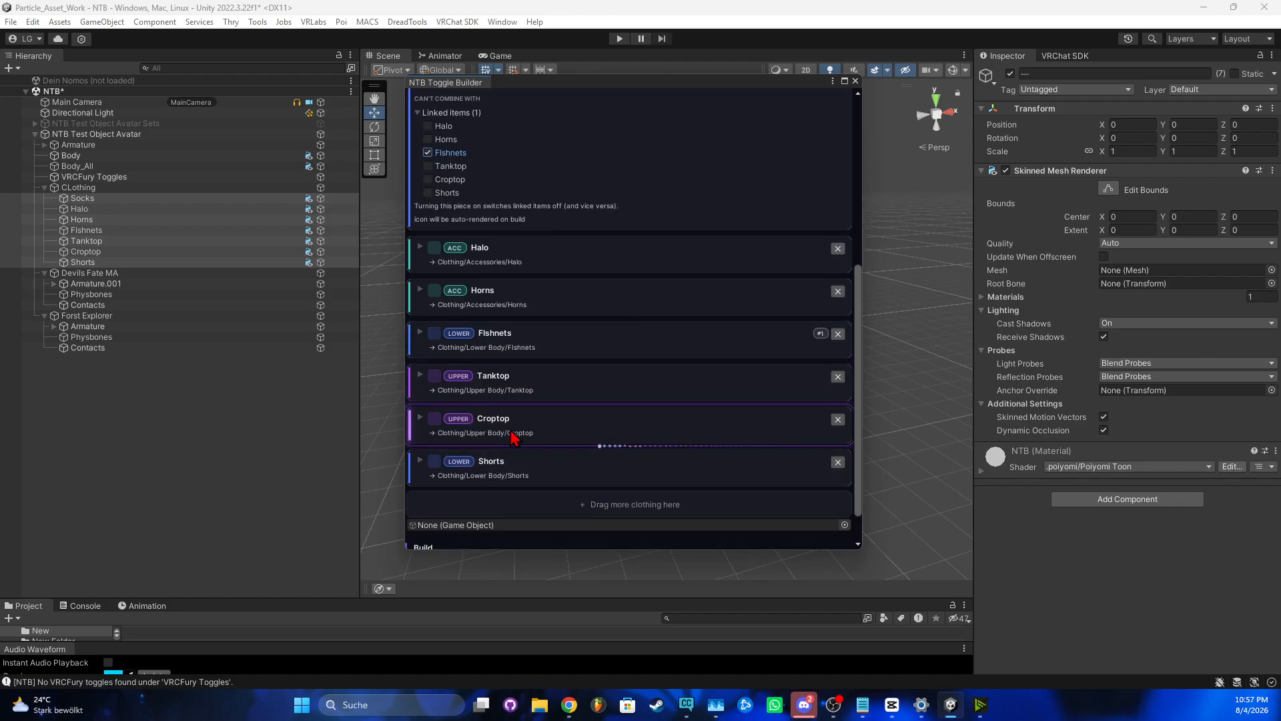
scroll(754, 417, "up", 3)
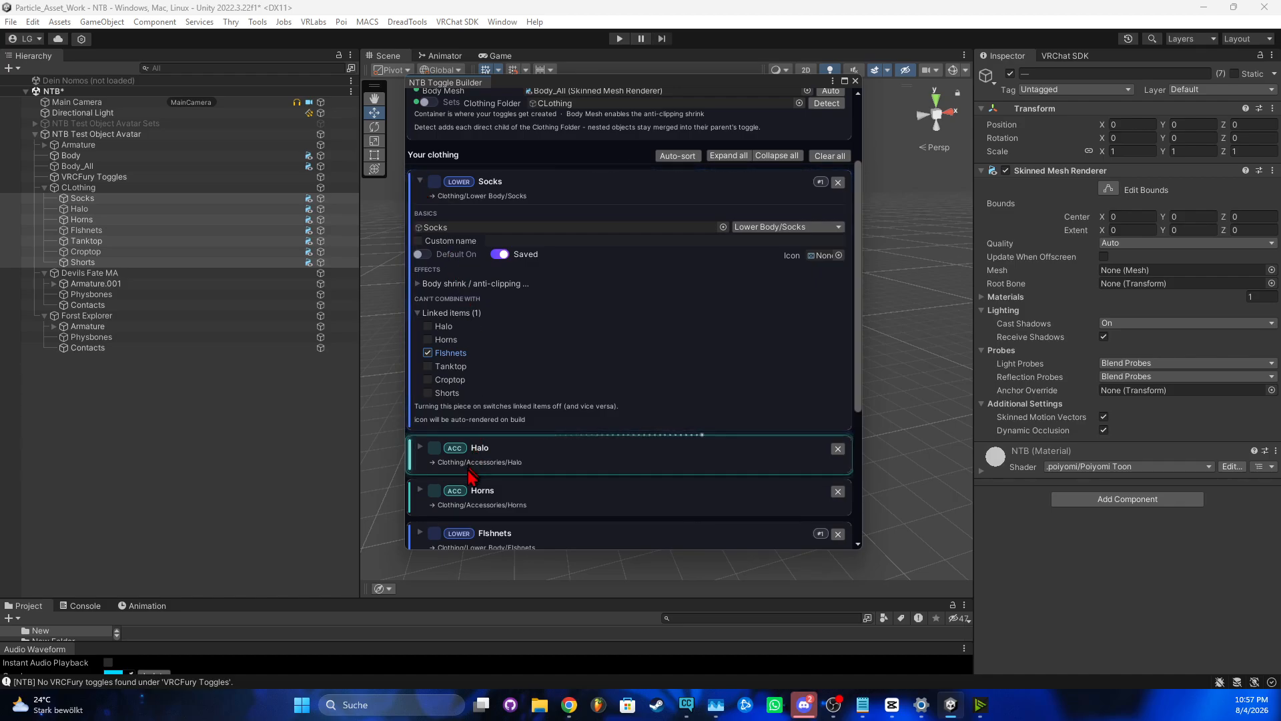
scroll(477, 481, "down", 1)
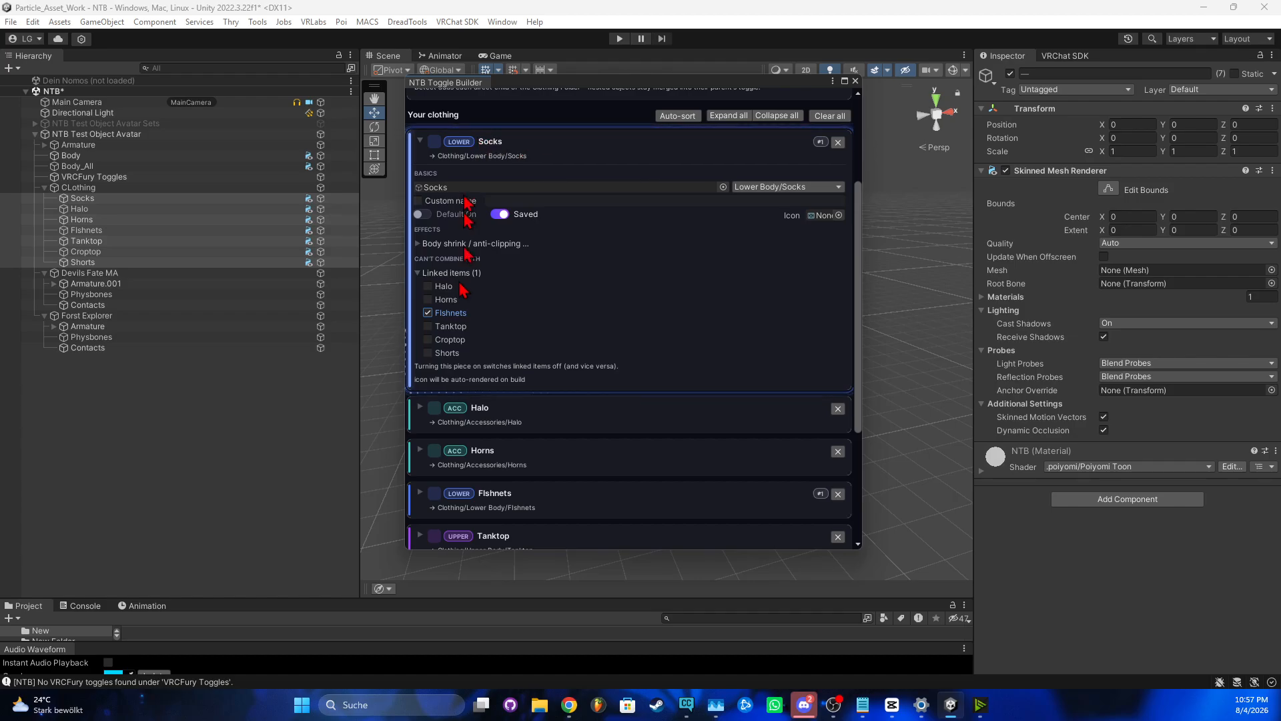
scroll(507, 393, "up", 1)
scroll(491, 323, "up", 2)
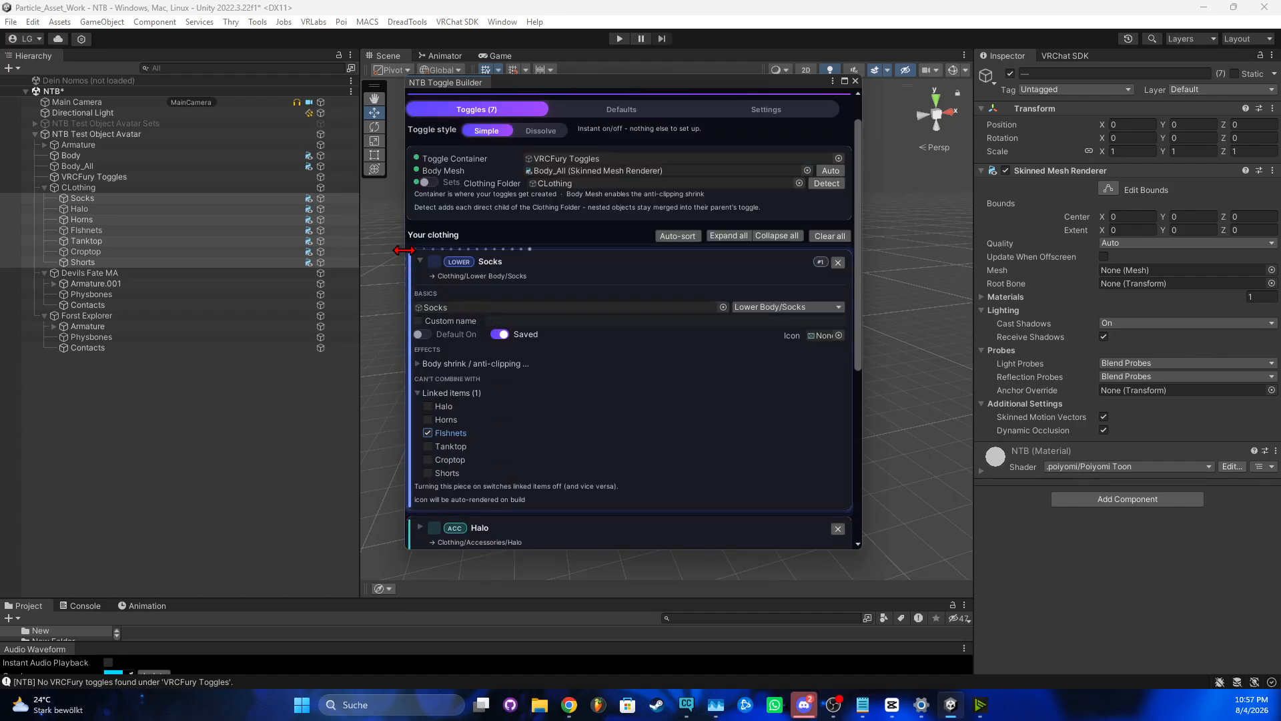
Turn on Default On for Socks and collapse its card
left_click(420, 264)
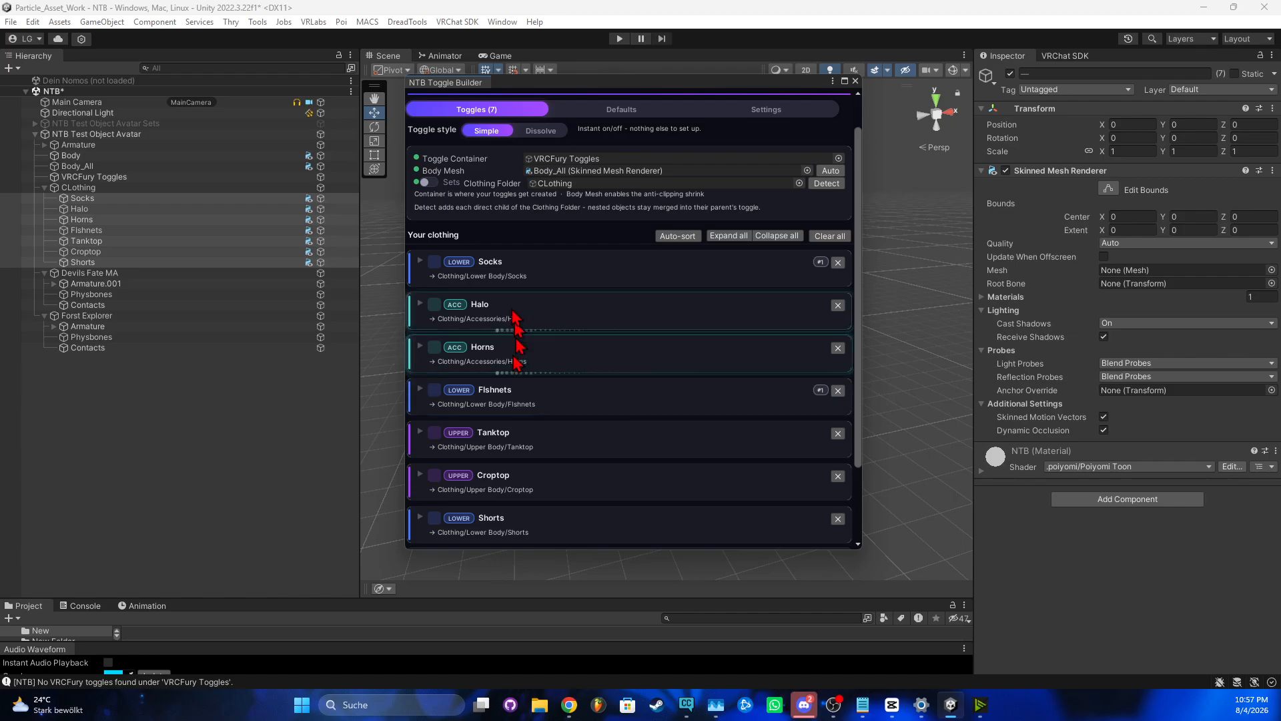
left_click(421, 261)
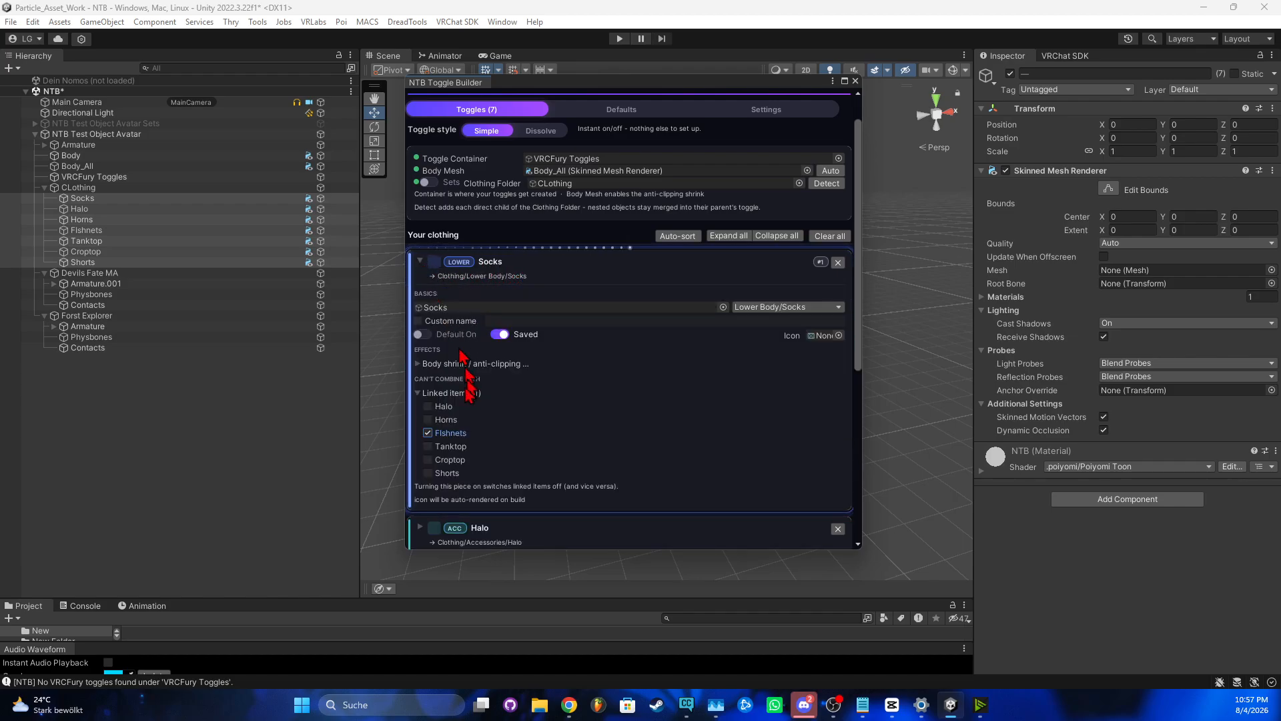
left_click(422, 333)
left_click(422, 263)
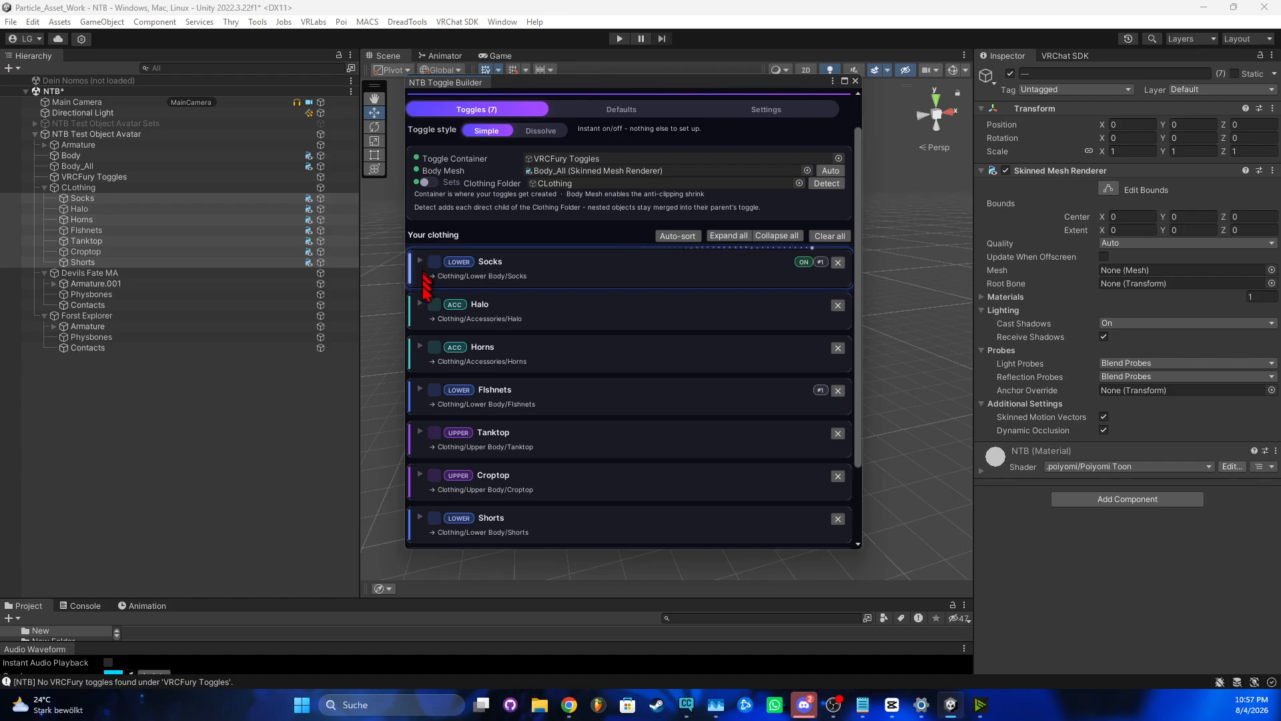
left_click(421, 391)
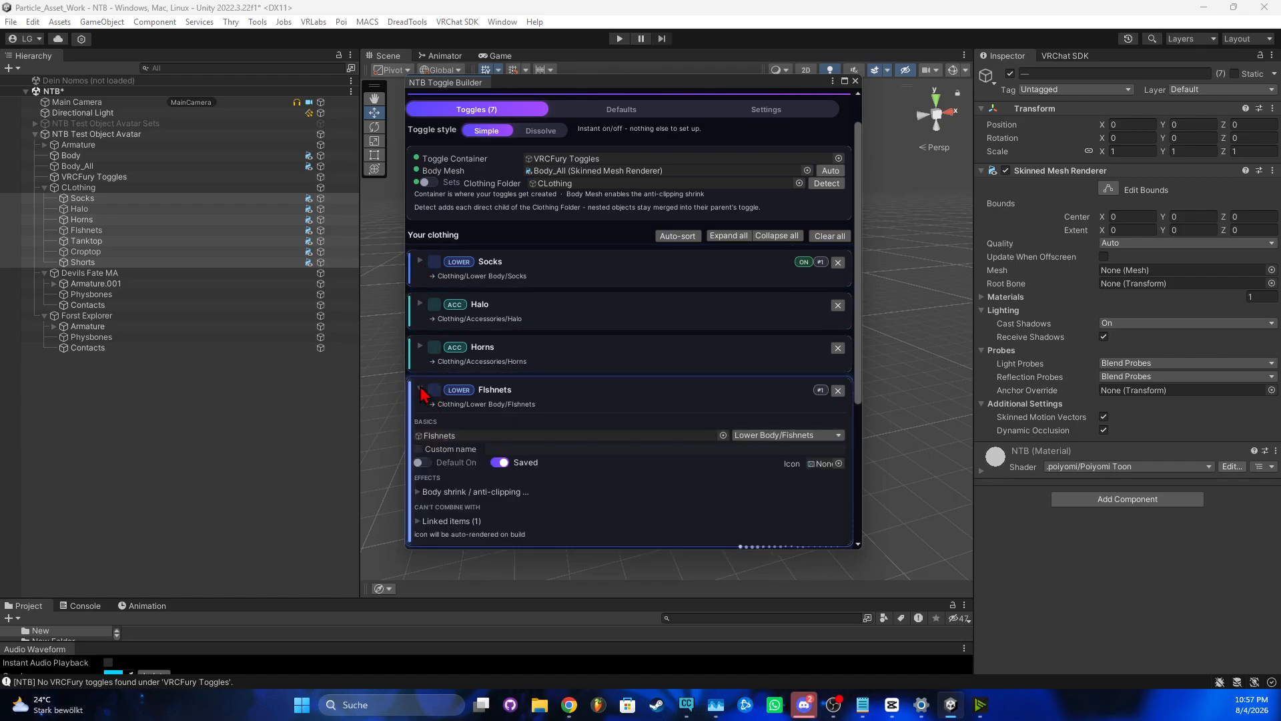
left_click(425, 462)
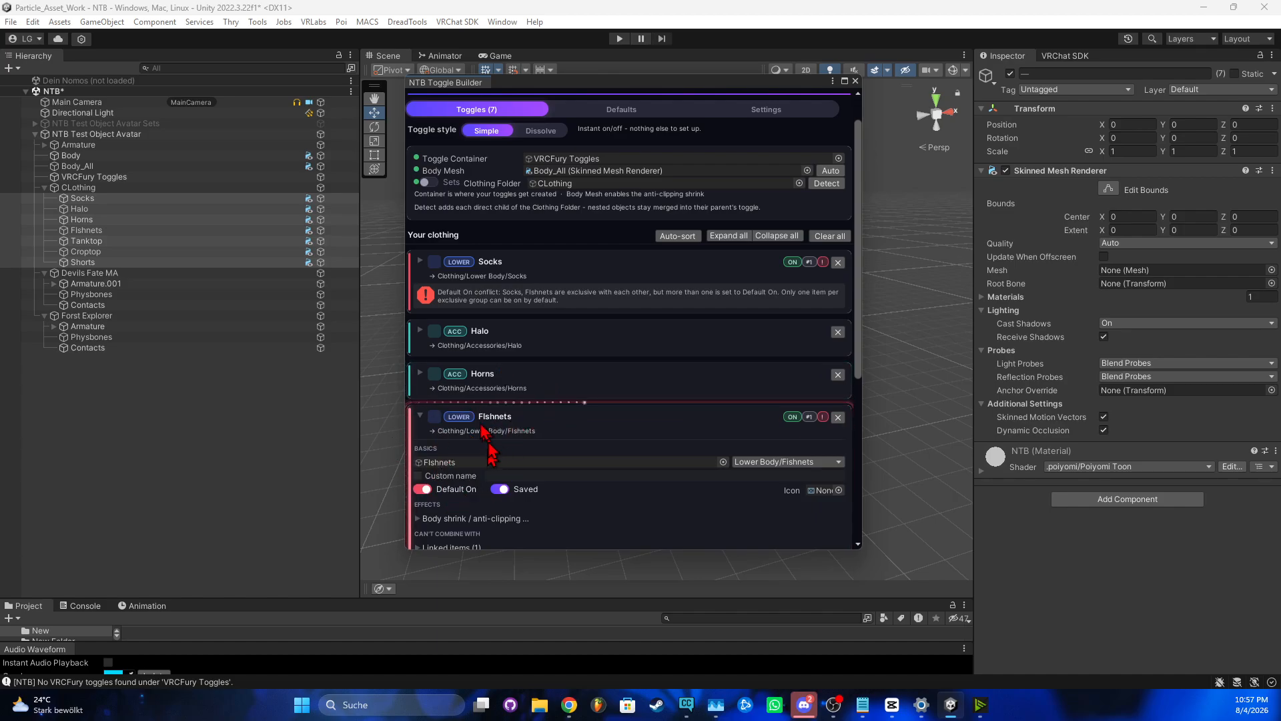
scroll(465, 513, "down", 1)
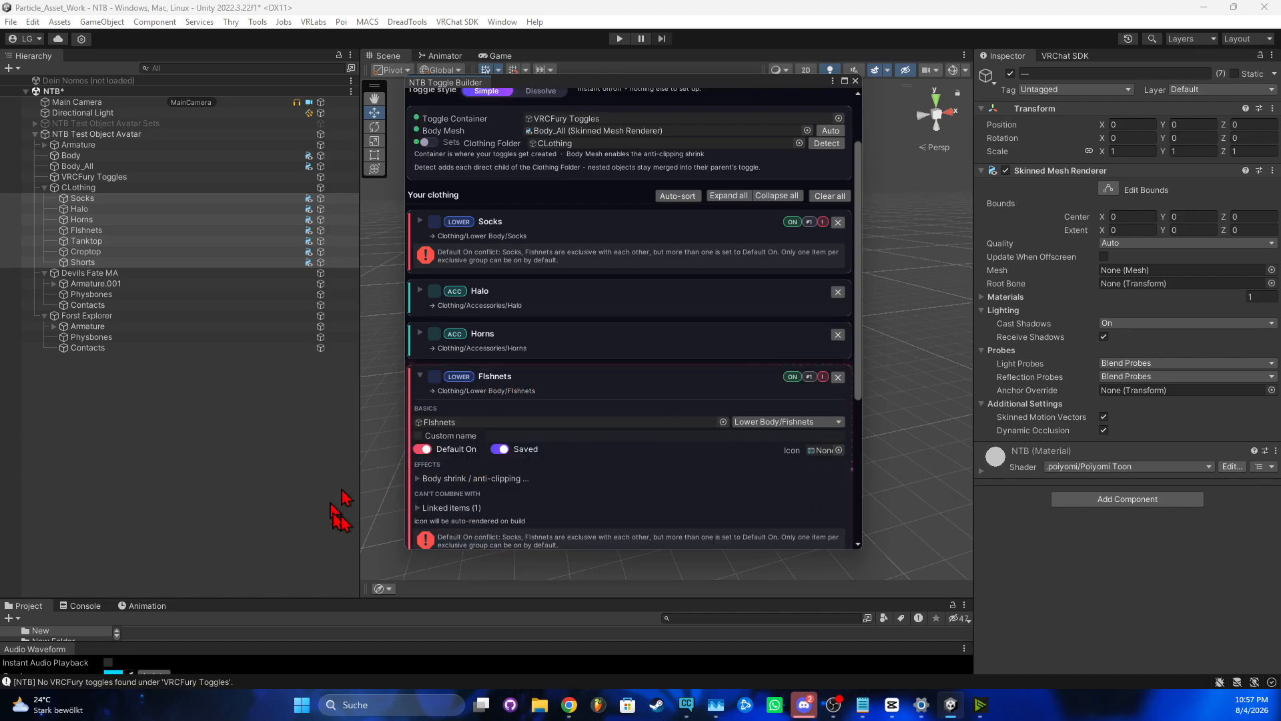
left_click(425, 450)
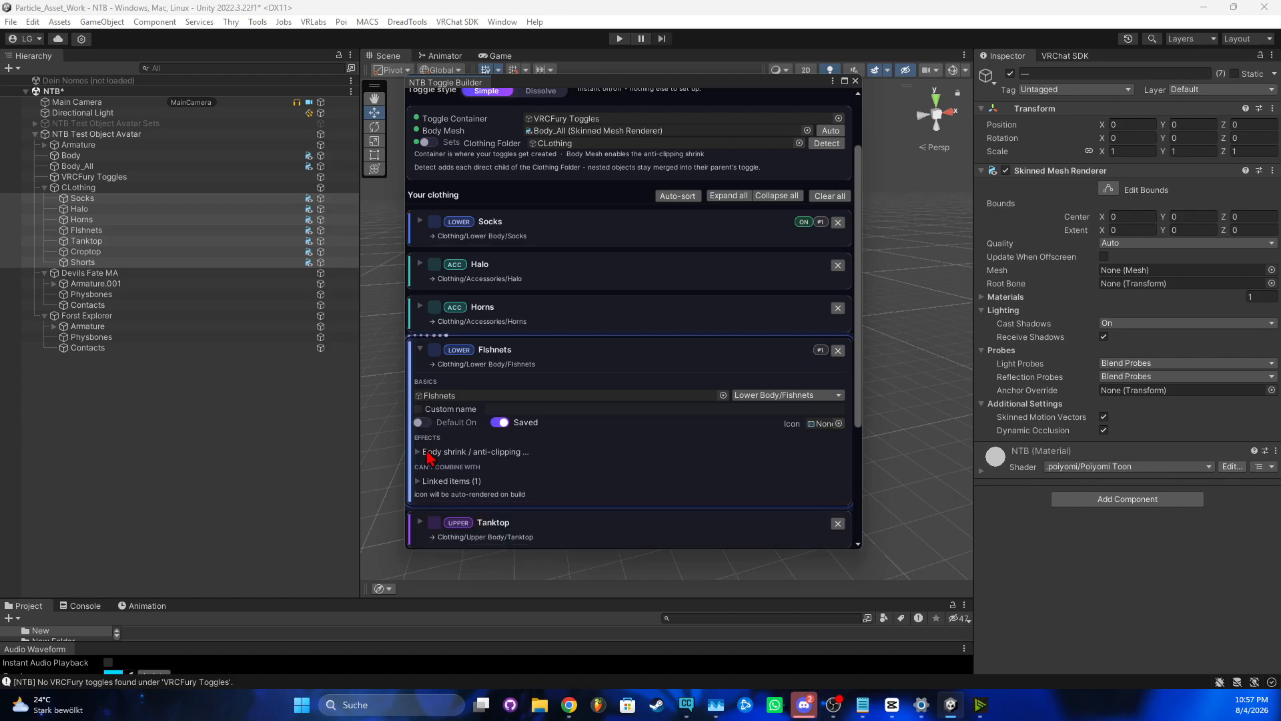
left_click(419, 348)
scroll(432, 374, "up", 2)
scroll(435, 373, "down", 3)
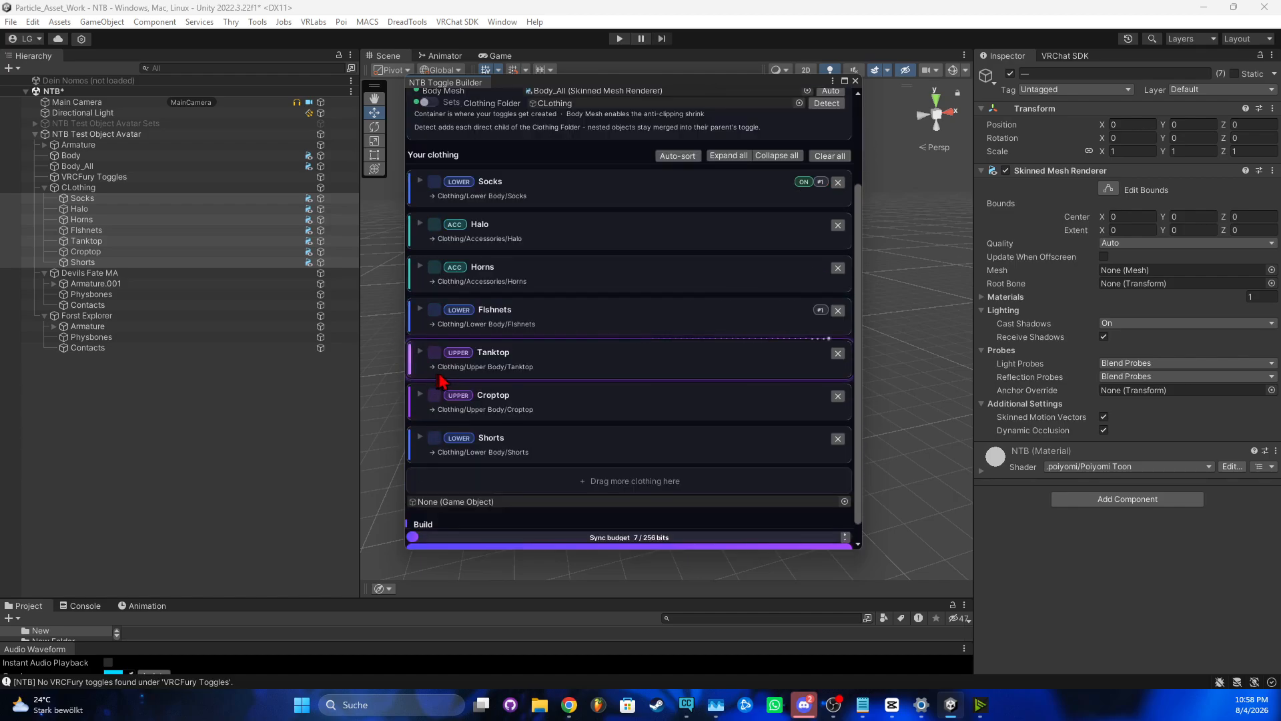
scroll(434, 373, "up", 3)
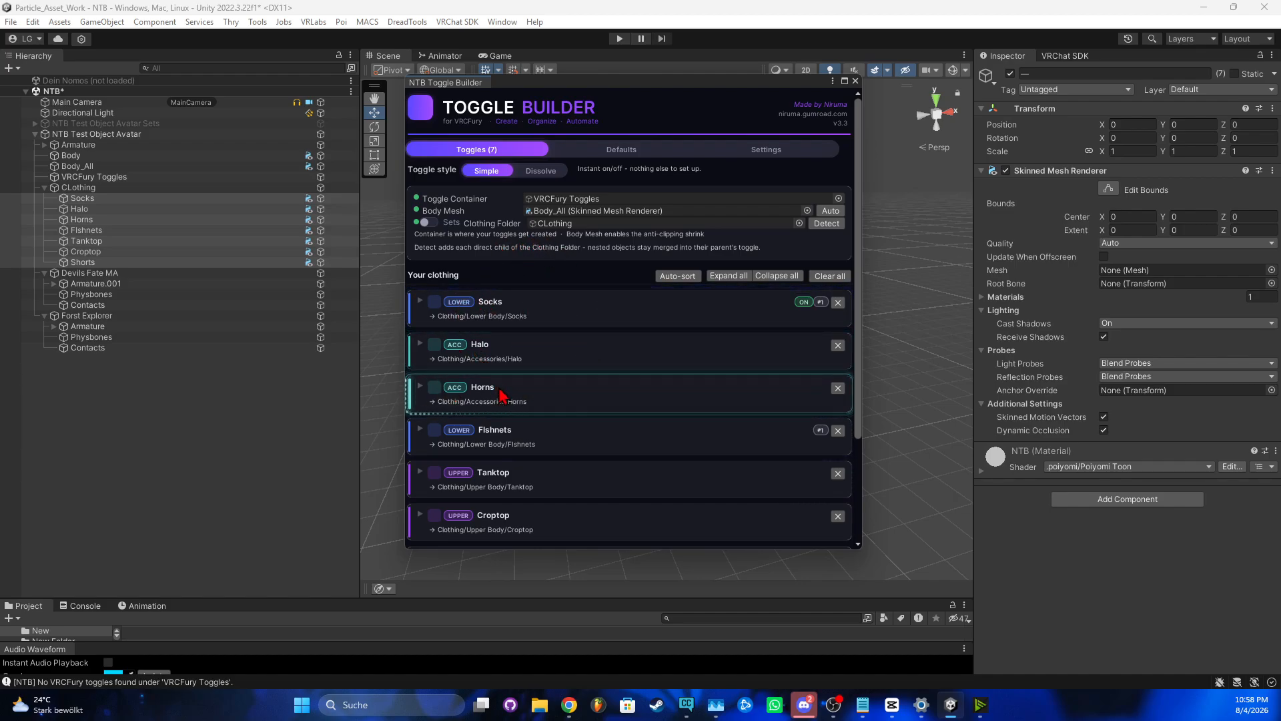
Try a custom name 'LordF' on Halo, then remove it so Halo keeps its name
left_click(442, 359)
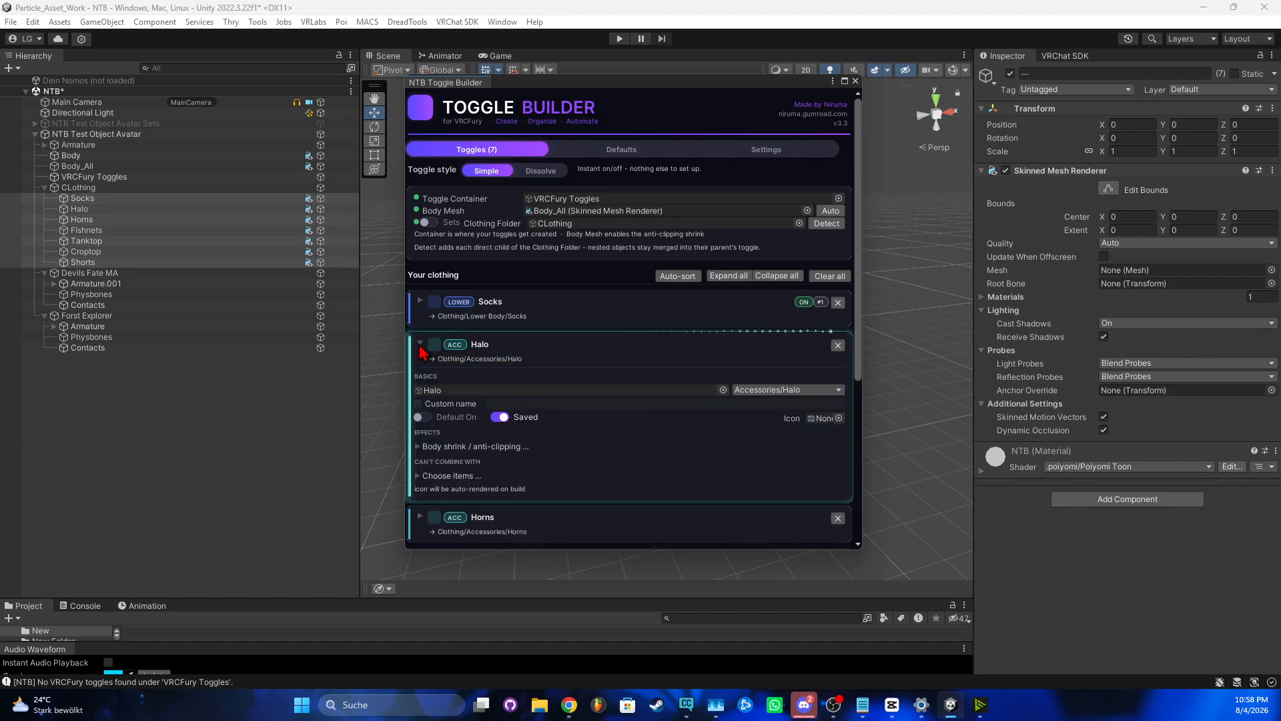
left_click(418, 404)
left_click(515, 404)
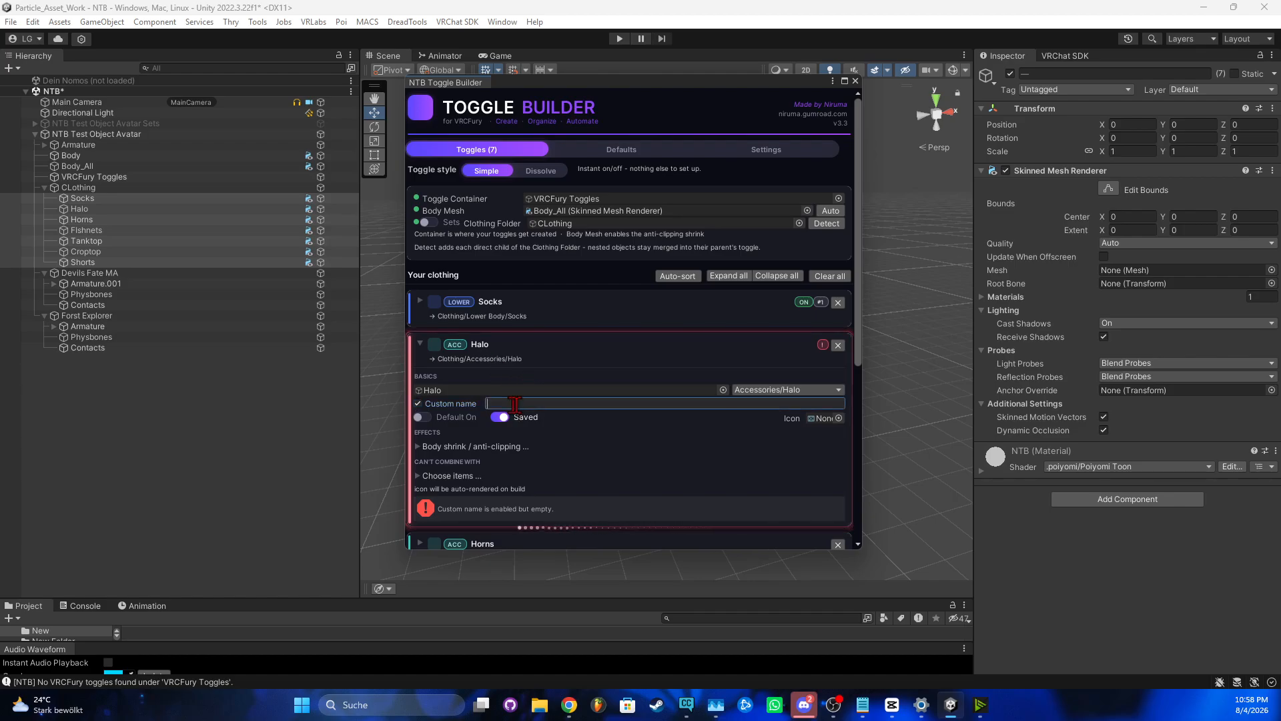
type("Lor")
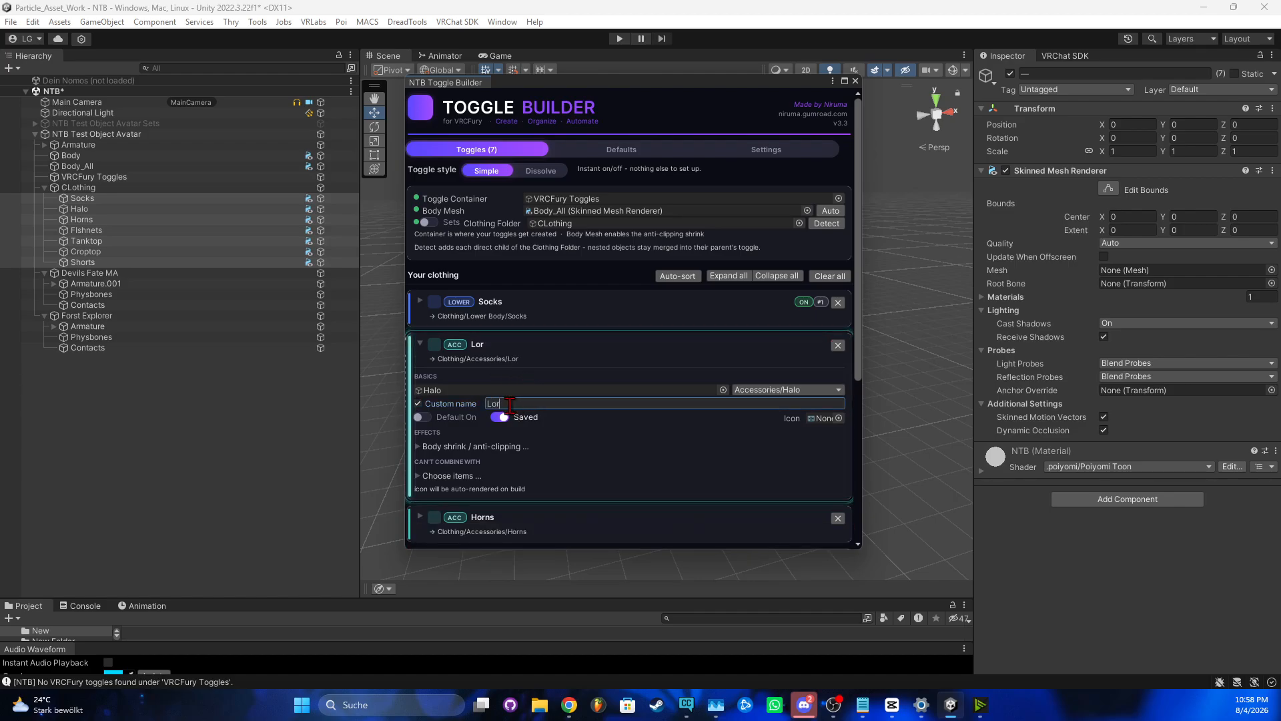
type("dF")
left_click(417, 404)
left_click(420, 344)
Build the seven VRCFury toggles and acknowledge the completion message
scroll(422, 351, "down", 3)
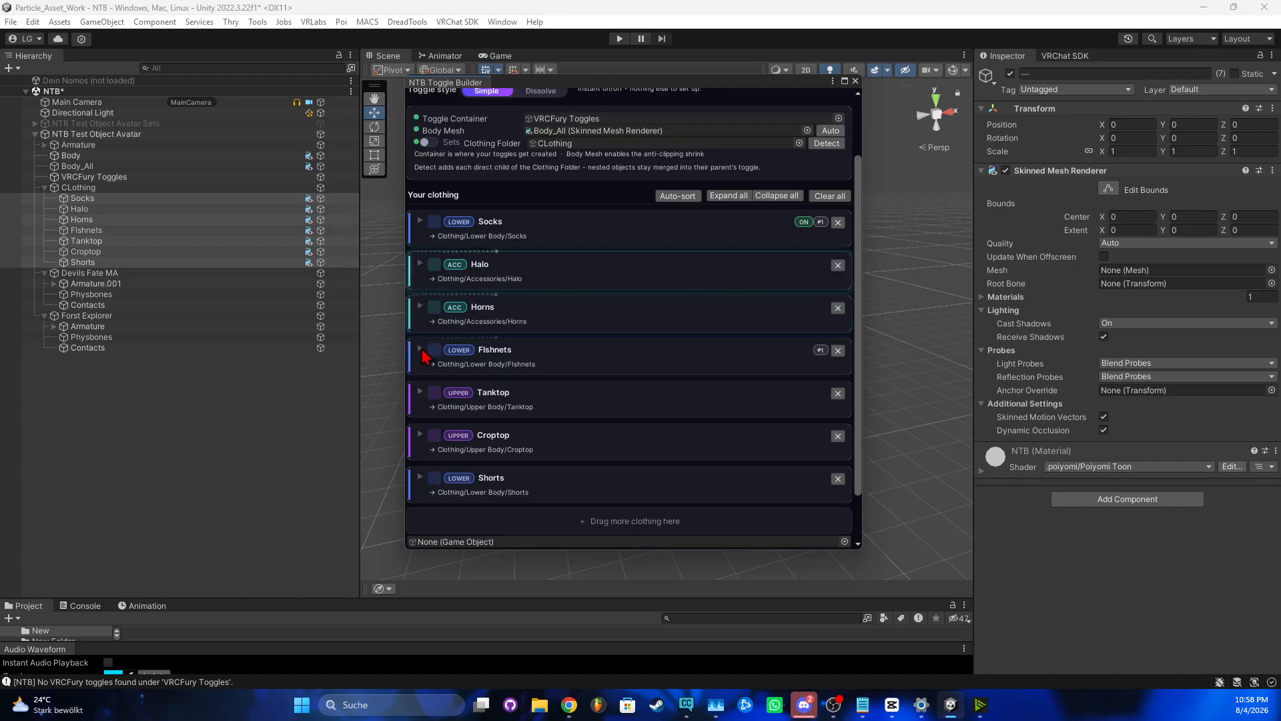
scroll(423, 354, "down", 2)
left_click(642, 535)
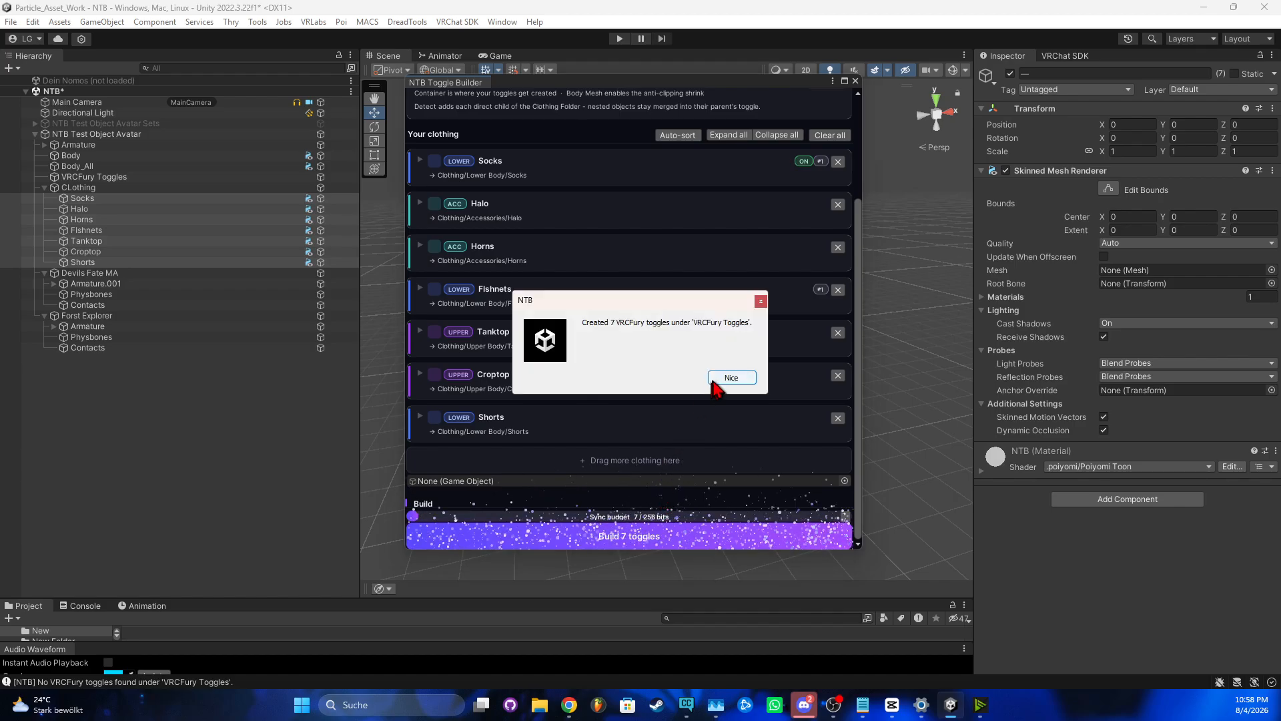
left_click(724, 378)
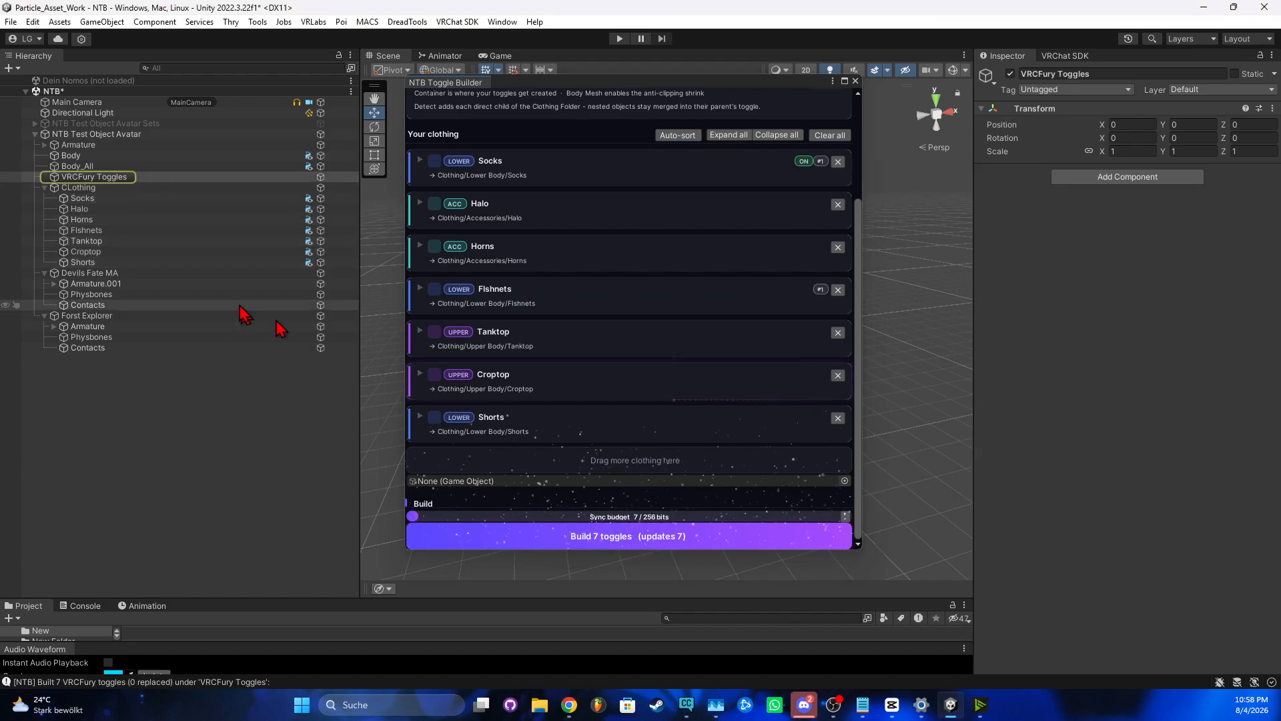
Expand VRCFury Toggles, deactivate Socks, Horns, Flshnets and Croptop, and drag Tanktop into the builder
left_click(41, 177)
left_click(43, 177)
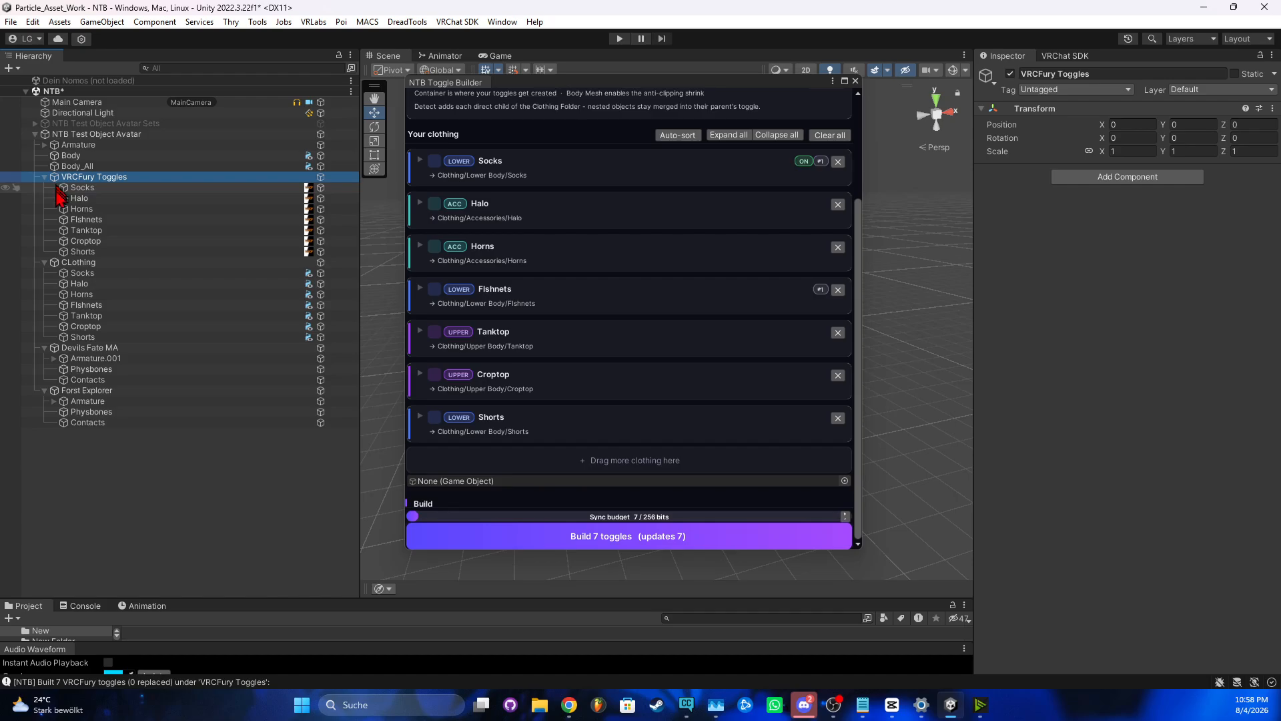
left_click(150, 273)
left_click(150, 294, "ctrl")
left_click(150, 305, "ctrl")
left_click(152, 326, "ctrl")
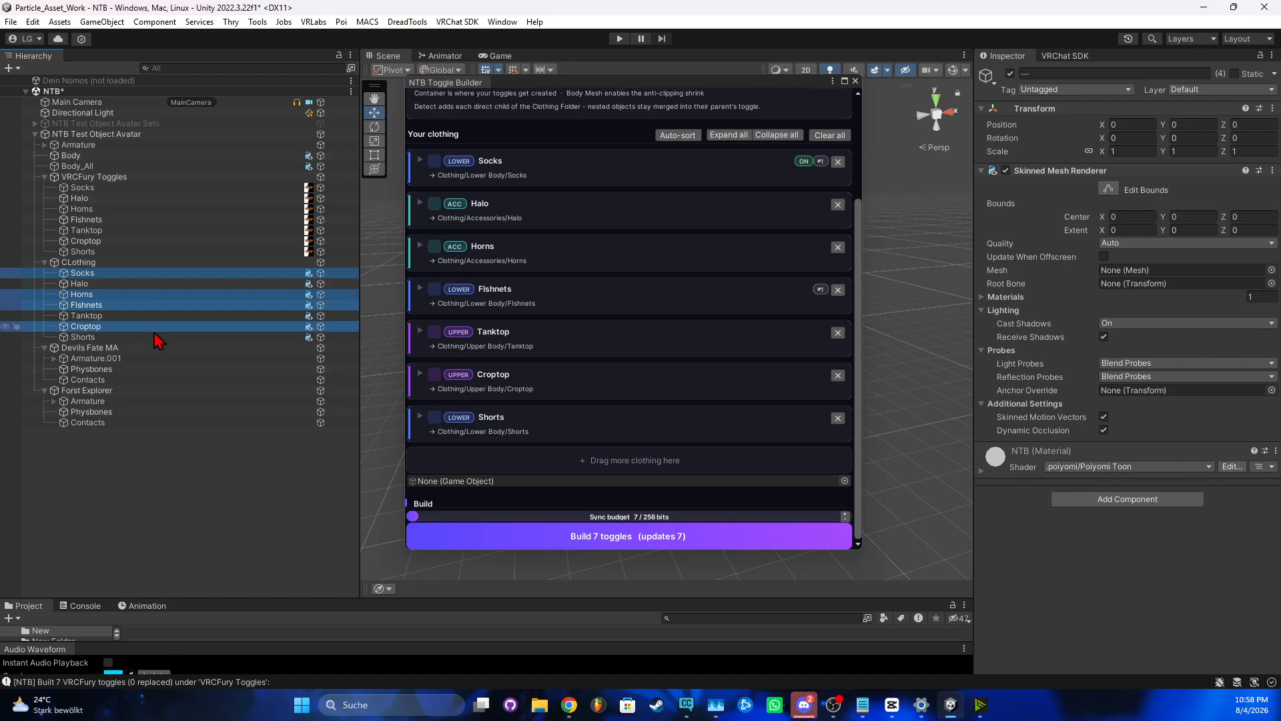
left_click(1010, 73)
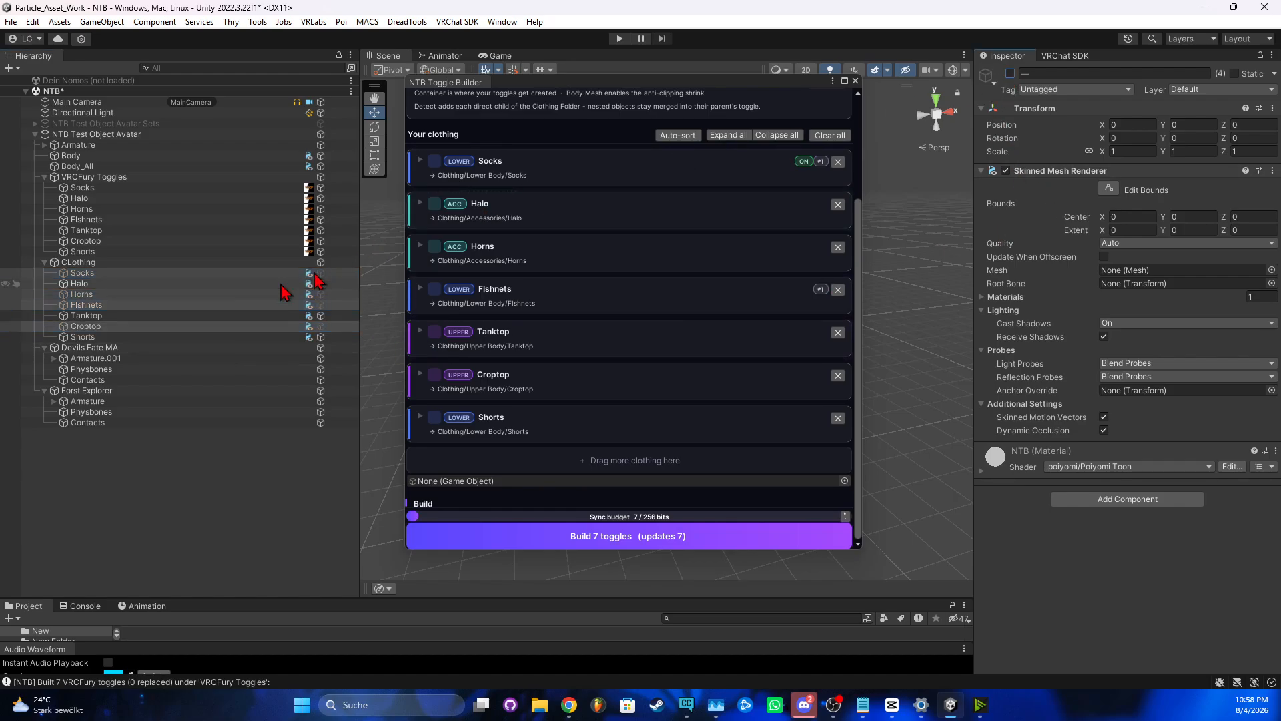
left_click_drag(87, 315, 553, 367)
scroll(463, 369, "up", 3)
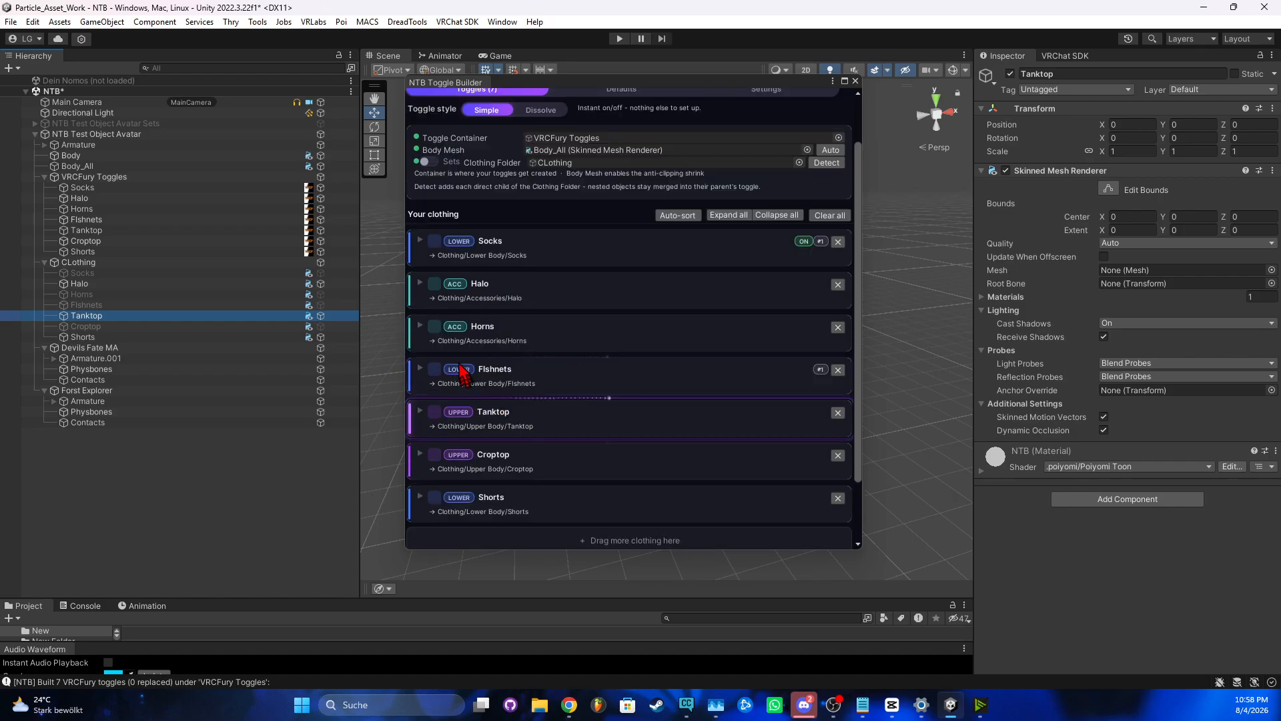
Use Match scene visibility in Defaults so 3 pieces start on and 4 are cleared
left_click(633, 156)
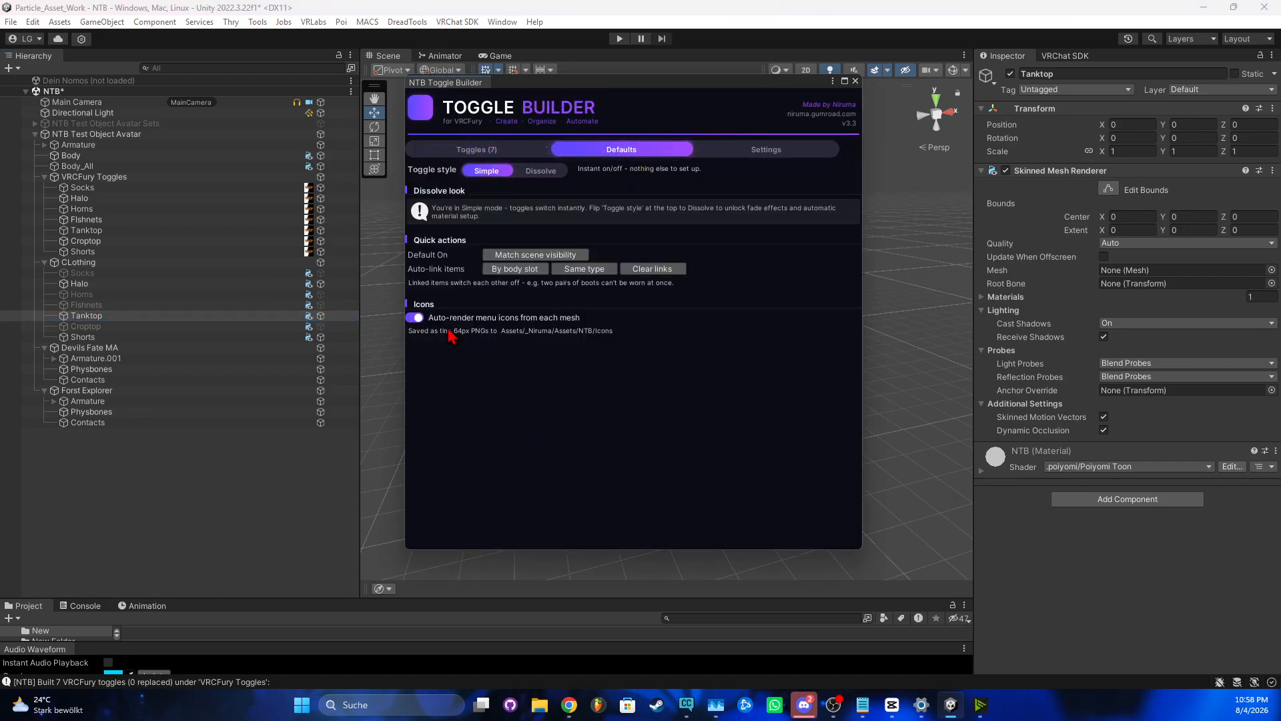
left_click(535, 256)
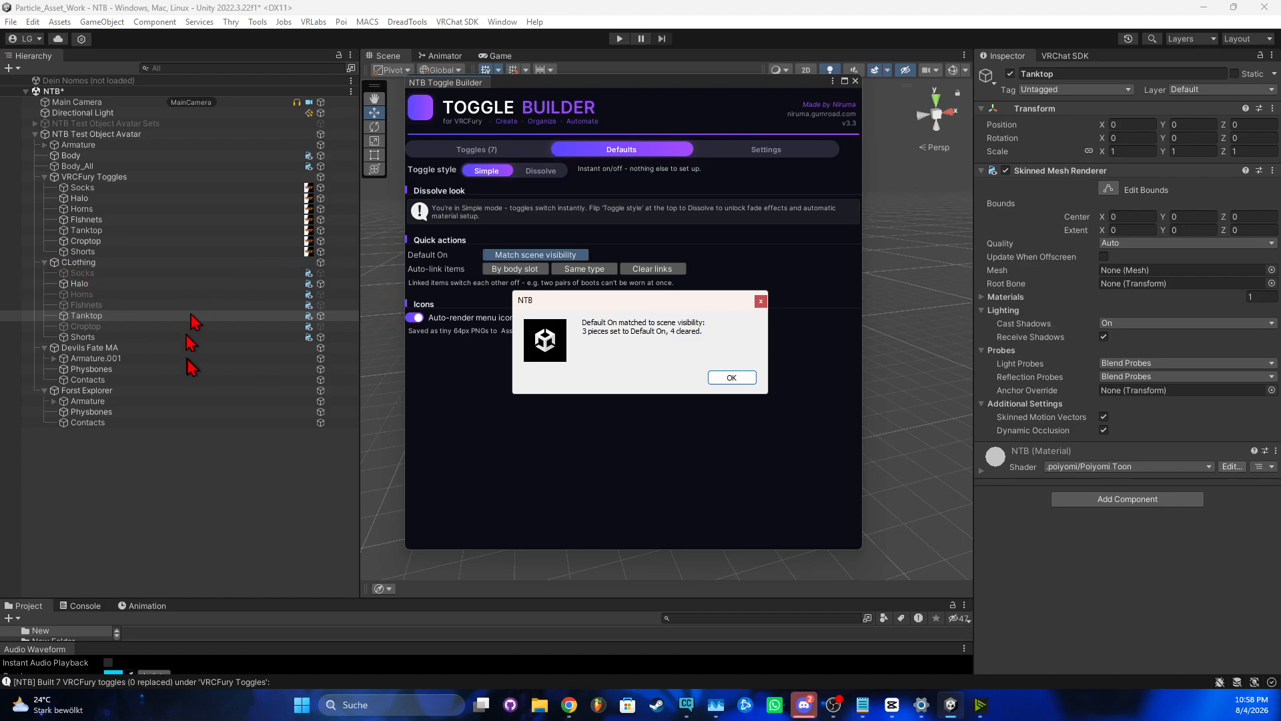
left_click(729, 377)
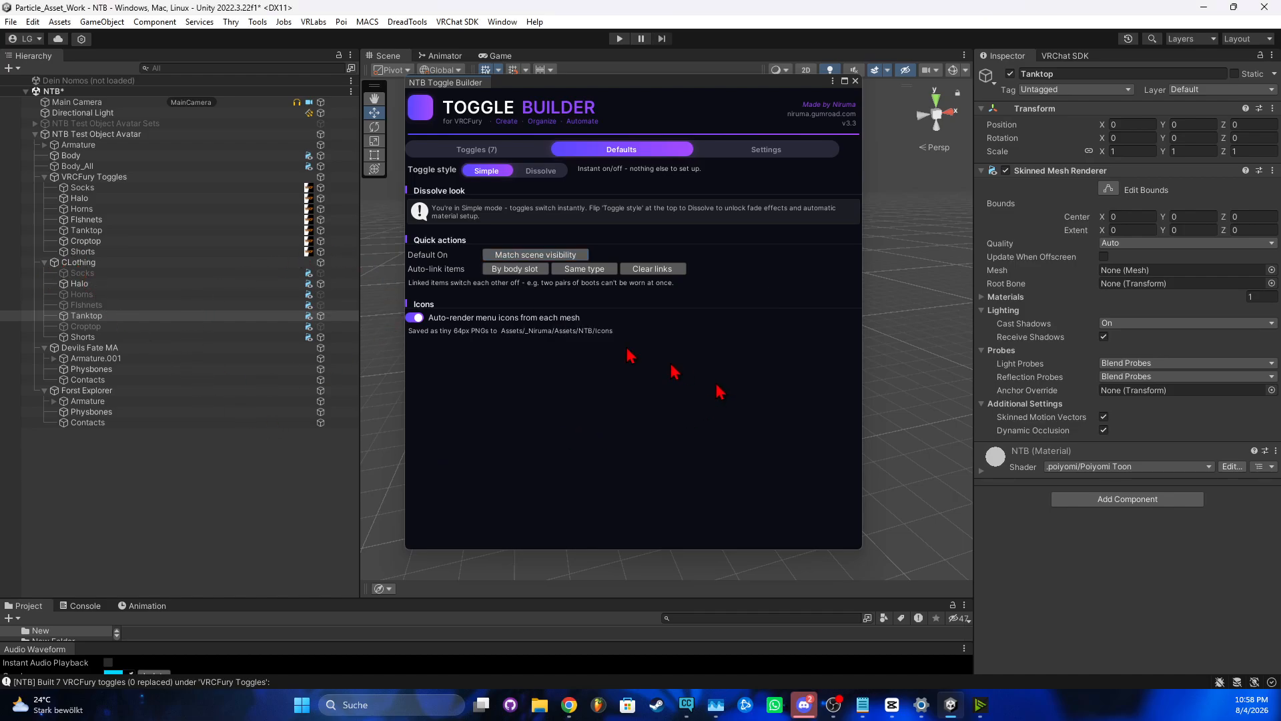
left_click(497, 150)
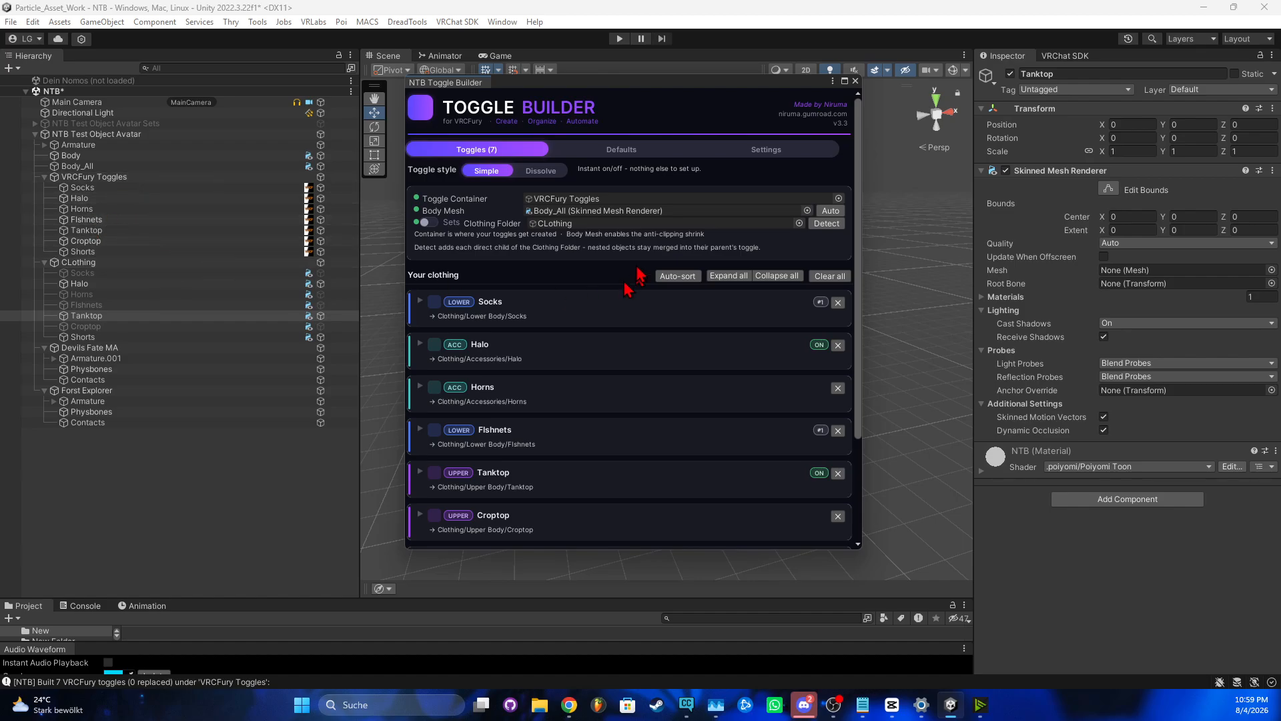
Switch the builder's toggle style from Simple to Dissolve
left_click(539, 171)
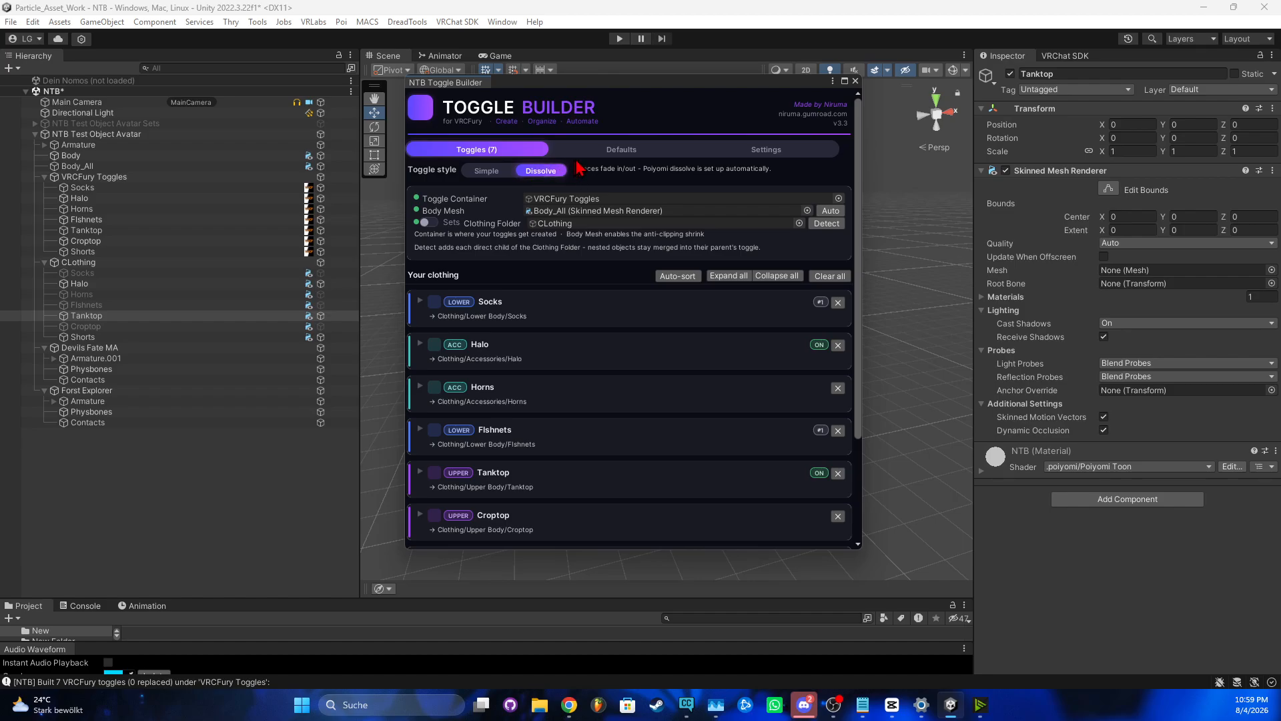
In Defaults, keep Poiyomi dissolve setup on and set render mode to Cutout (Basic Clothing)
left_click(618, 151)
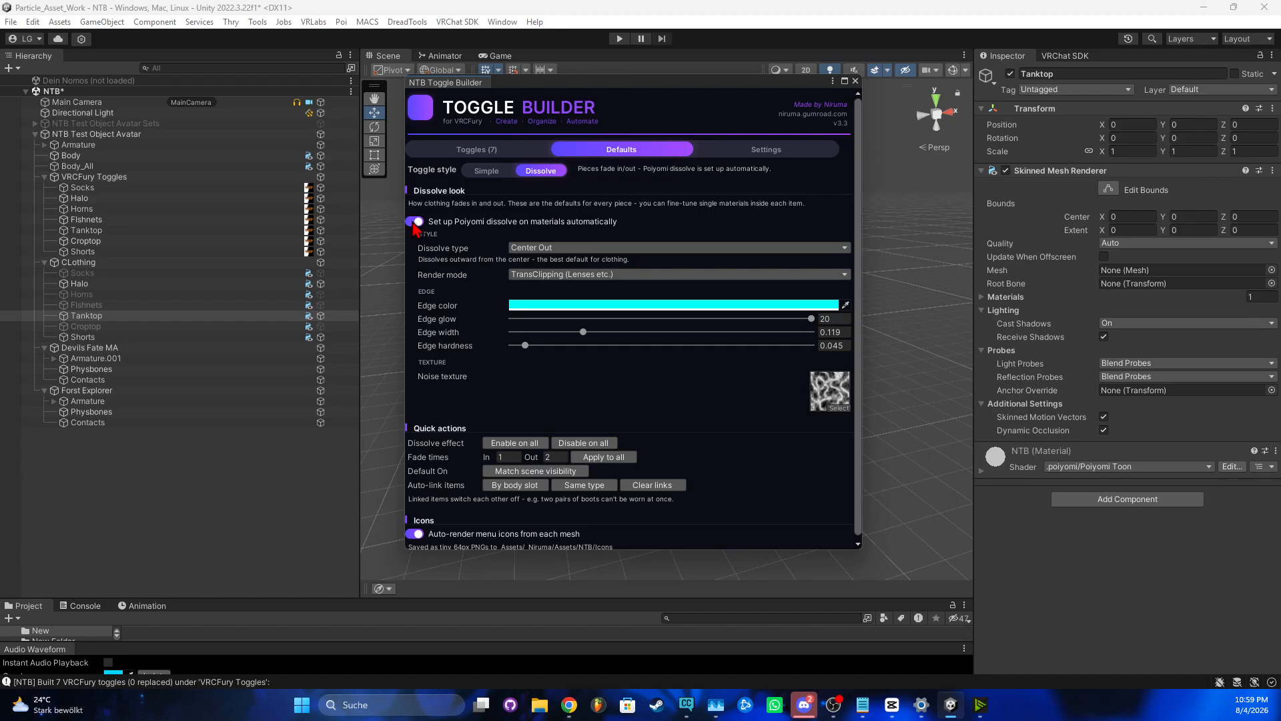
left_click(415, 222)
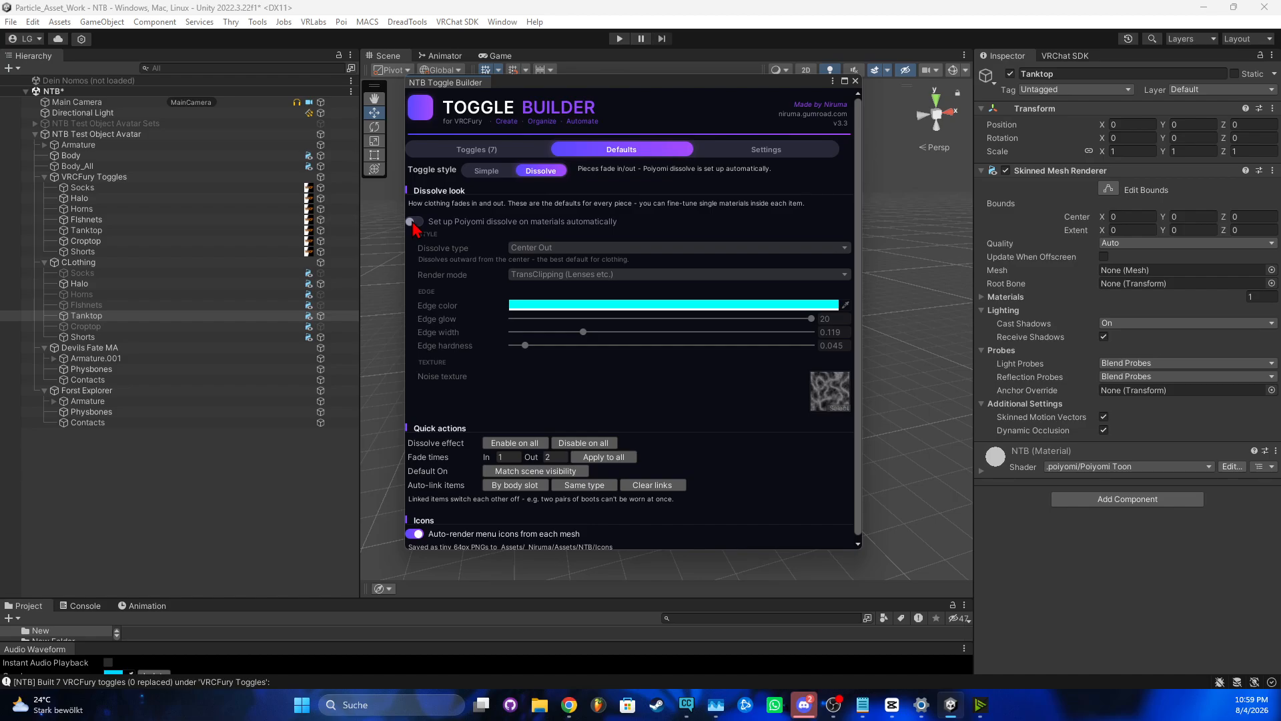
left_click(415, 225)
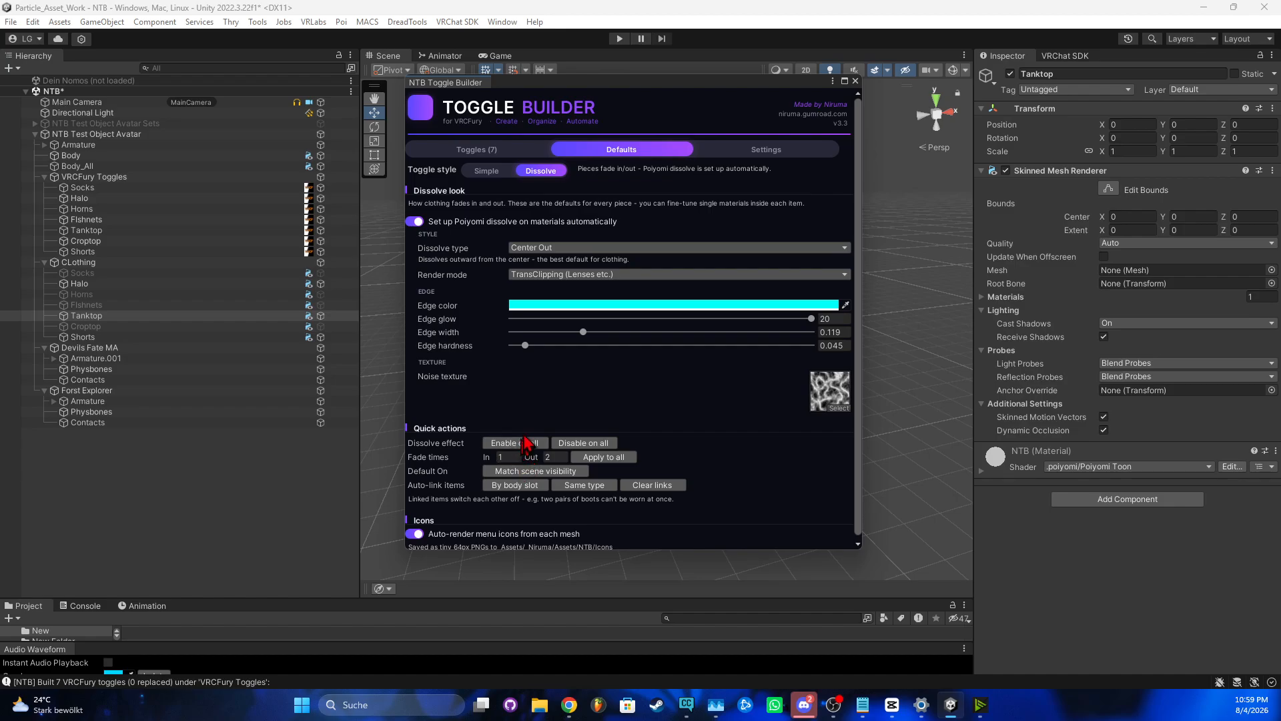
left_click(527, 279)
left_click(537, 286)
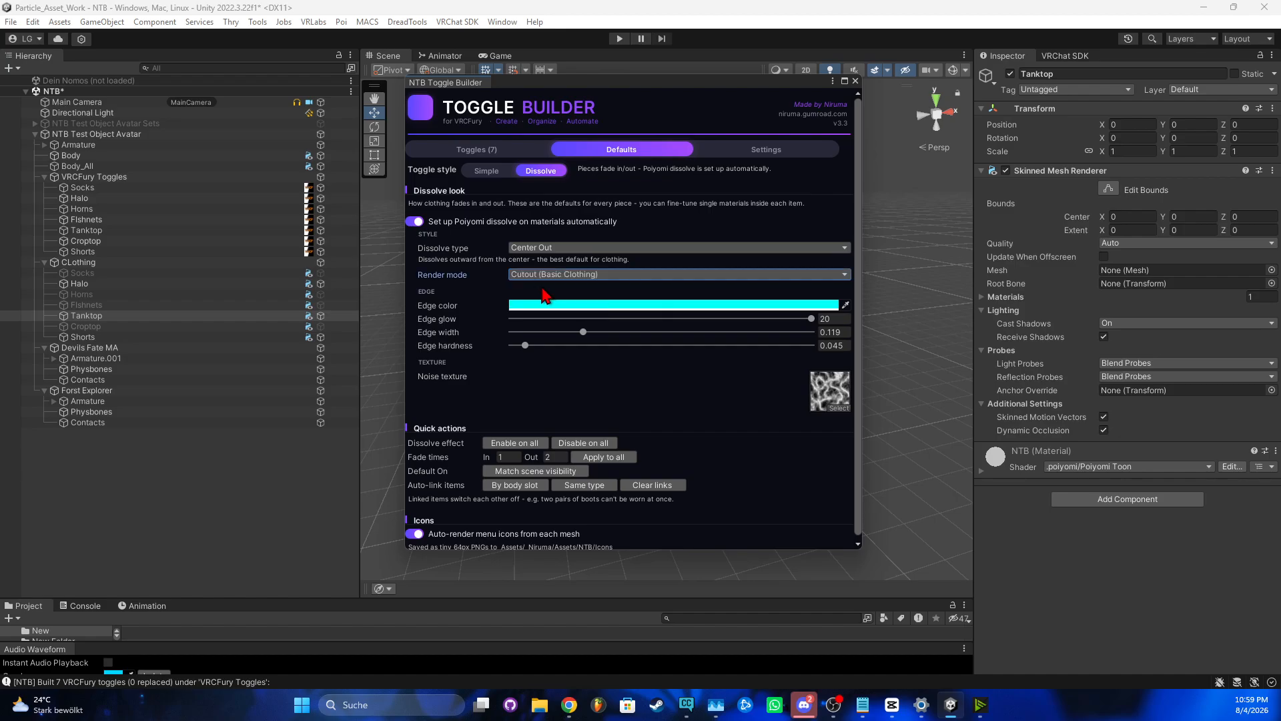
left_click(584, 275)
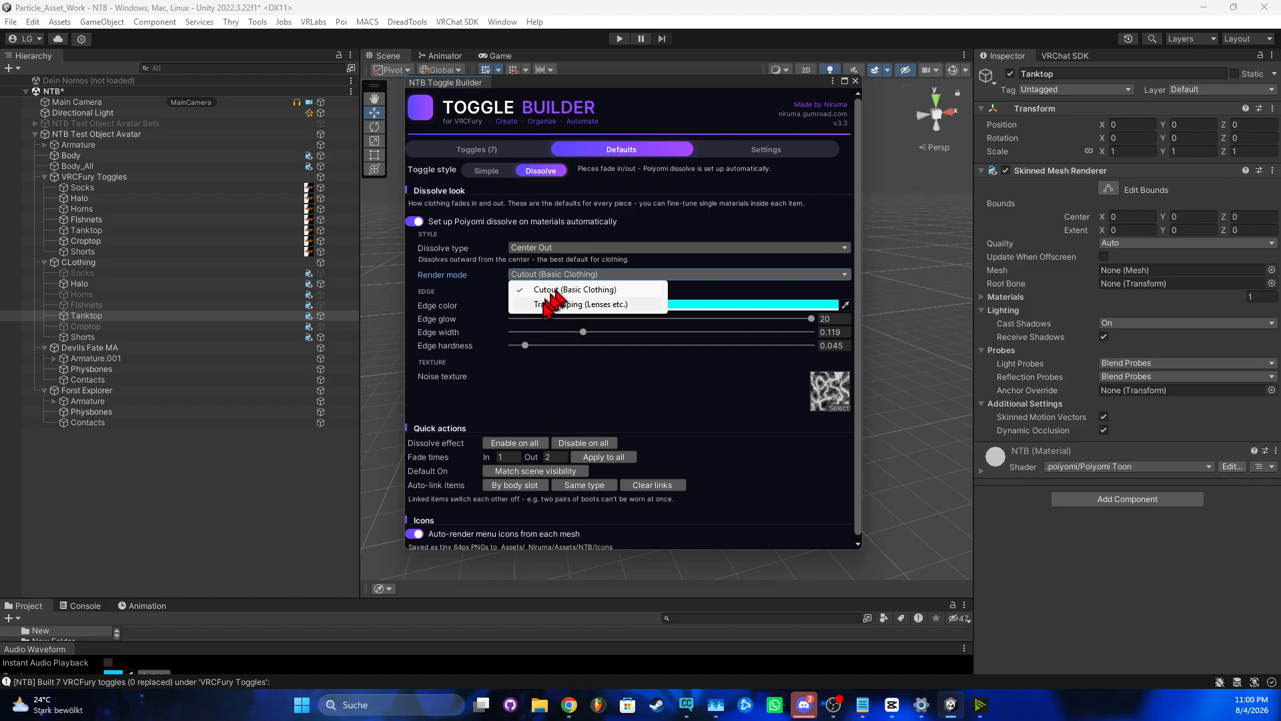
Try TransClipping (Lenses etc.), return render mode to Cutout (Basic Clothing), and open the Edge color picker
left_click(563, 306)
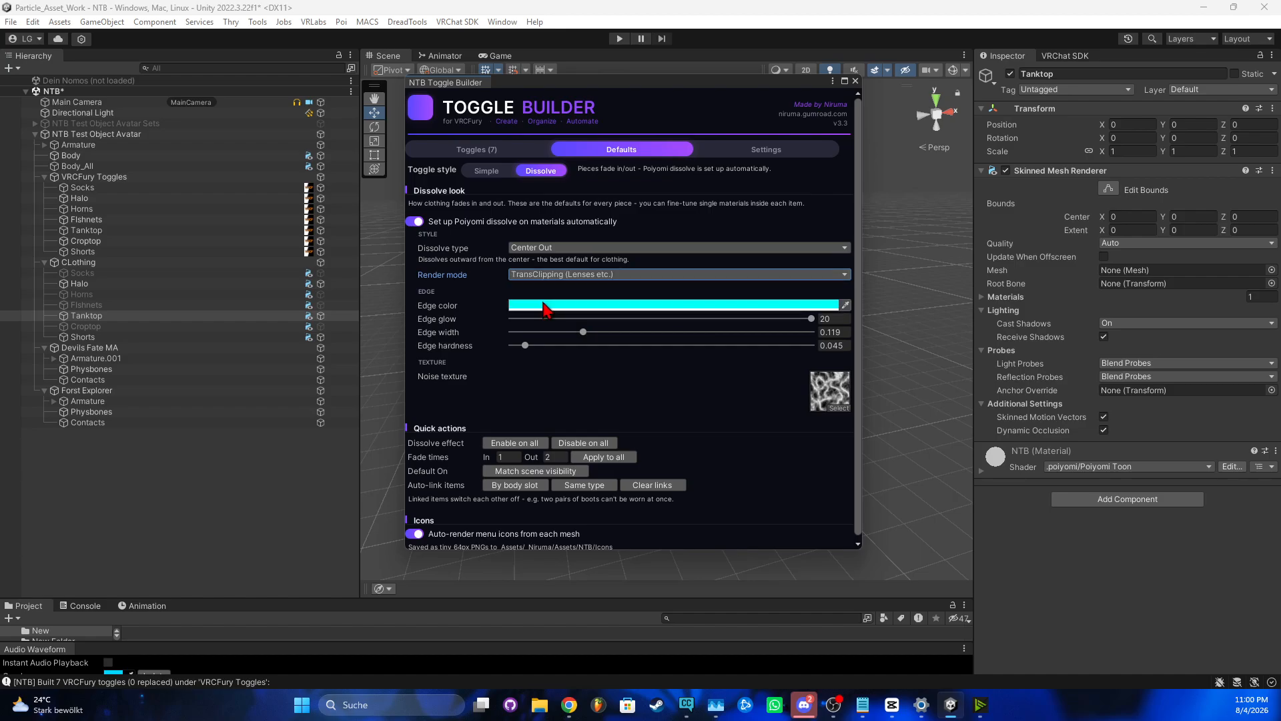
left_click(572, 275)
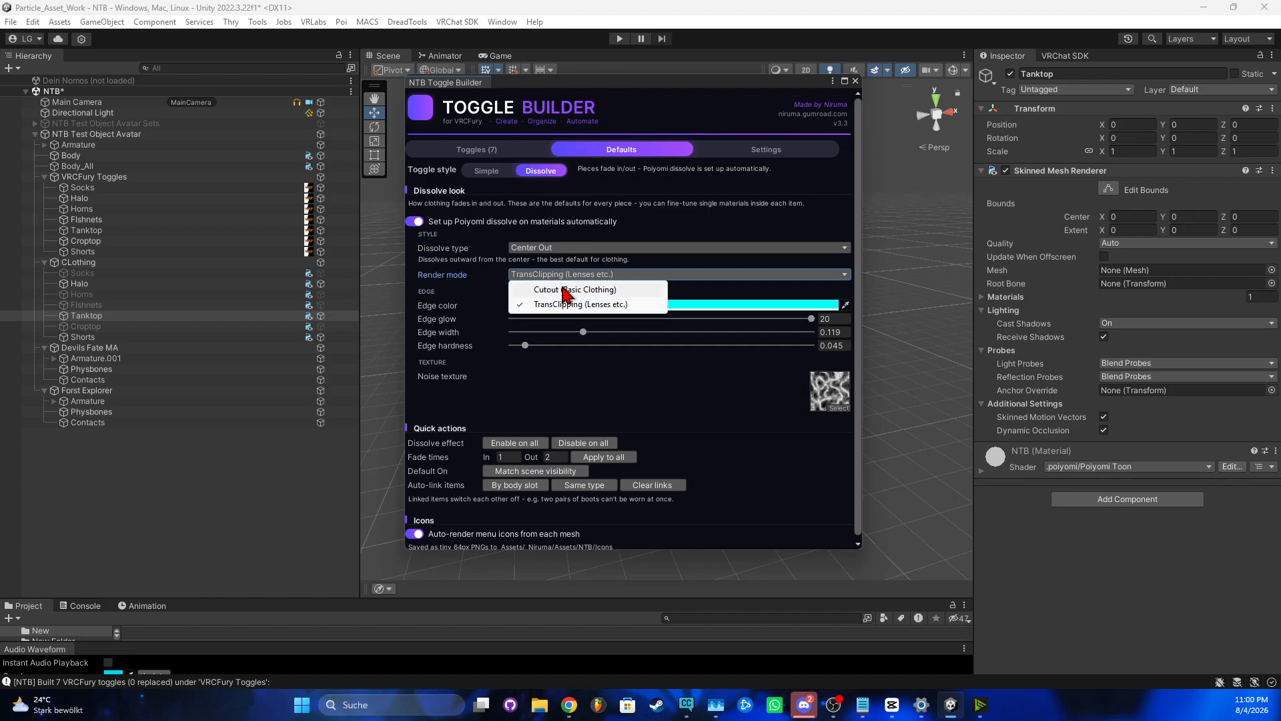
left_click(565, 291)
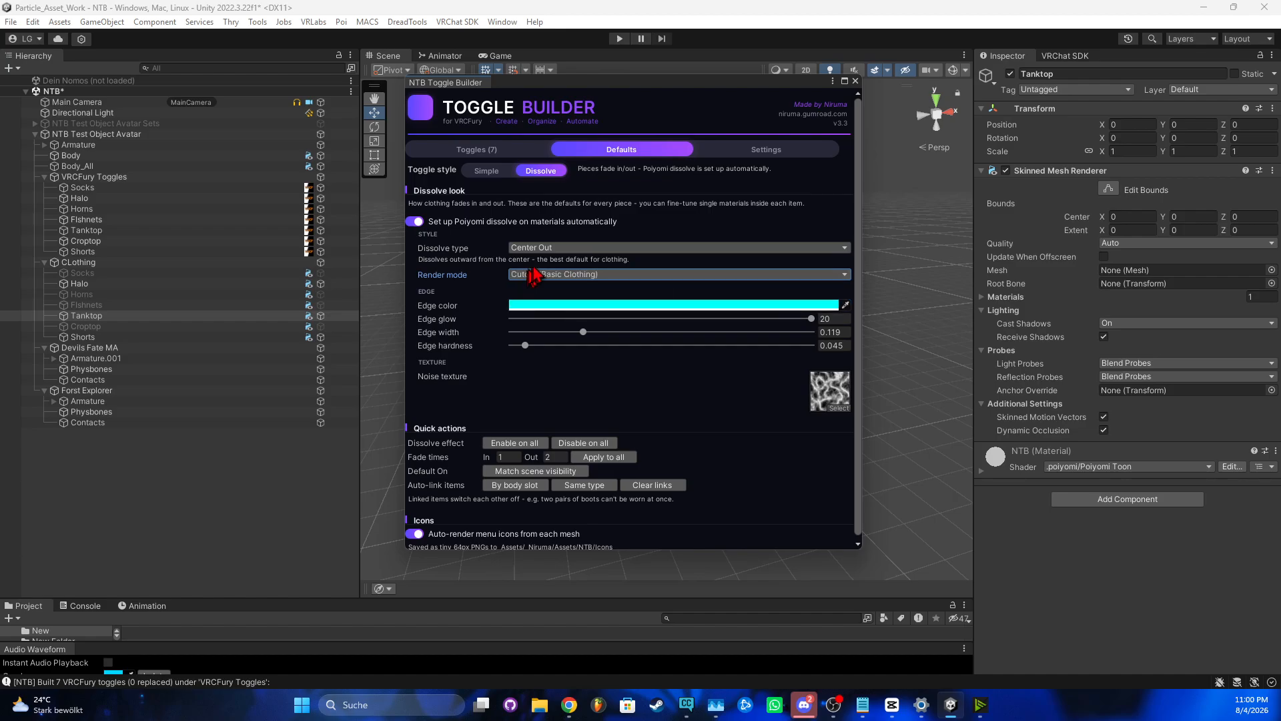
left_click(533, 305)
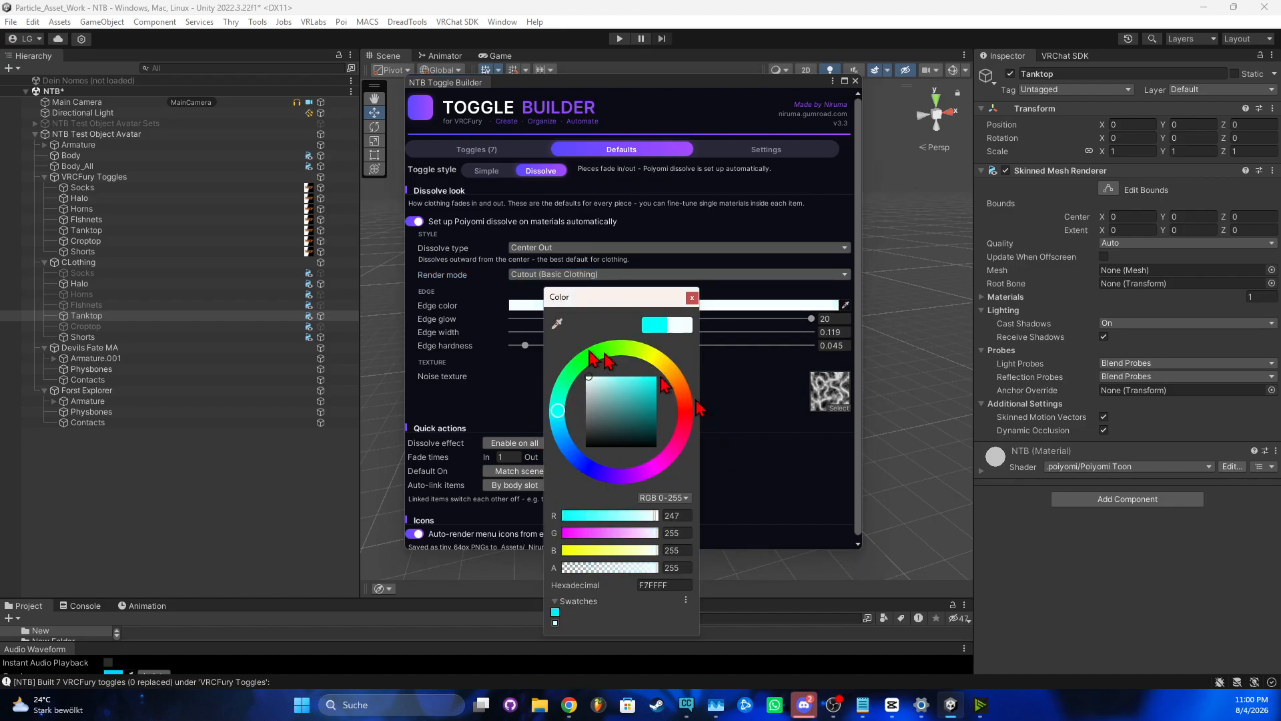
Change the dissolve edge colour from near-white to bright blue (0093FF)
left_click(645, 352)
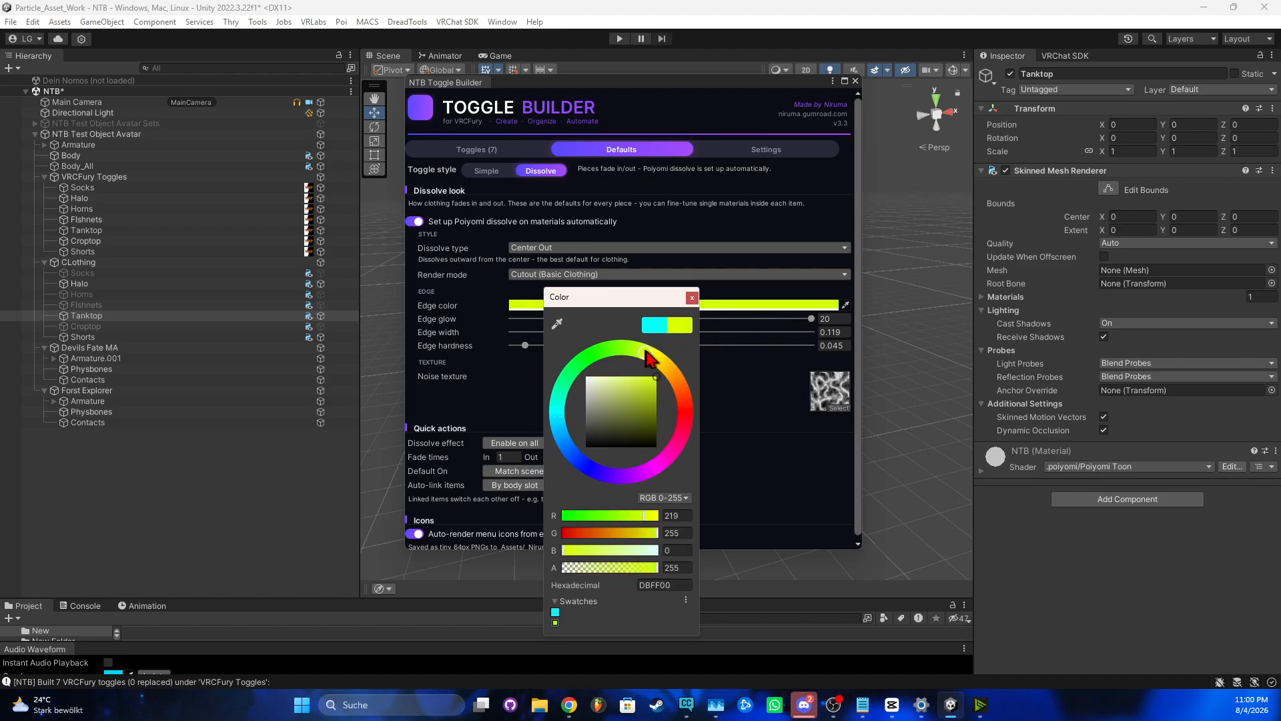
left_click(673, 445)
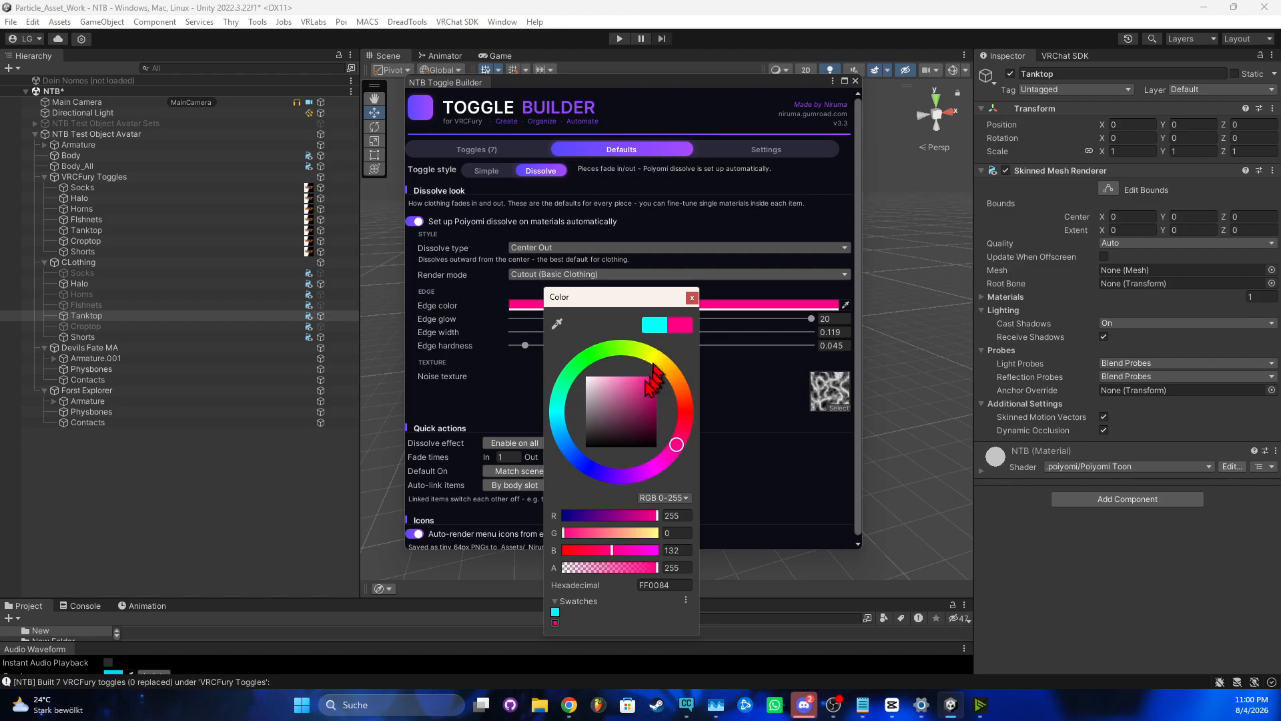
left_click(632, 421)
left_click(563, 437)
left_click_drag(642, 392, 687, 375)
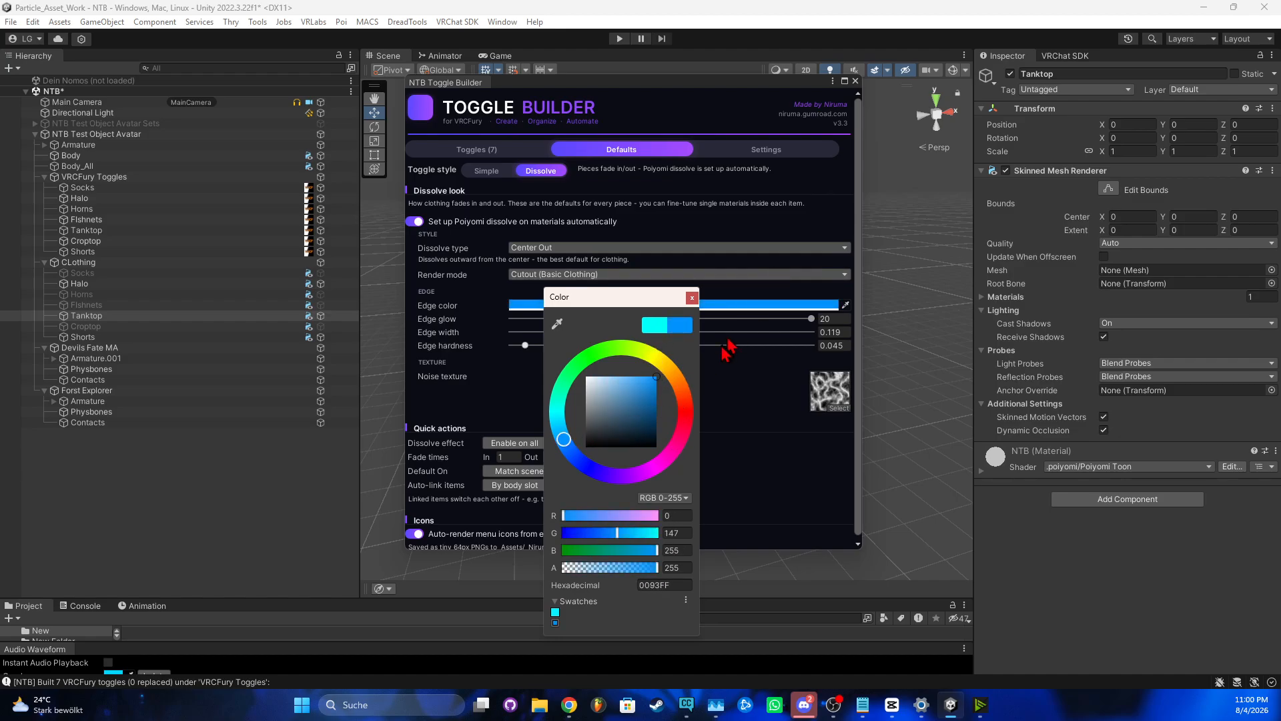
left_click(692, 298)
Adjust edge glow, then set edge width to 0.092 and edge hardness to 0.076
left_click_drag(531, 319, 858, 314)
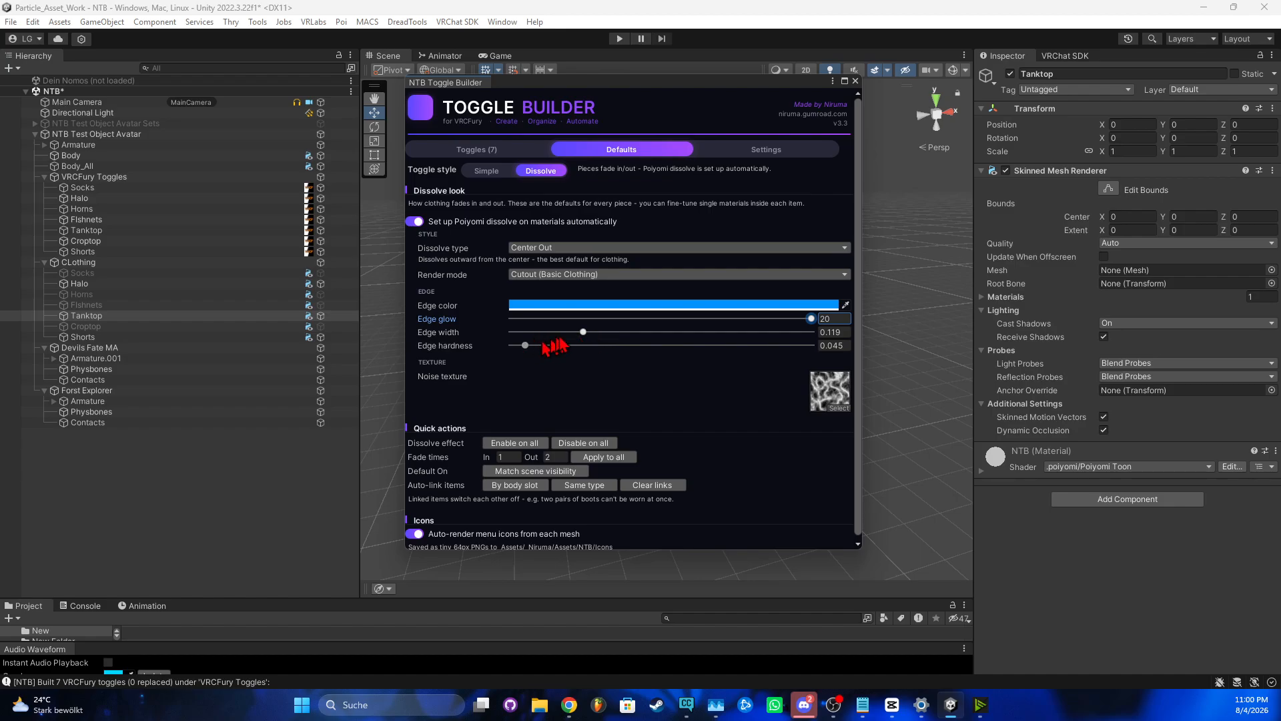
left_click_drag(587, 332, 652, 343)
left_click_drag(796, 343, 579, 339)
mouse_move(558, 354)
left_mouse_down()
mouse_move(624, 355)
mouse_move(559, 359)
left_mouse_up()
left_click(837, 409)
type("N")
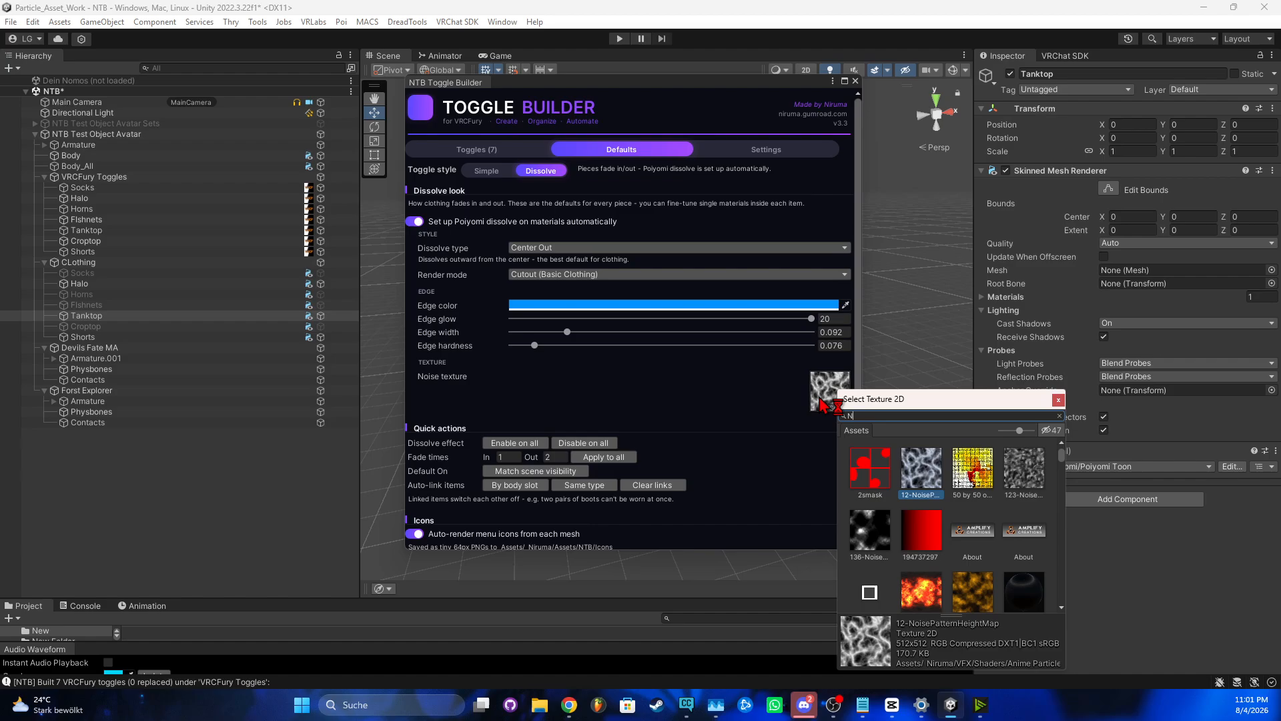
type("oise")
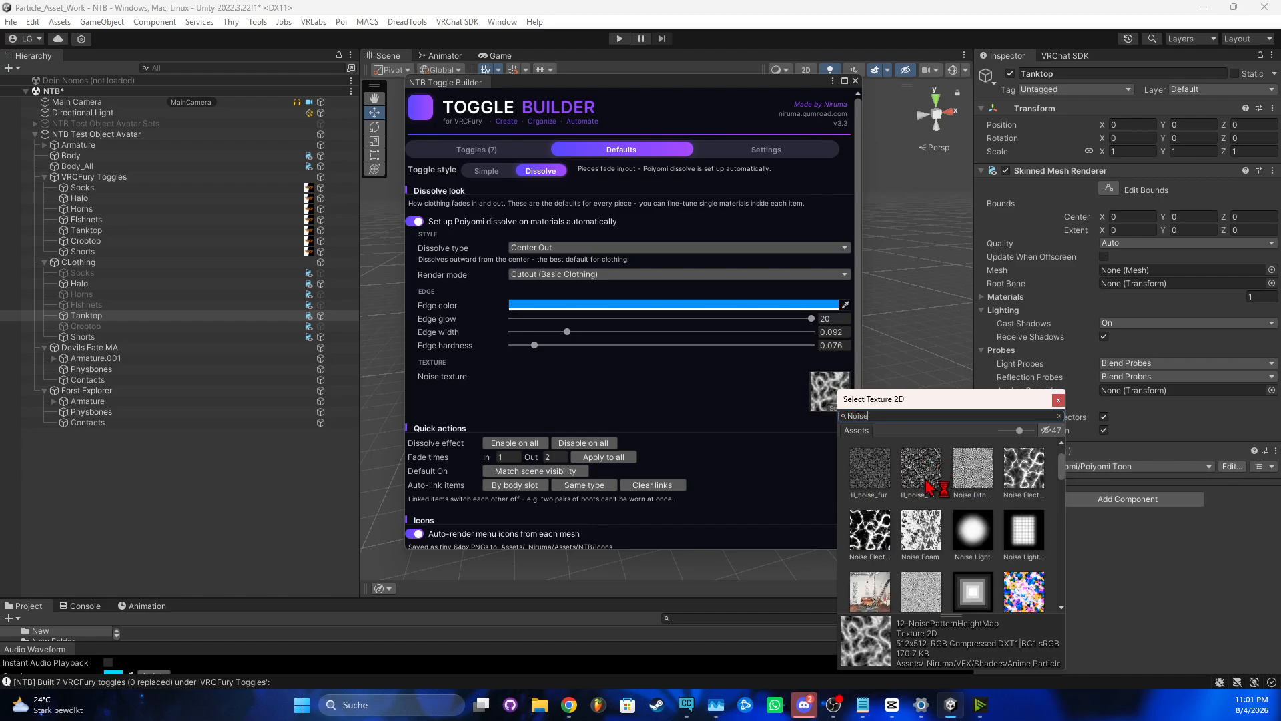
scroll(930, 487, "down", 10)
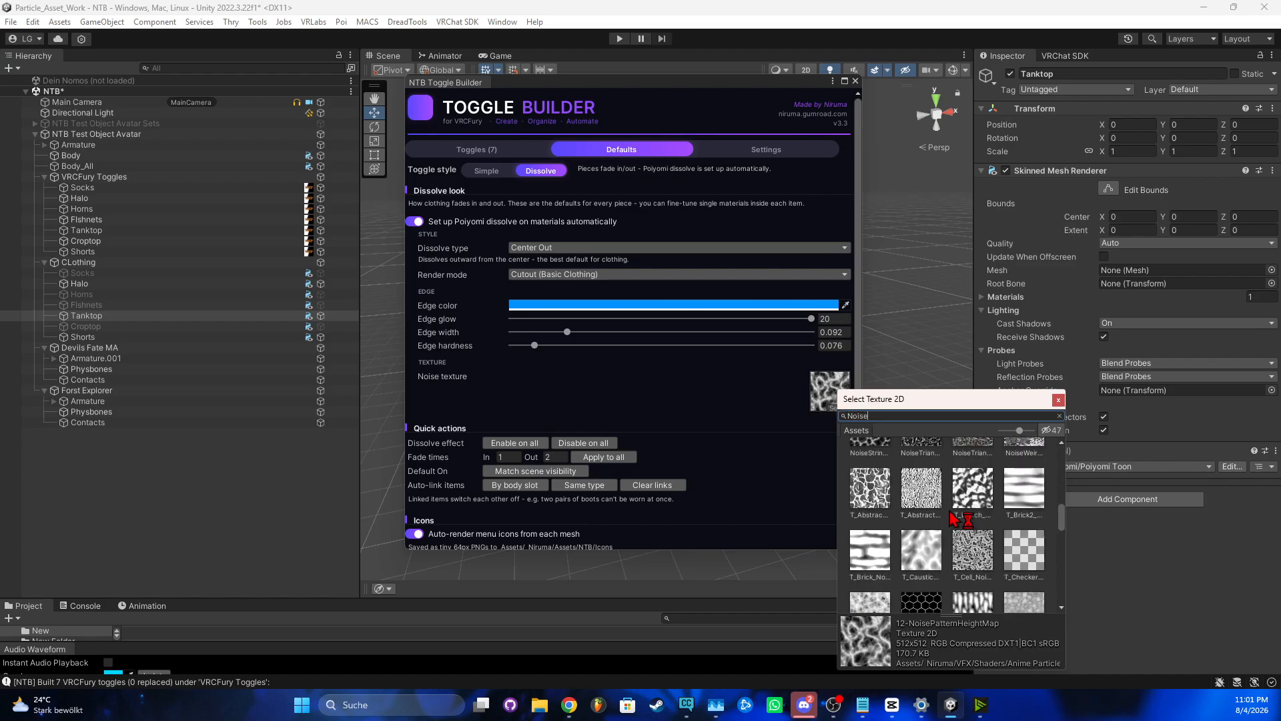
scroll(954, 517, "down", 4)
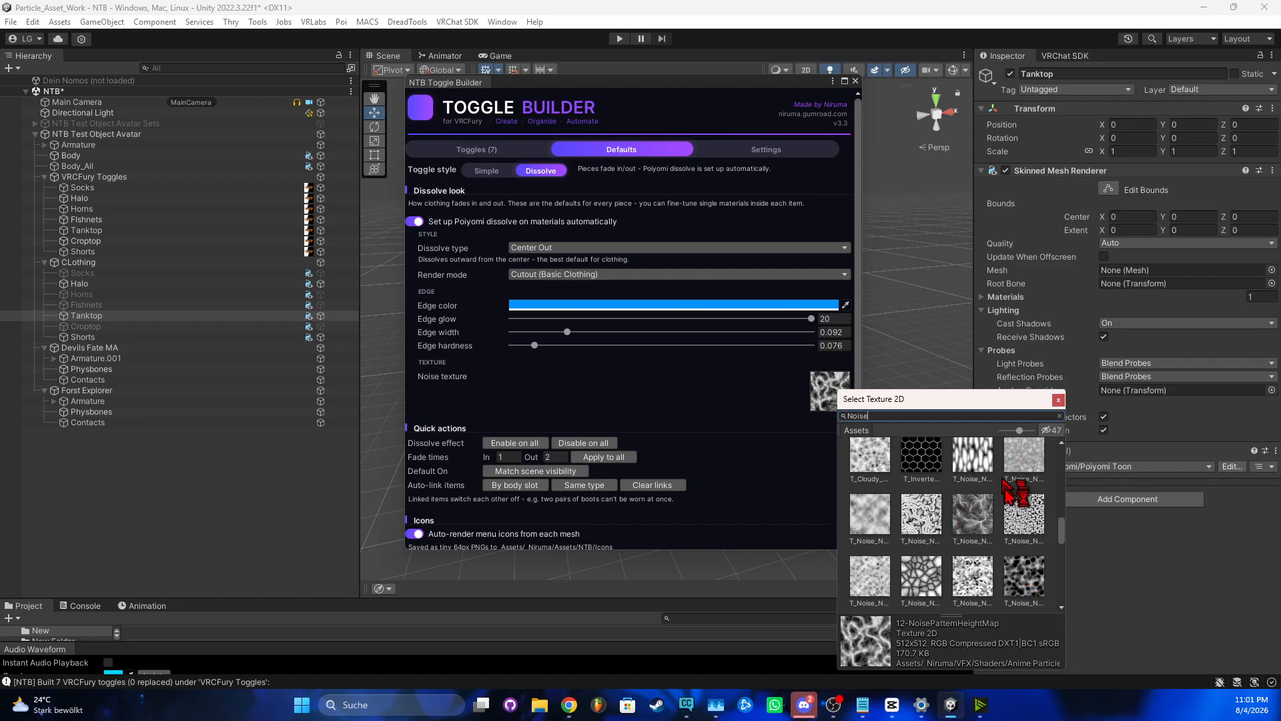
scroll(972, 534, "down", 2)
scroll(973, 534, "up", 5)
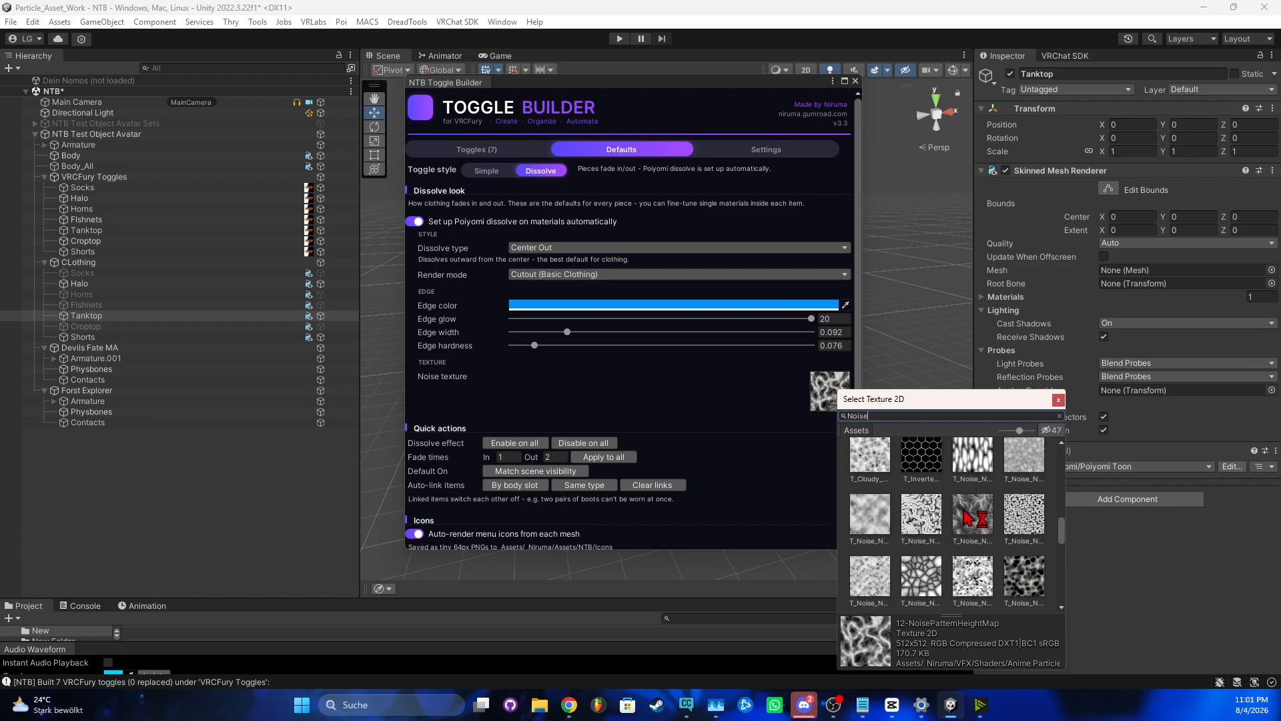
scroll(1007, 508, "up", 3)
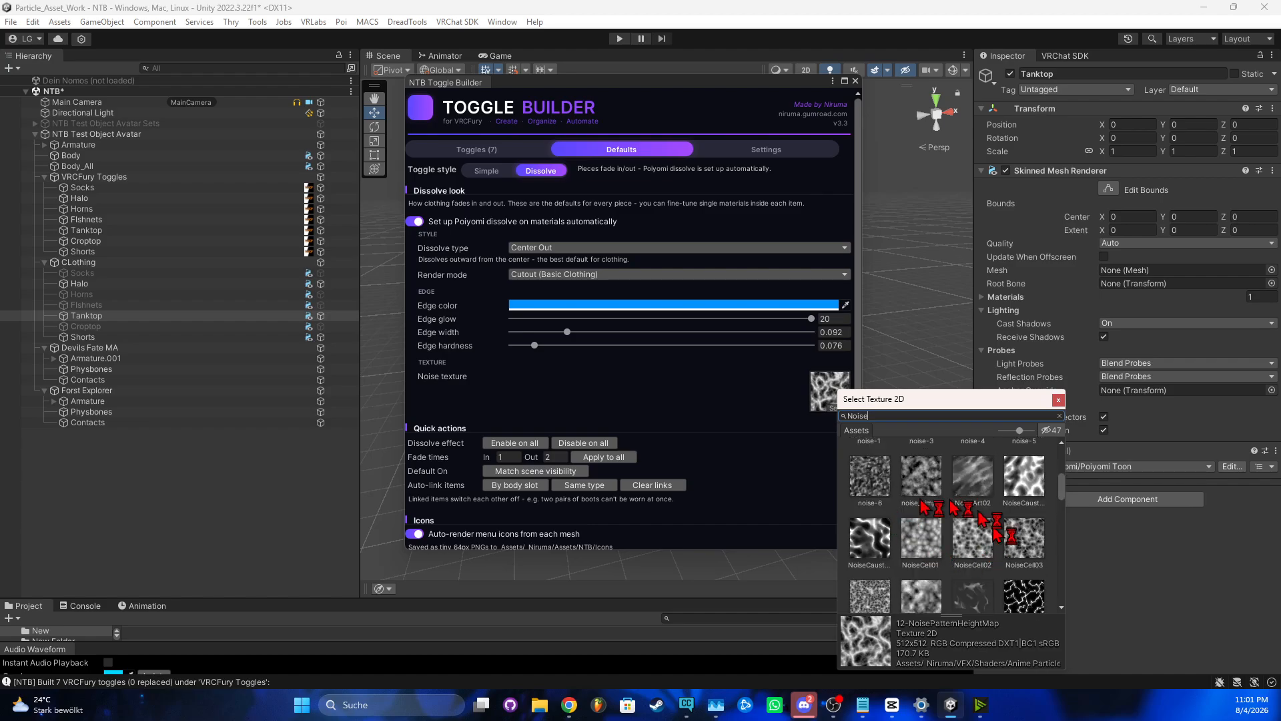
scroll(974, 527, "up", 3)
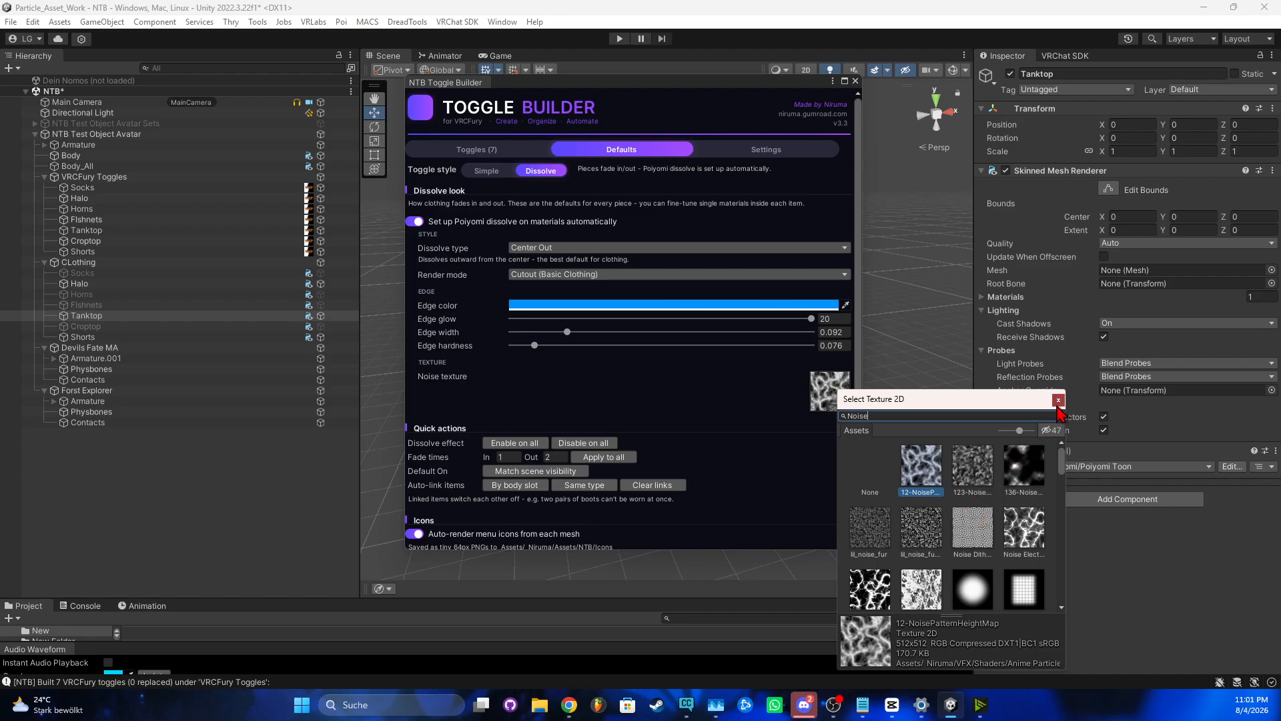
left_click(1058, 406)
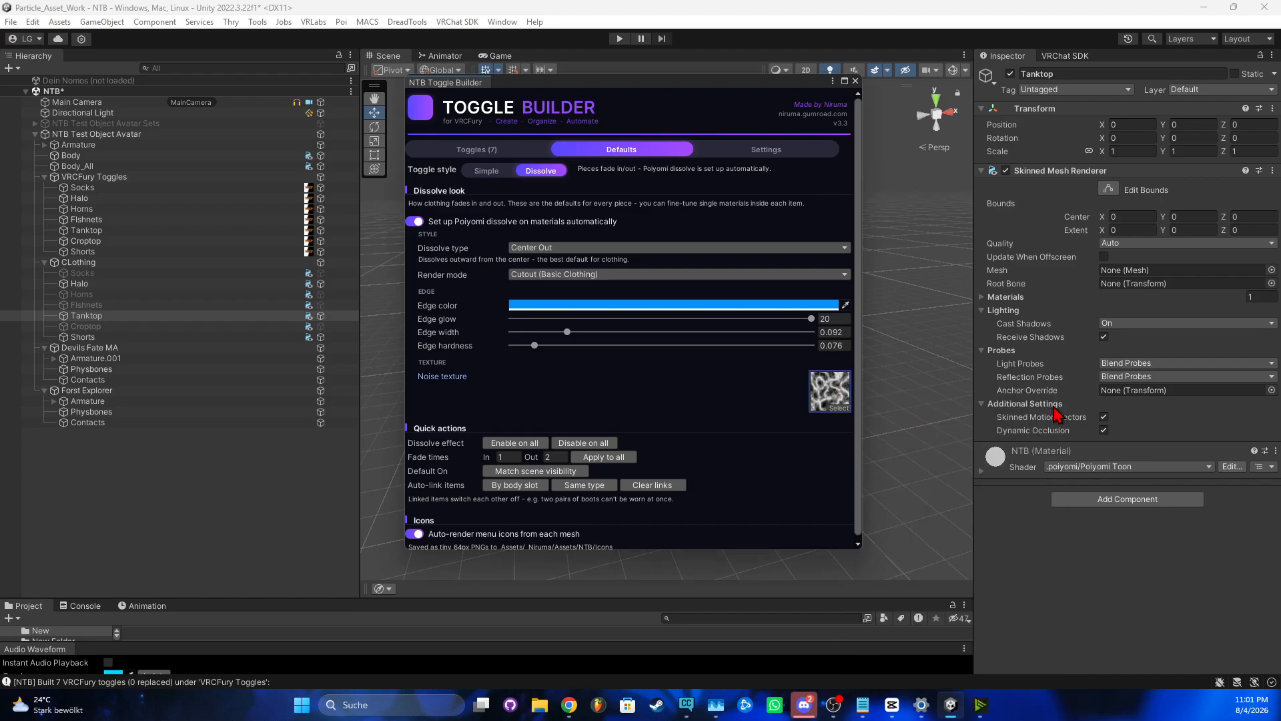
left_click(734, 152)
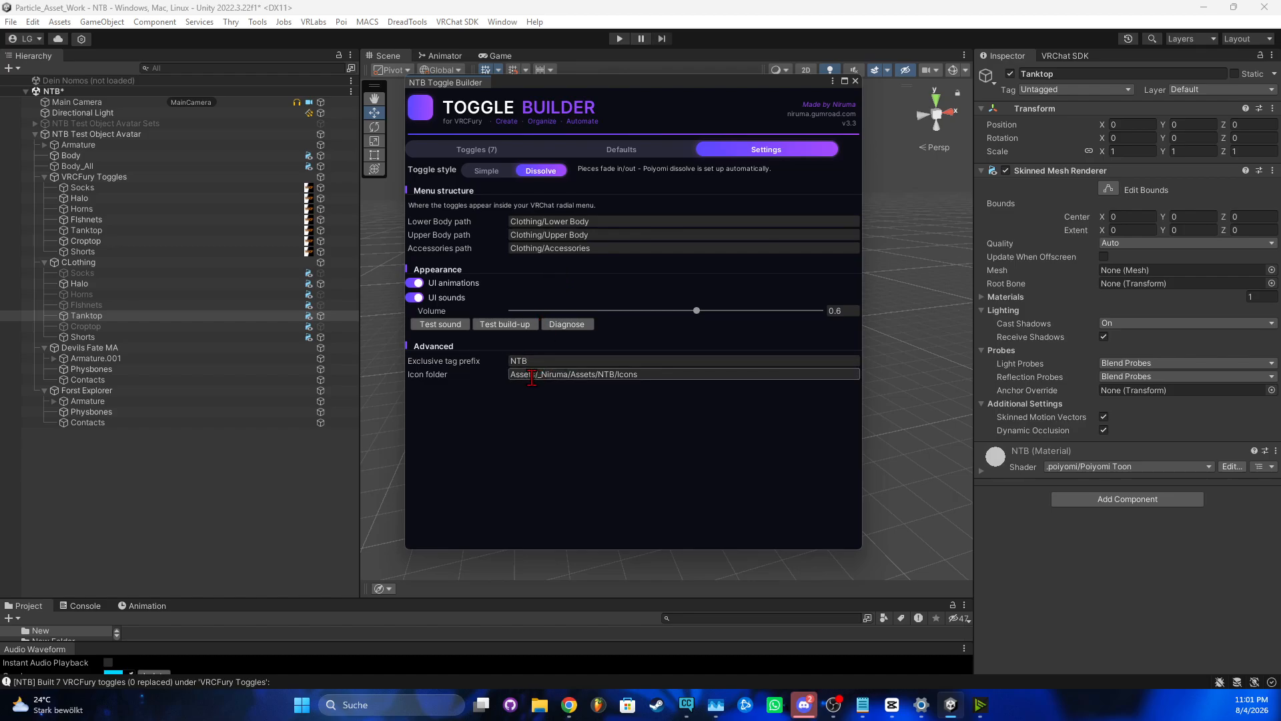
left_click(582, 150)
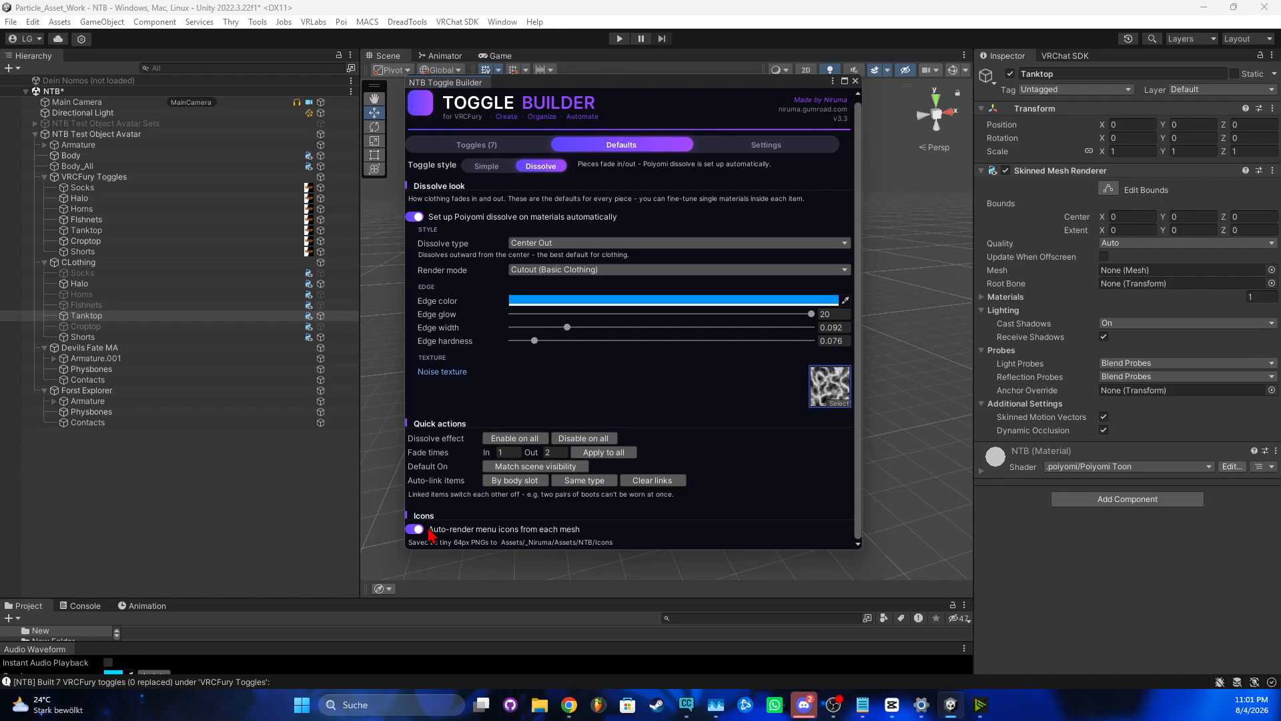
Leave 'Auto-render menu icons from each mesh' enabled and show the Toggles (7) list
left_click(428, 530)
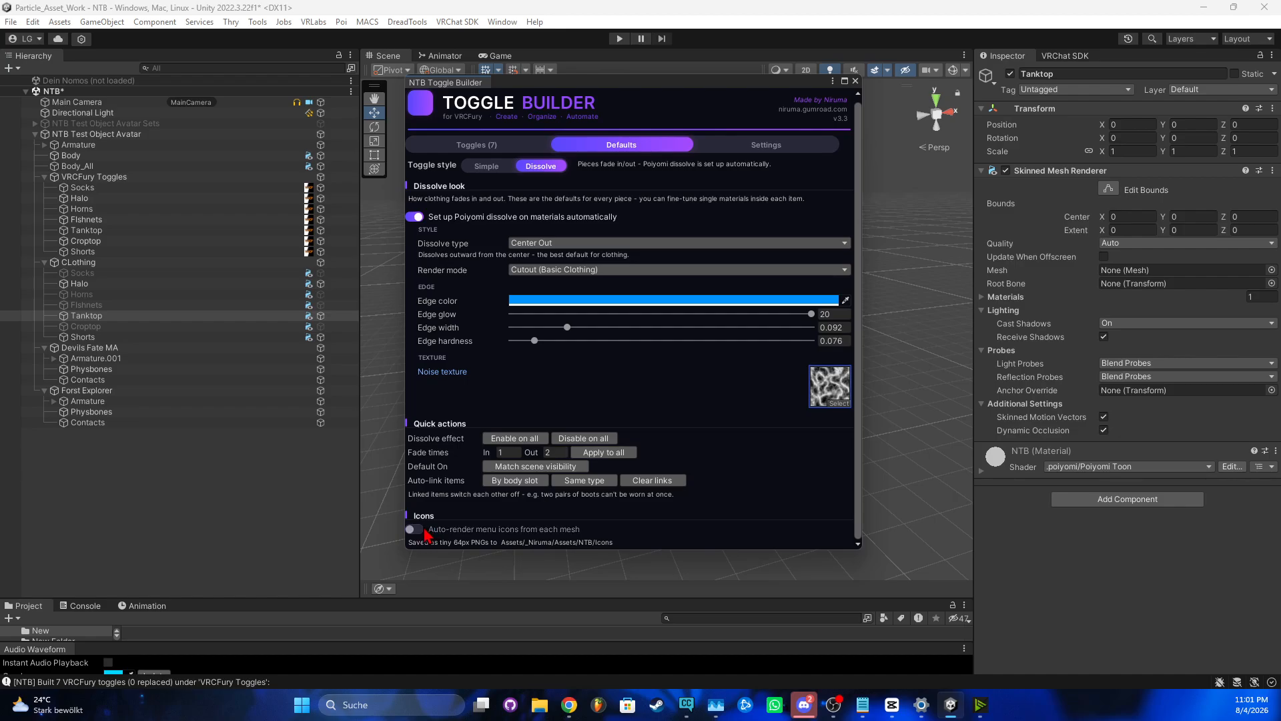
left_click(425, 531)
left_click(421, 531)
left_click(419, 532)
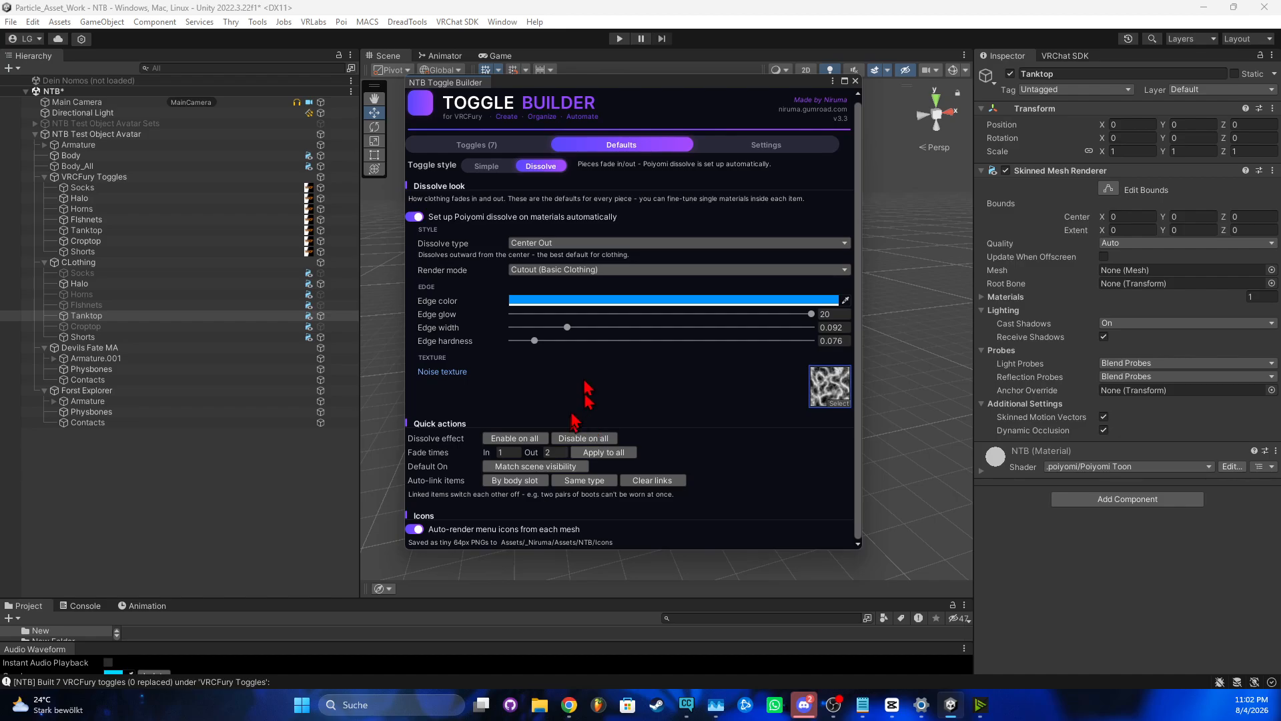
left_click(481, 149)
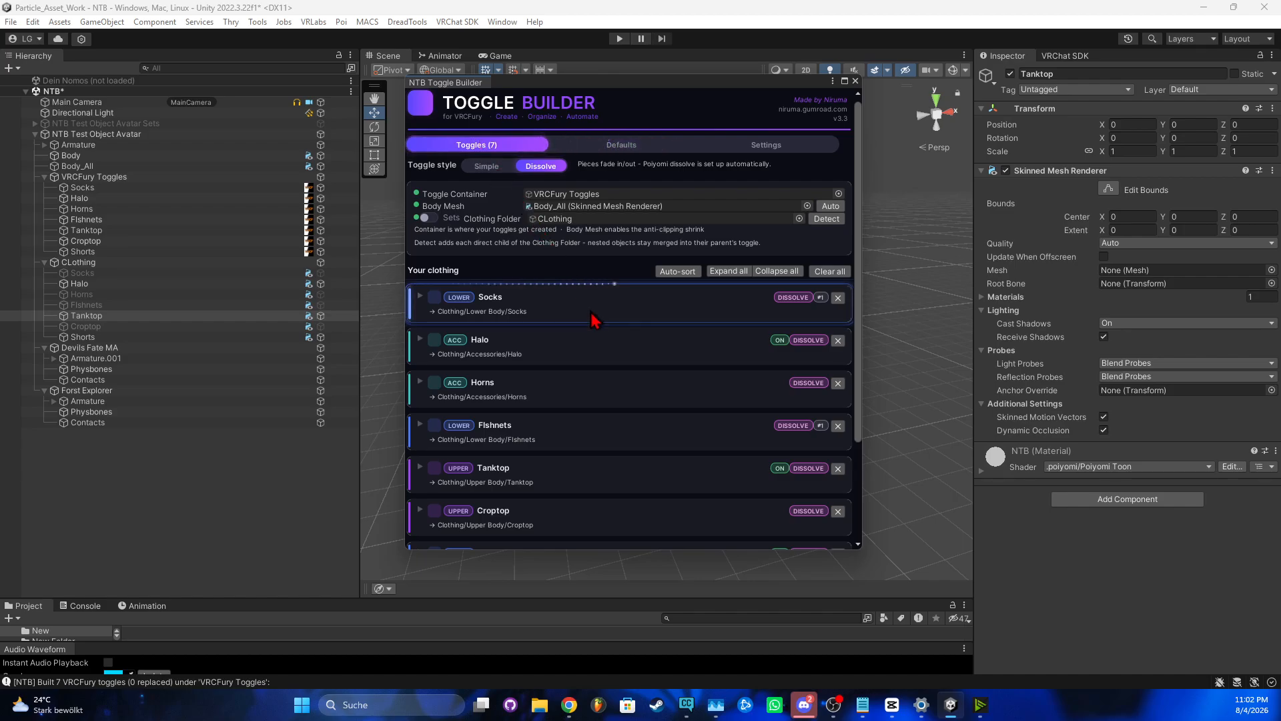
Build the 7 dissolve toggles, replacing the previous ones, and dismiss the Nice confirmation
scroll(592, 312, "down", 4)
scroll(597, 328, "up", 2)
scroll(596, 395, "down", 2)
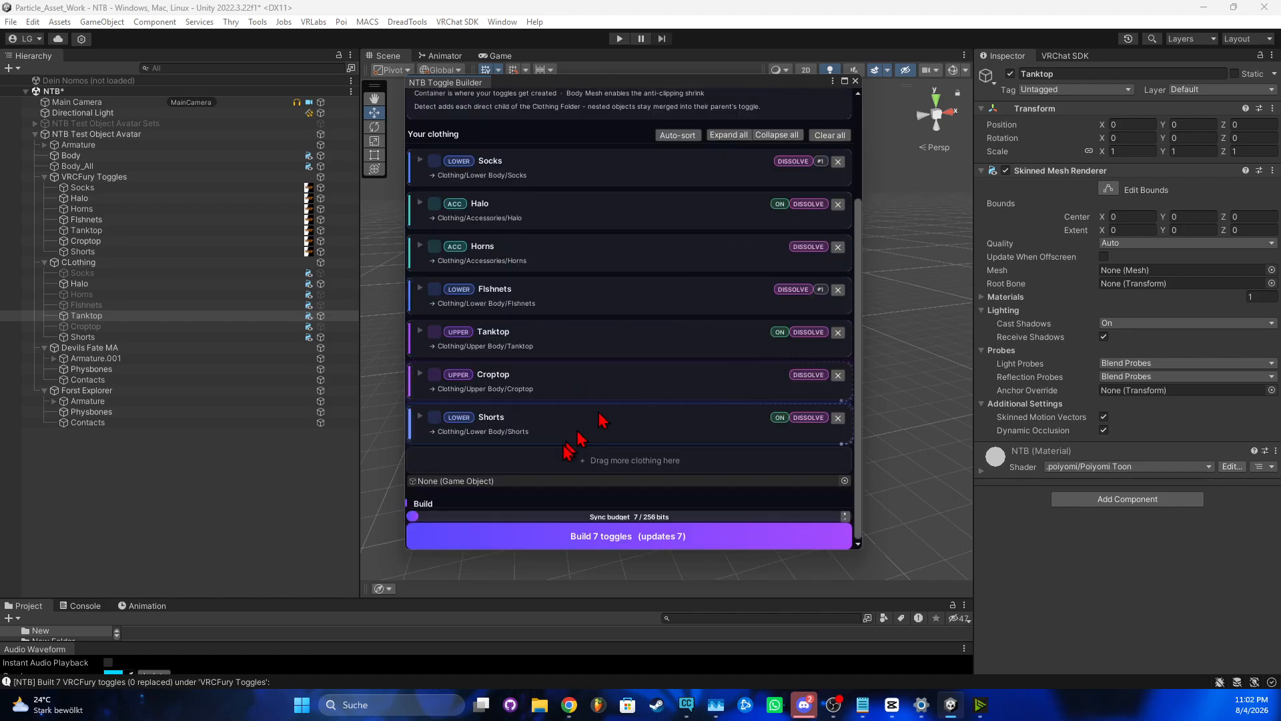
left_click(604, 542)
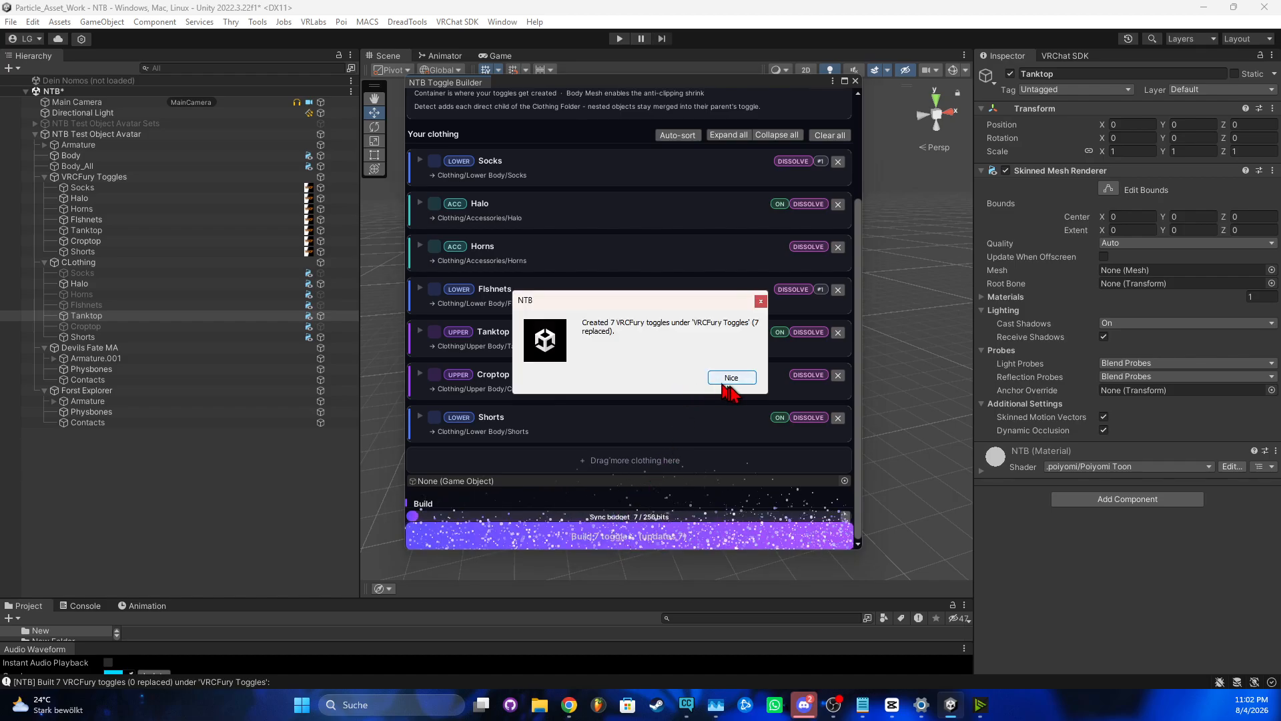
left_click(732, 378)
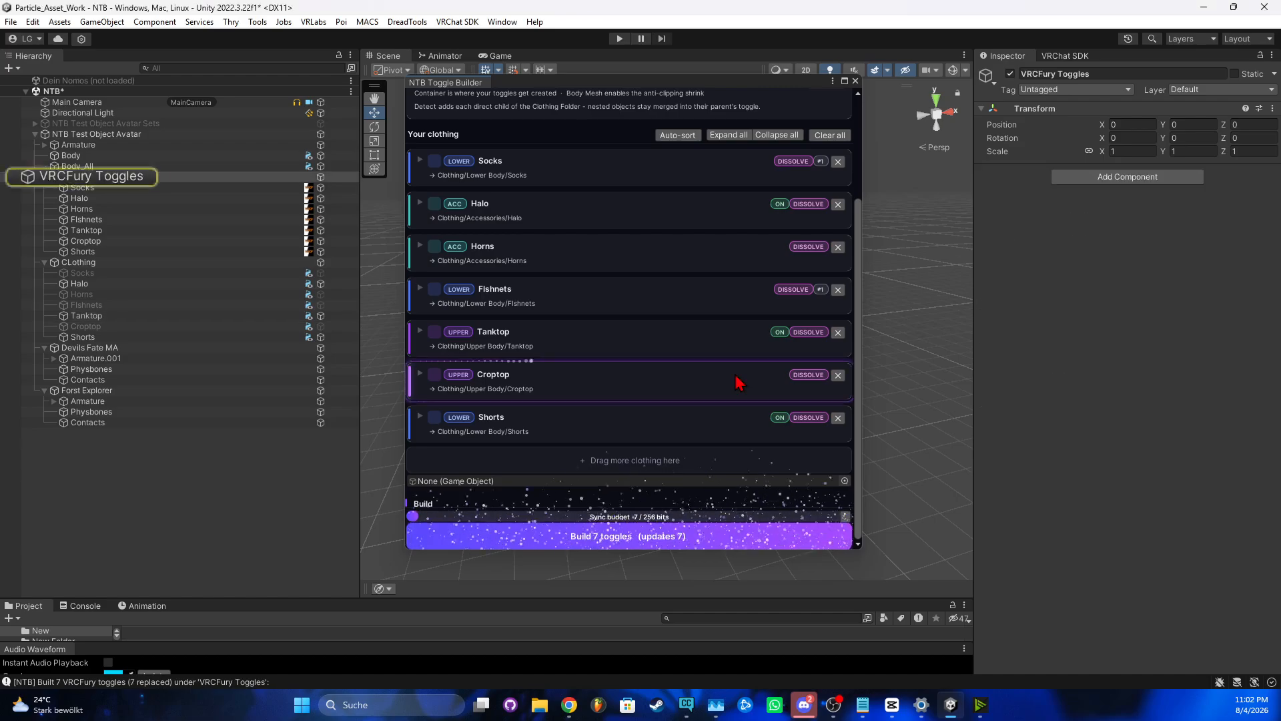
Check the Halo, Horns and Flshnets VRCFury Toggle components, then select NTB Test Object Avatar
left_click(103, 198)
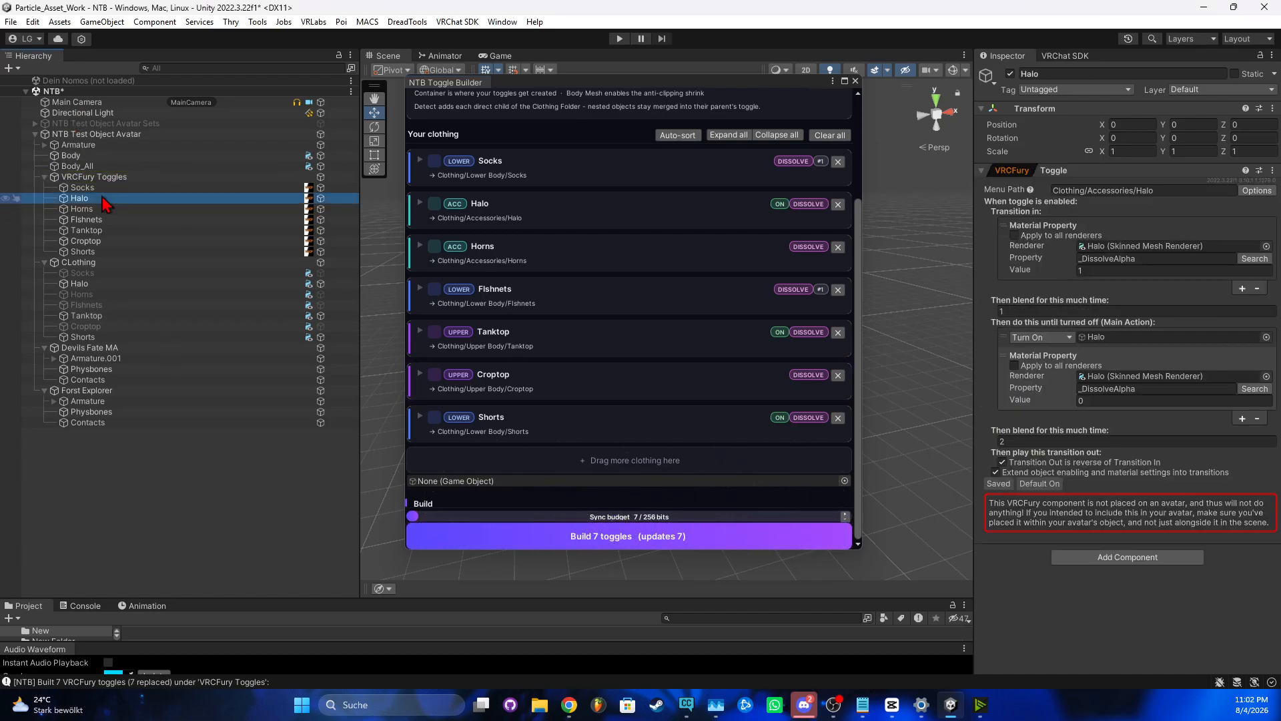
left_click(100, 209)
left_click(101, 218)
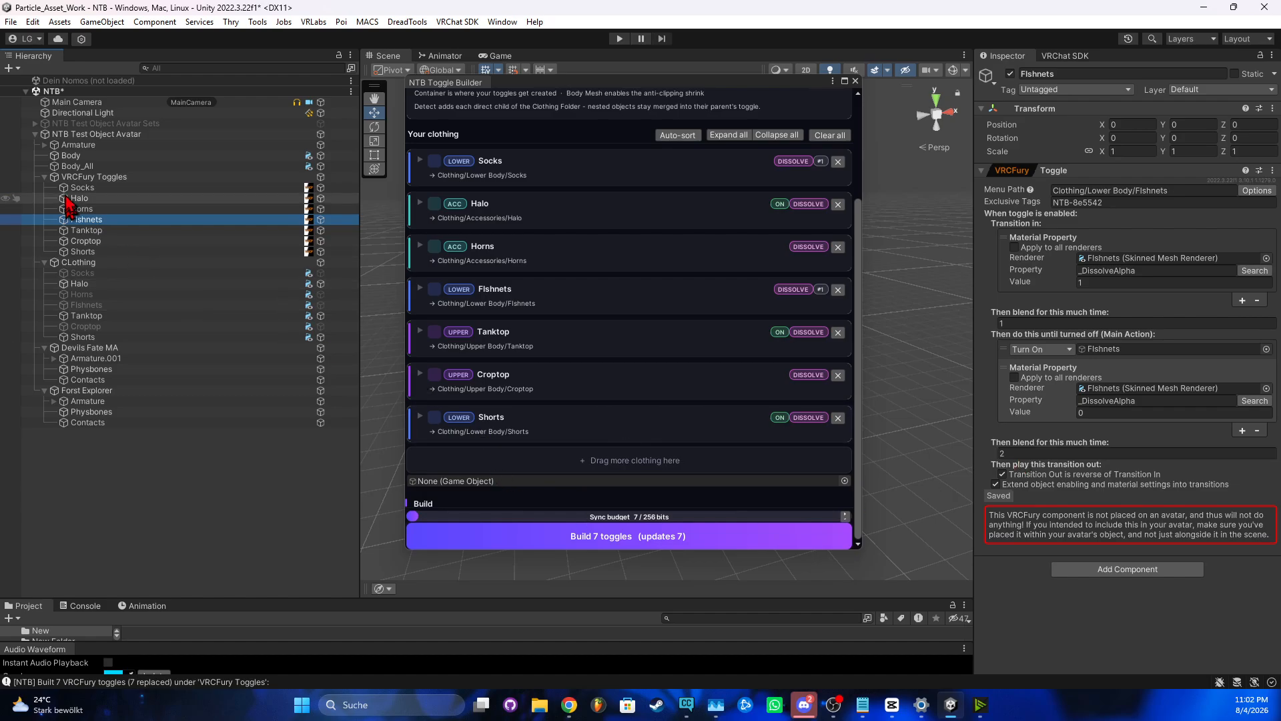
left_click(171, 134)
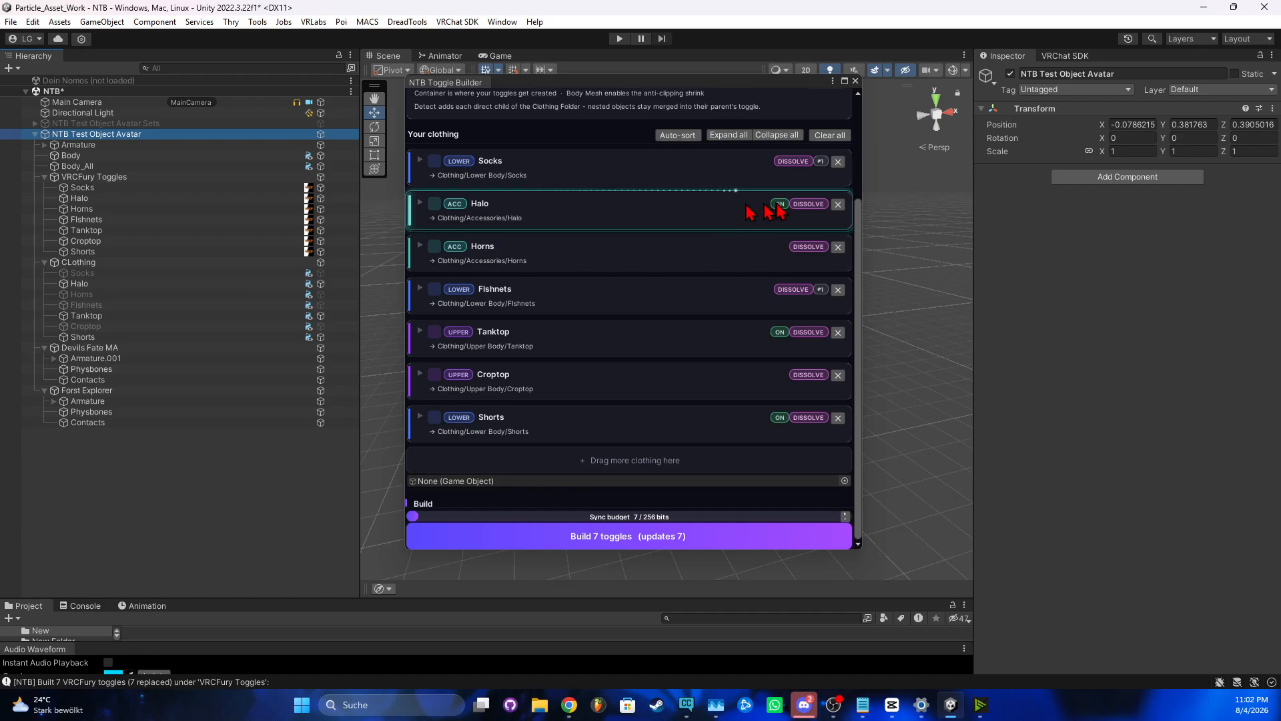
Delete NTB Test Object Avatar and clear the Toggle Builder's list and all fields
key("Delete")
scroll(791, 238, "up", 4)
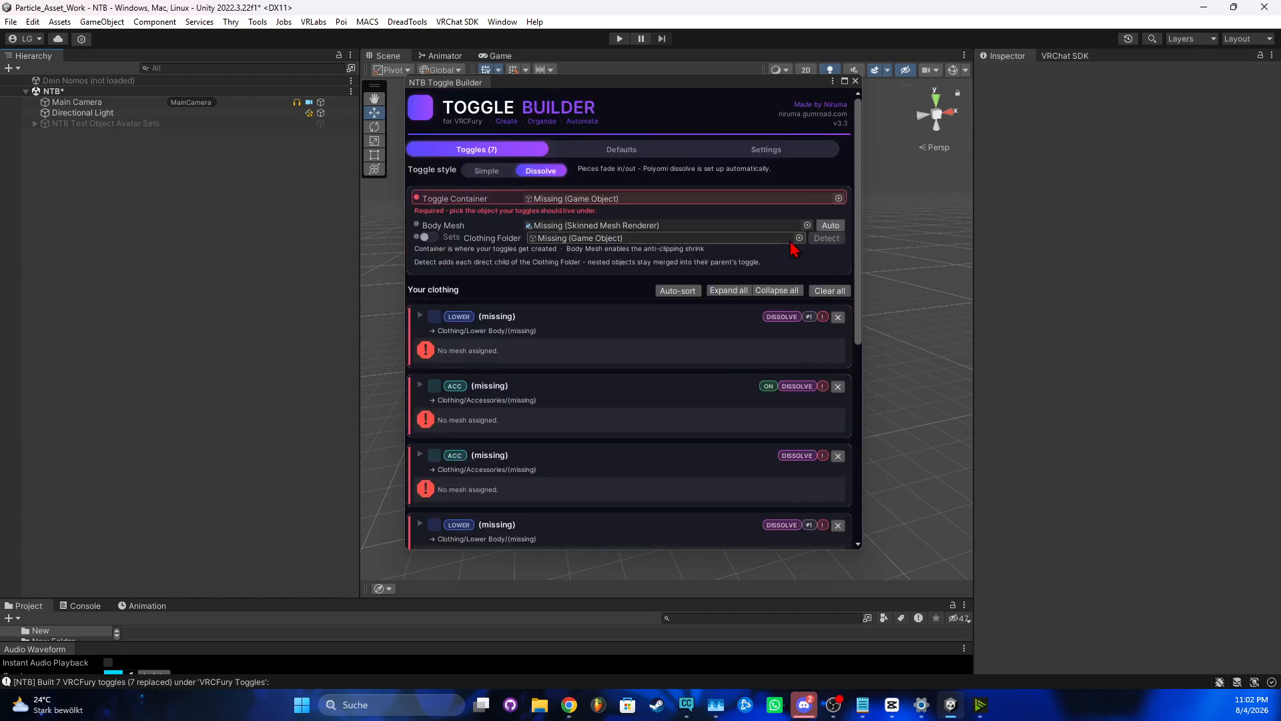
left_click(834, 294)
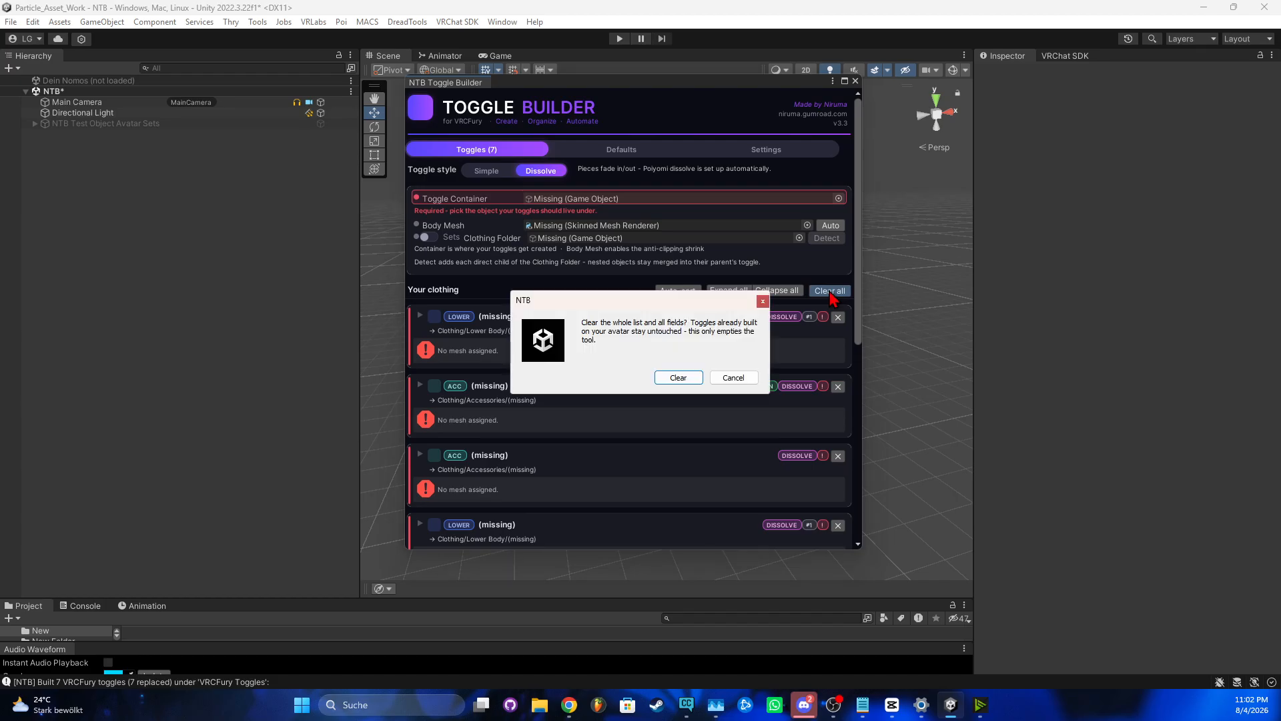
left_click(681, 377)
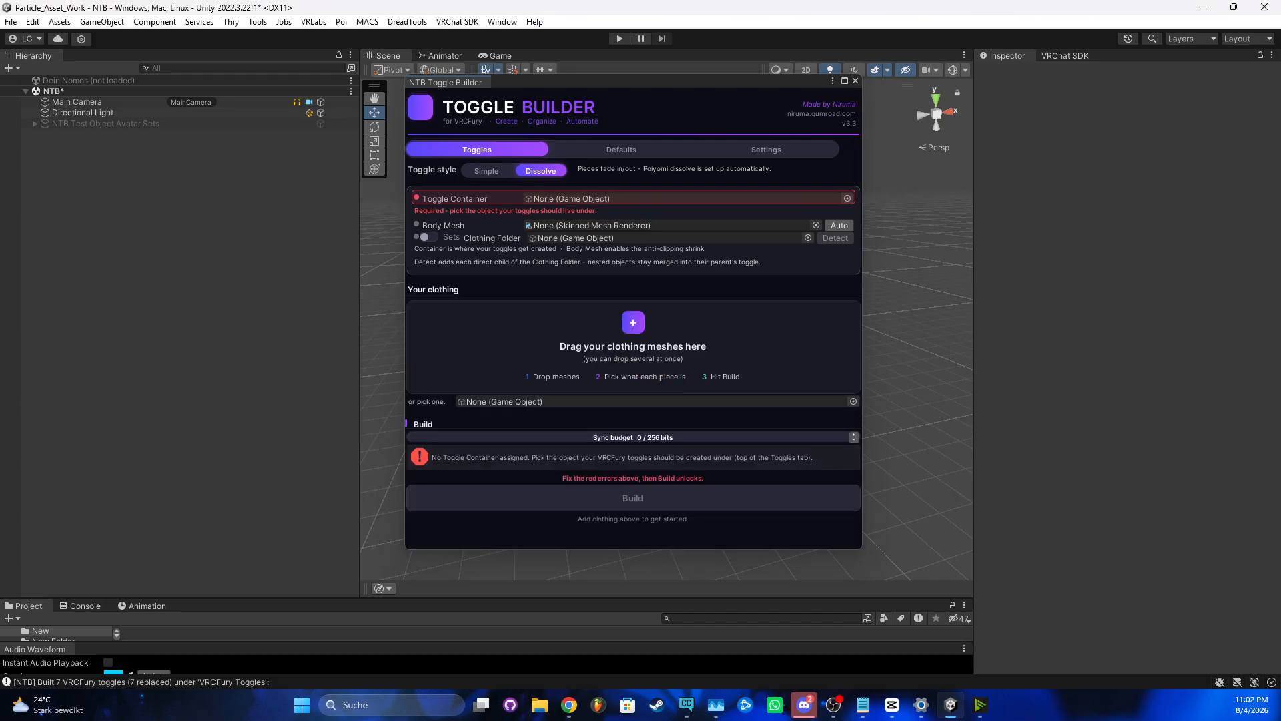
Move Forst Explorer and Devils Fate MA from NTB Test Object Avatar Sets into Clothing
left_click(94, 123)
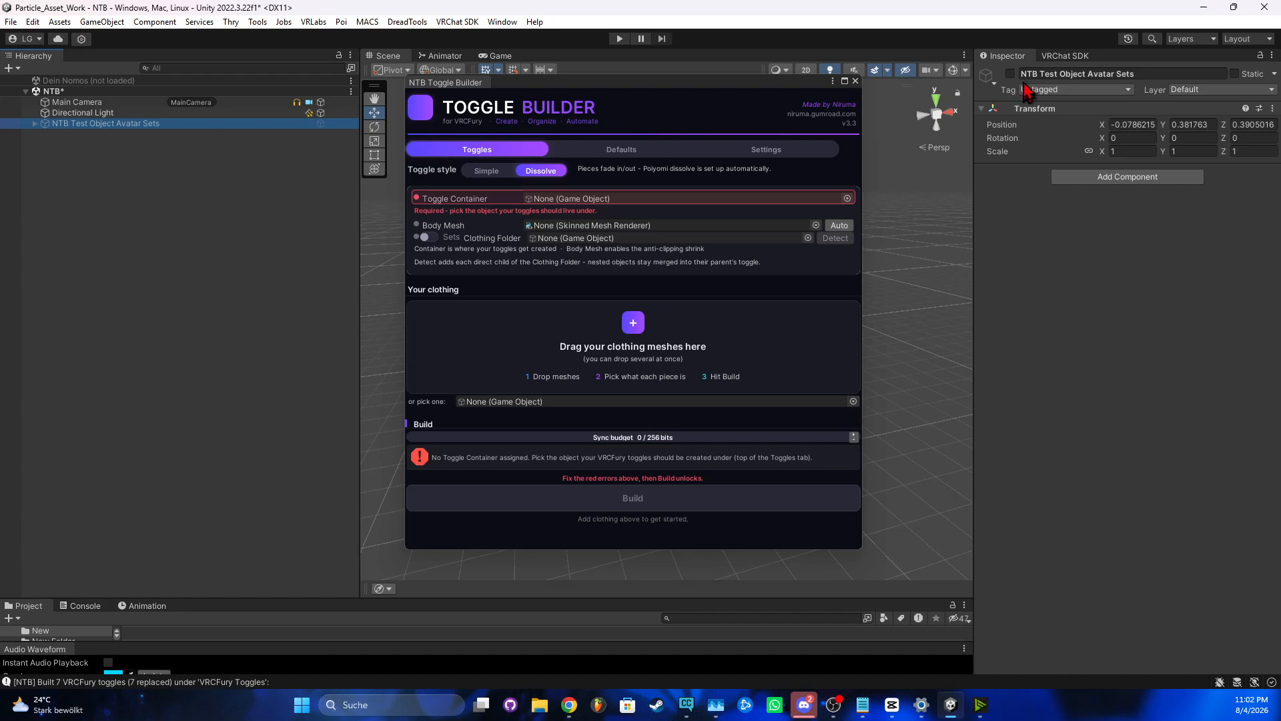
left_click(35, 124)
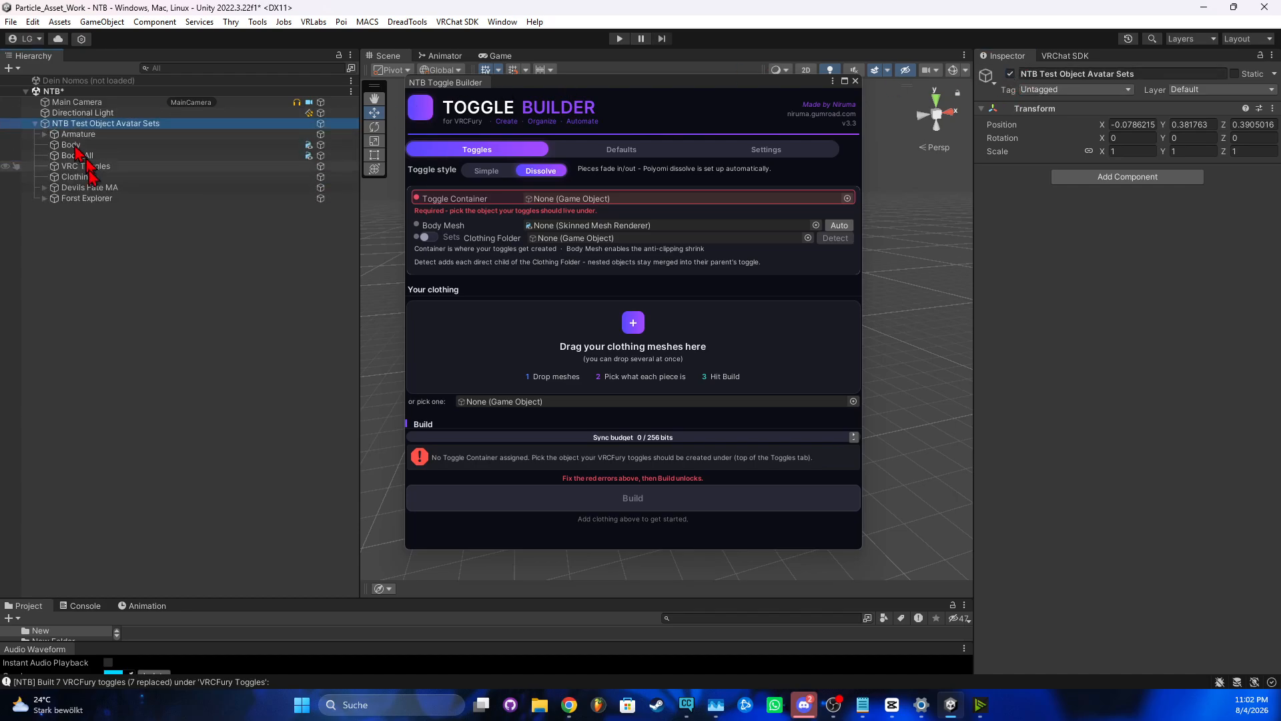
left_click(85, 198)
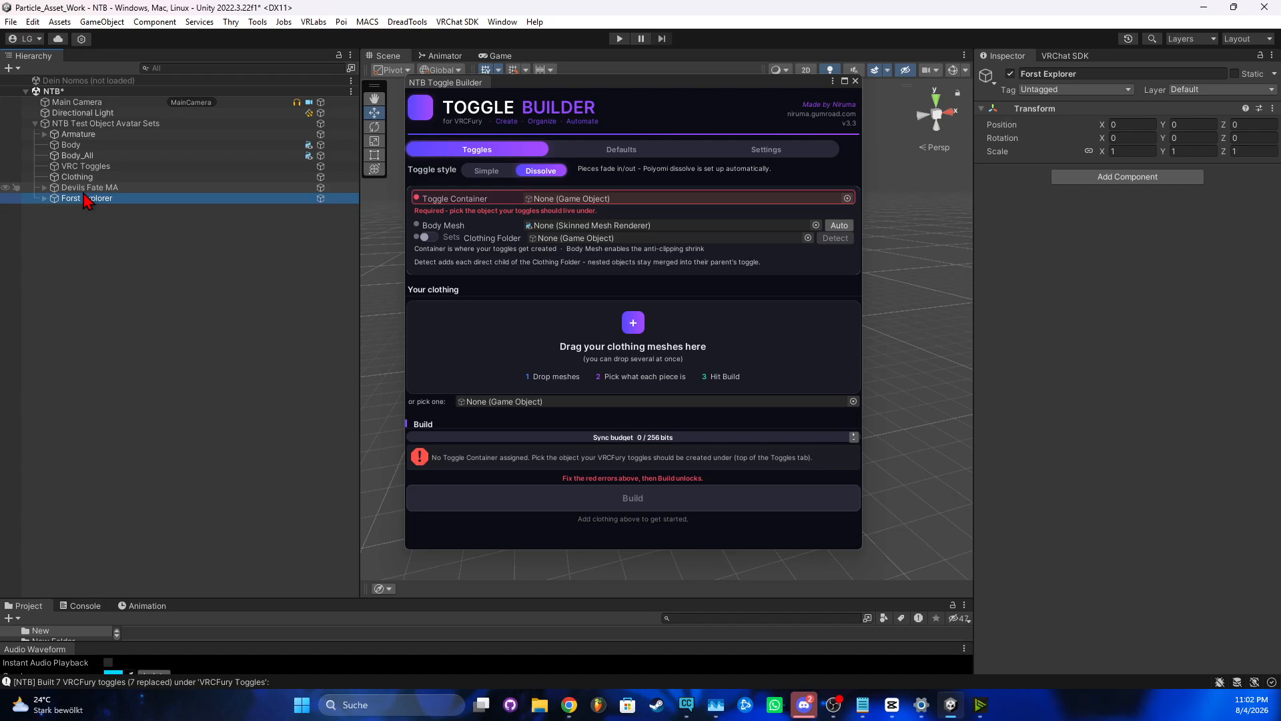
left_click(87, 188, "ctrl")
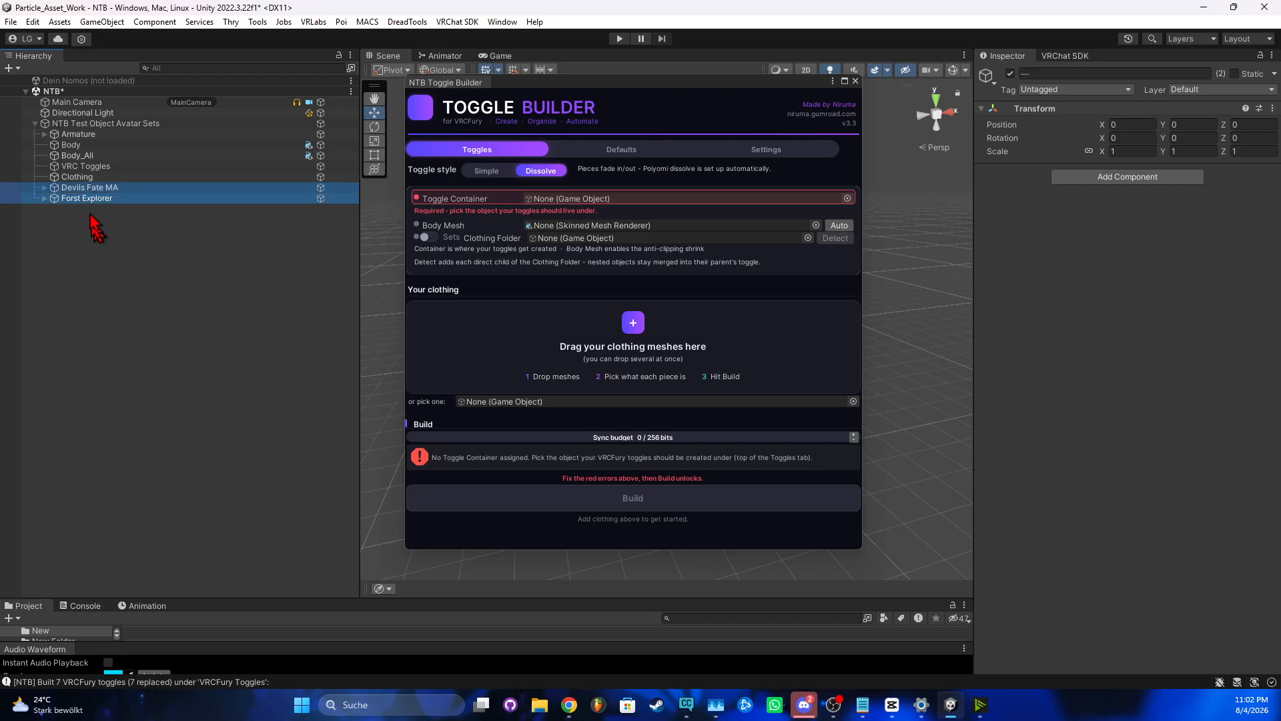
left_click_drag(101, 180, 98, 177)
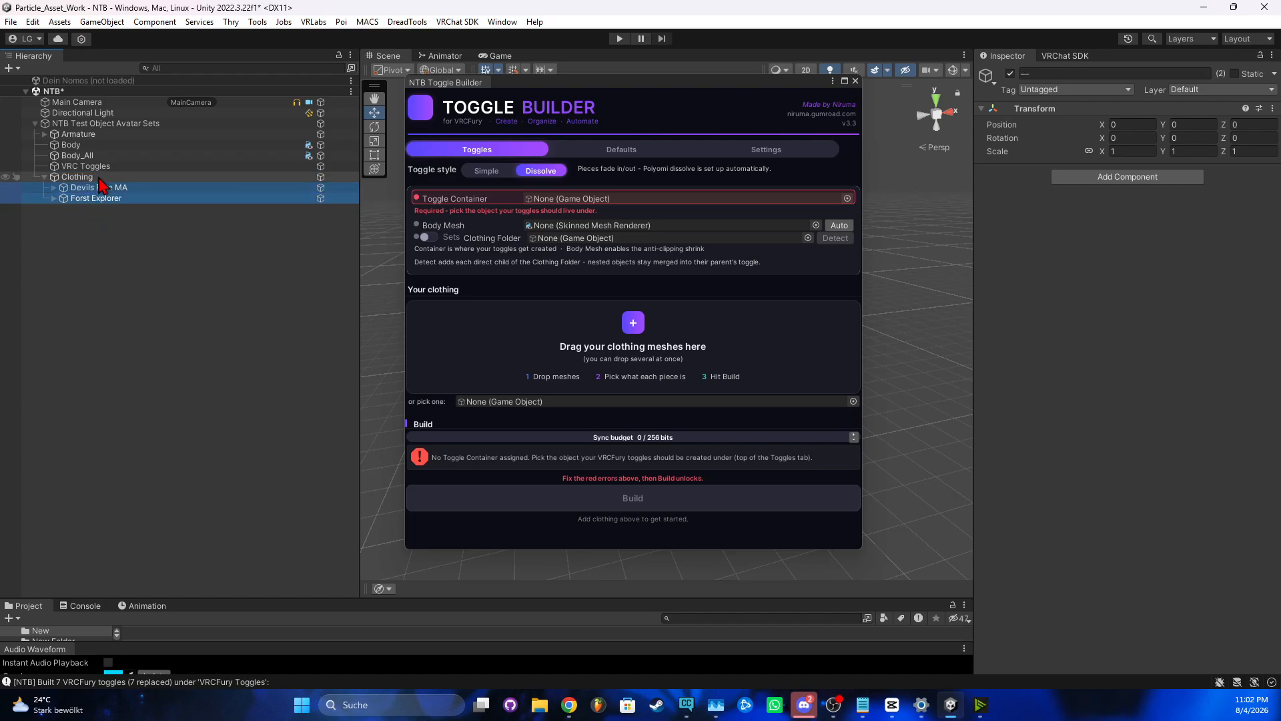
left_click(97, 178)
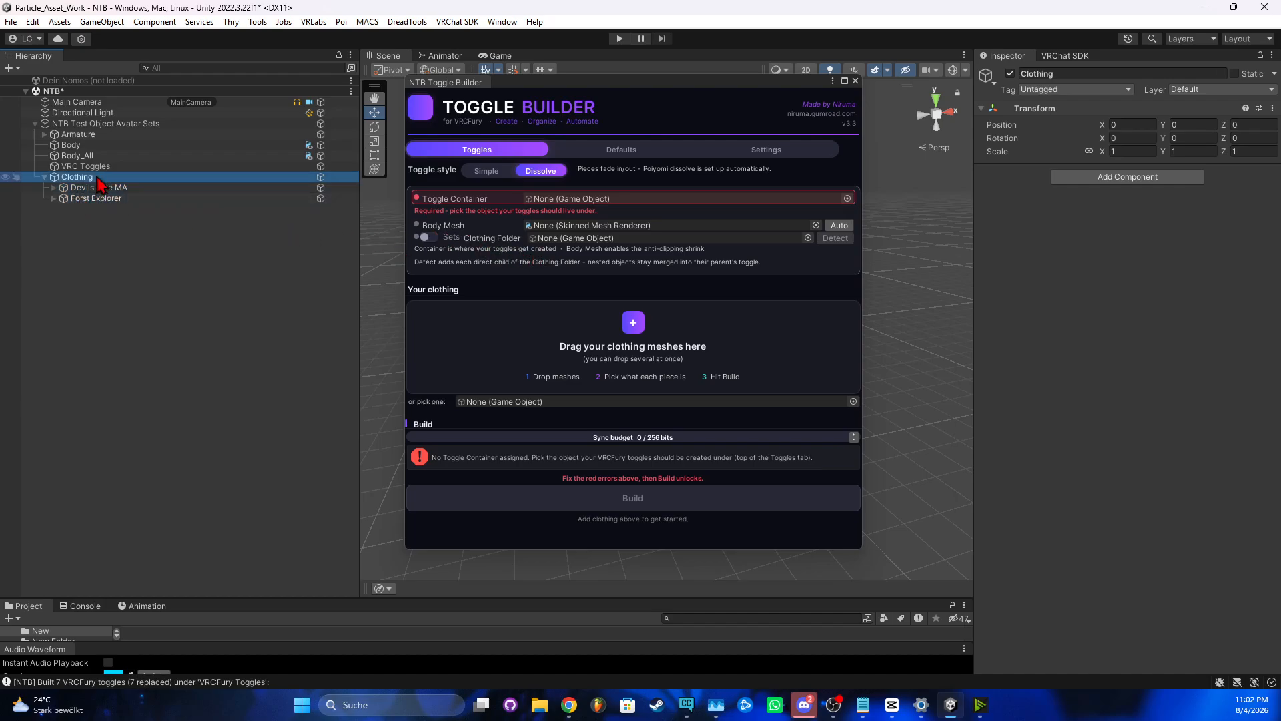
Enable Sets mode and add Devils Fate MA and Forst Explorer as clothing sets
left_click(427, 238)
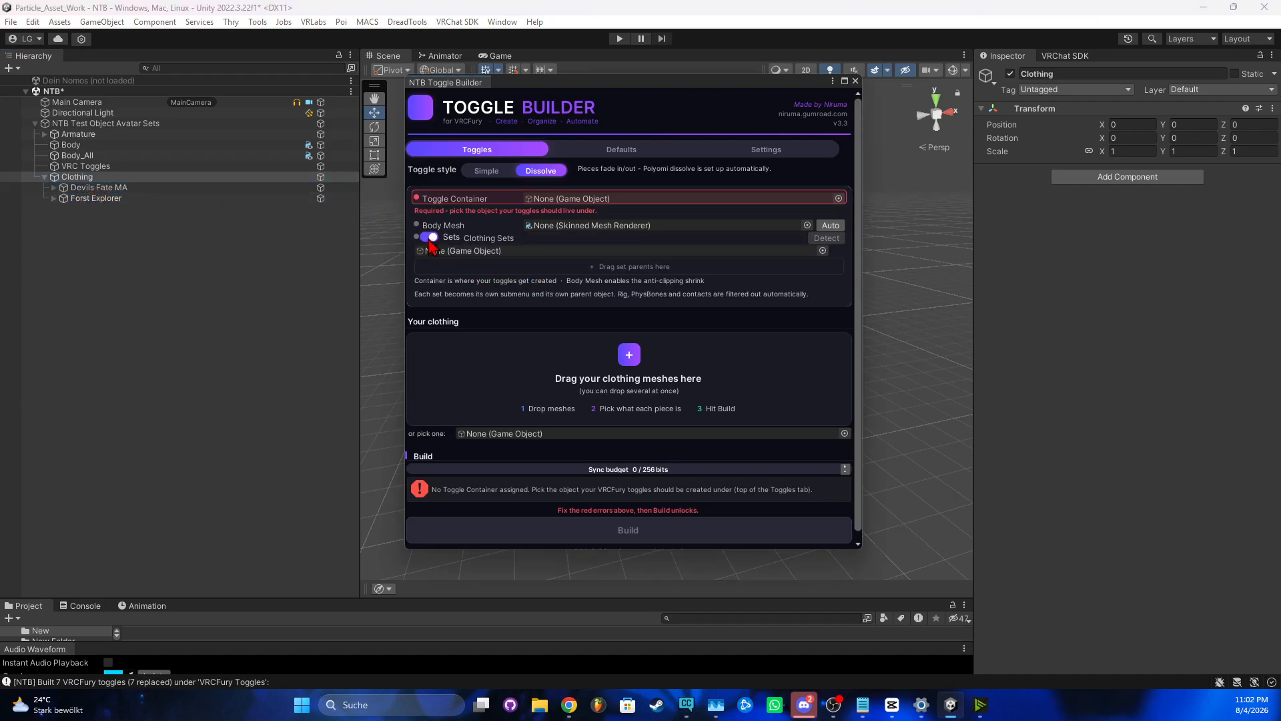
left_click_drag(70, 189, 467, 265)
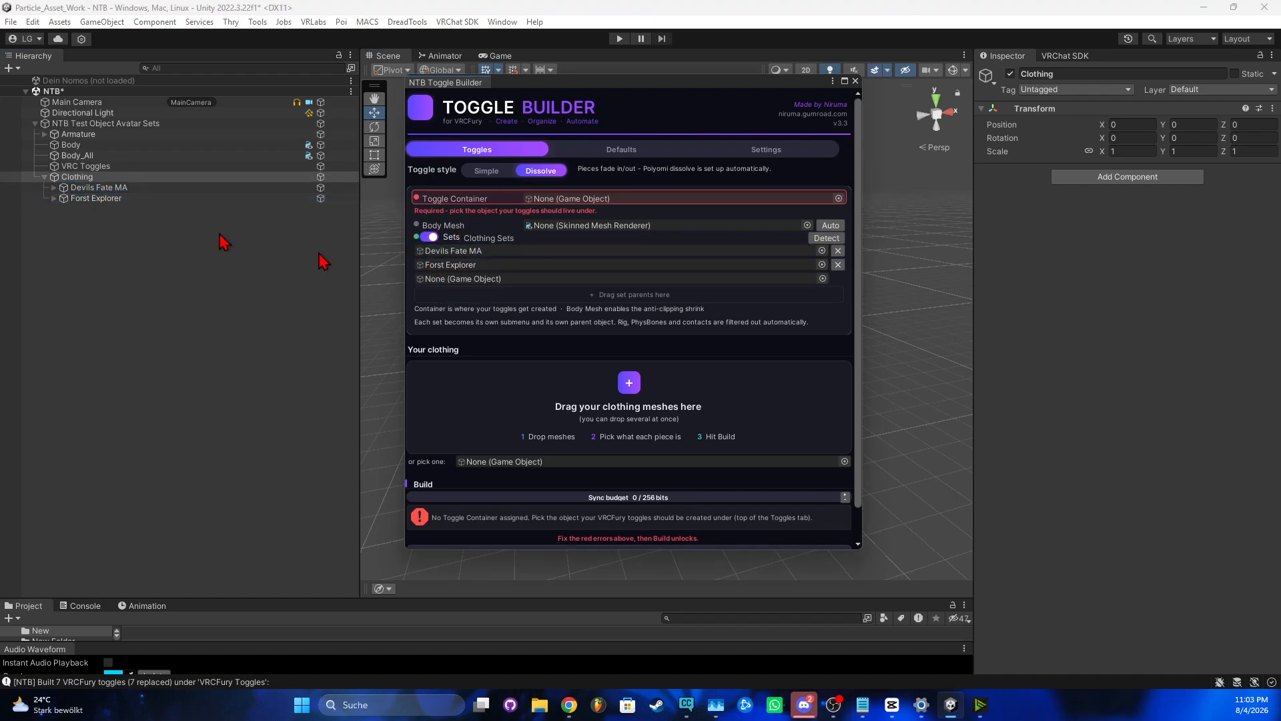
left_click(54, 198)
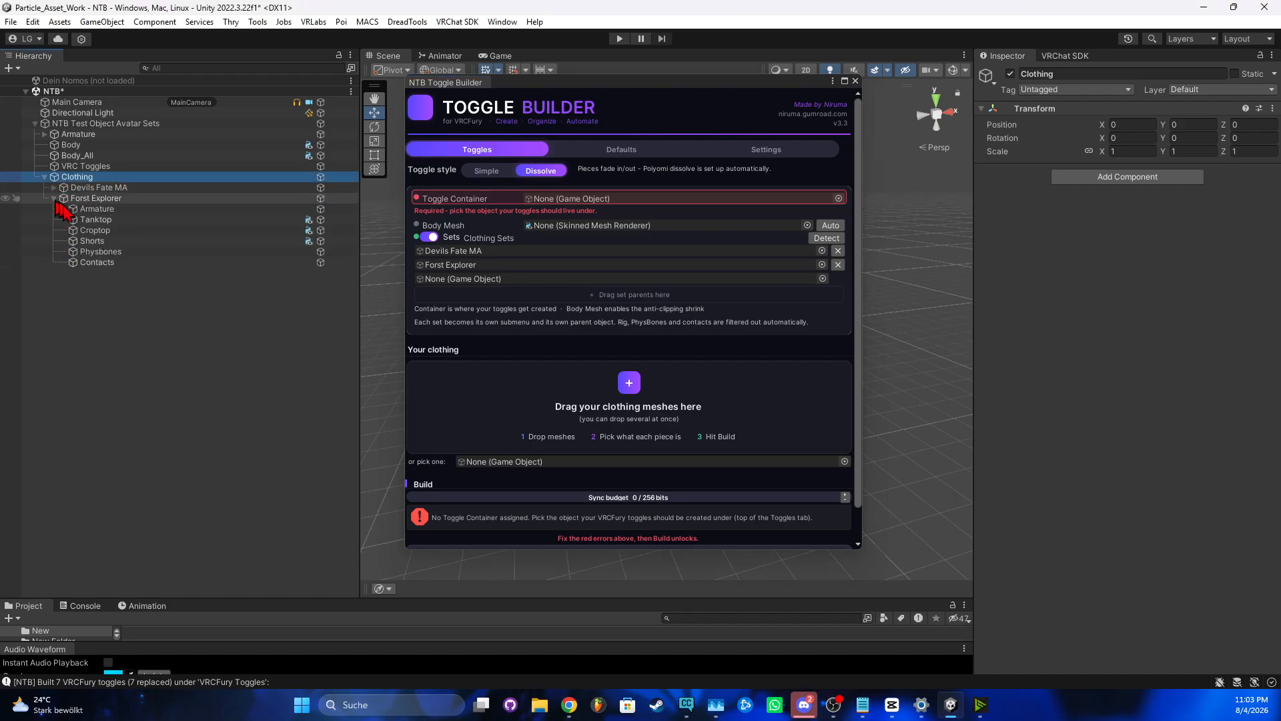
left_click_drag(91, 241, 109, 285)
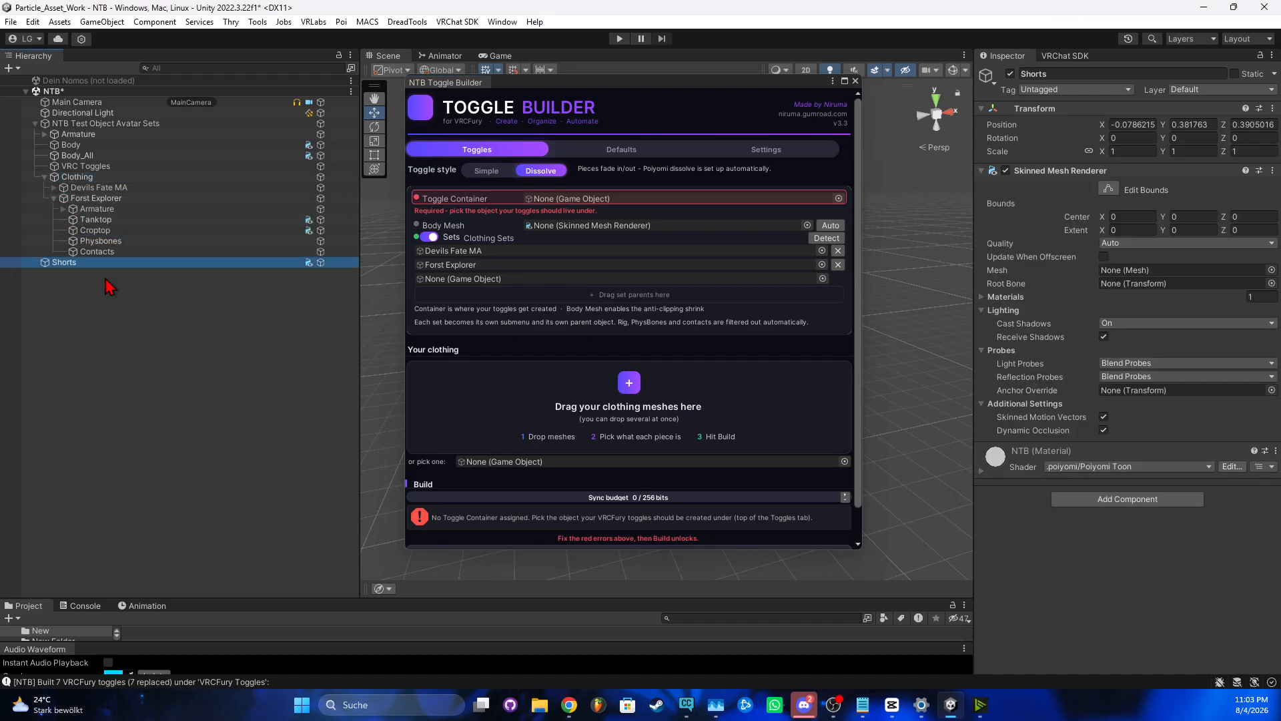
key("ctrl+z")
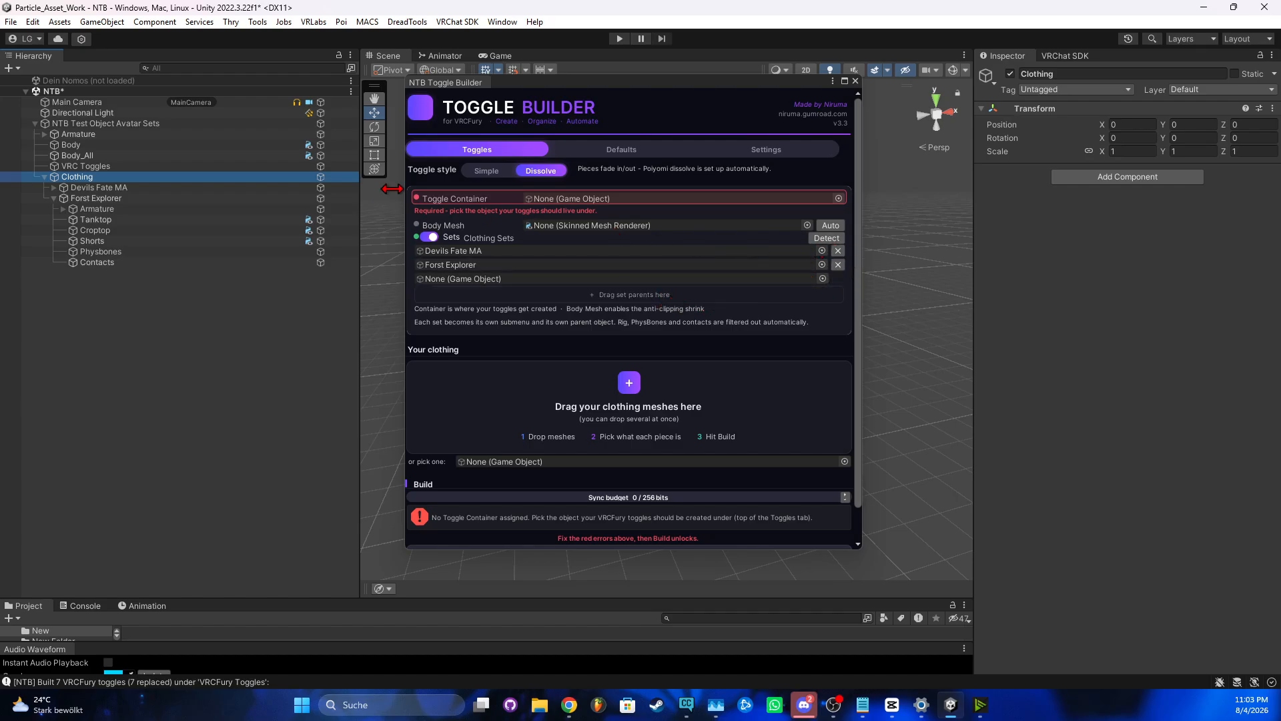
Set VRC Toggles as toggle container, auto-fill Body_All as body mesh, and detect 7 pieces
left_click_drag(104, 167, 543, 199)
left_click(732, 377)
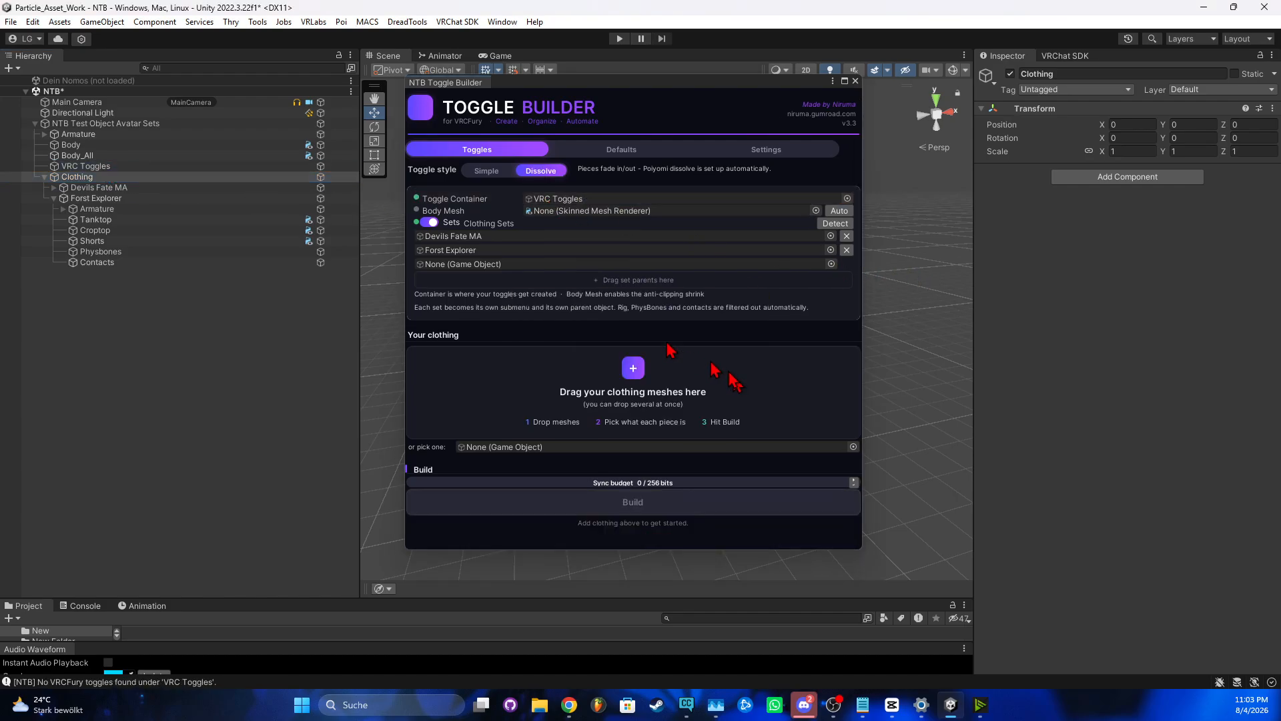
left_click(838, 210)
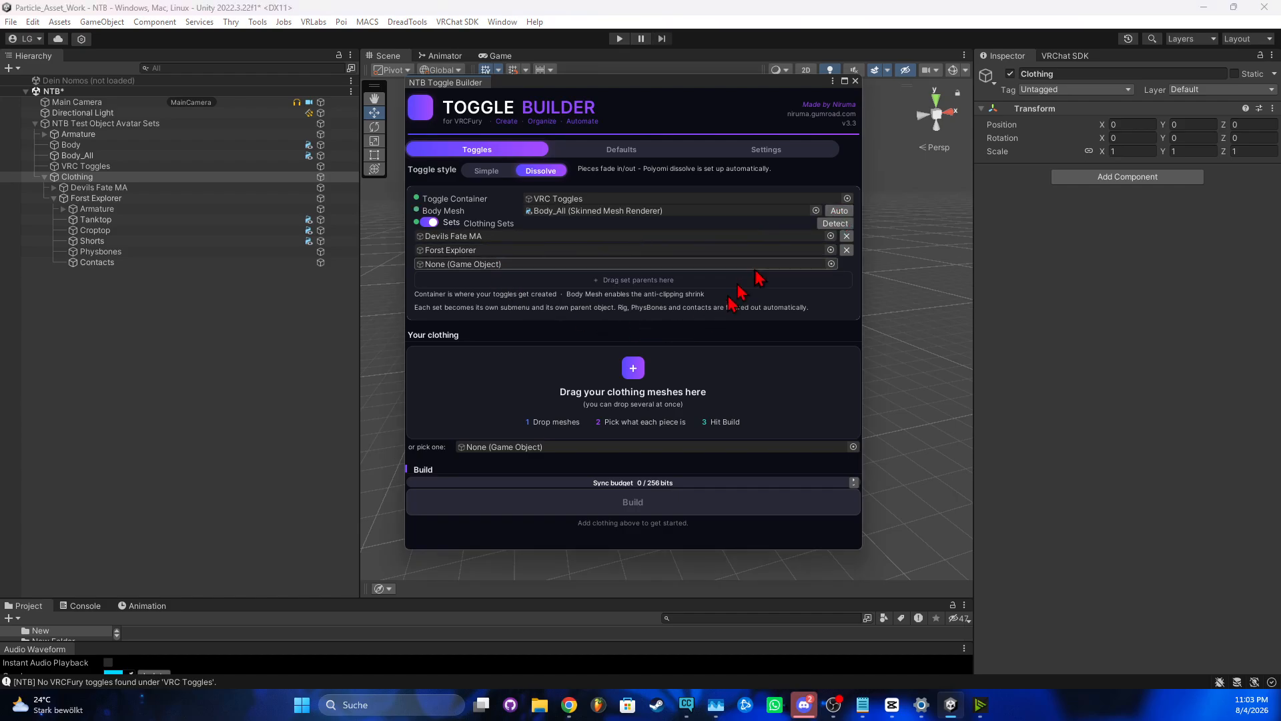
left_click(842, 225)
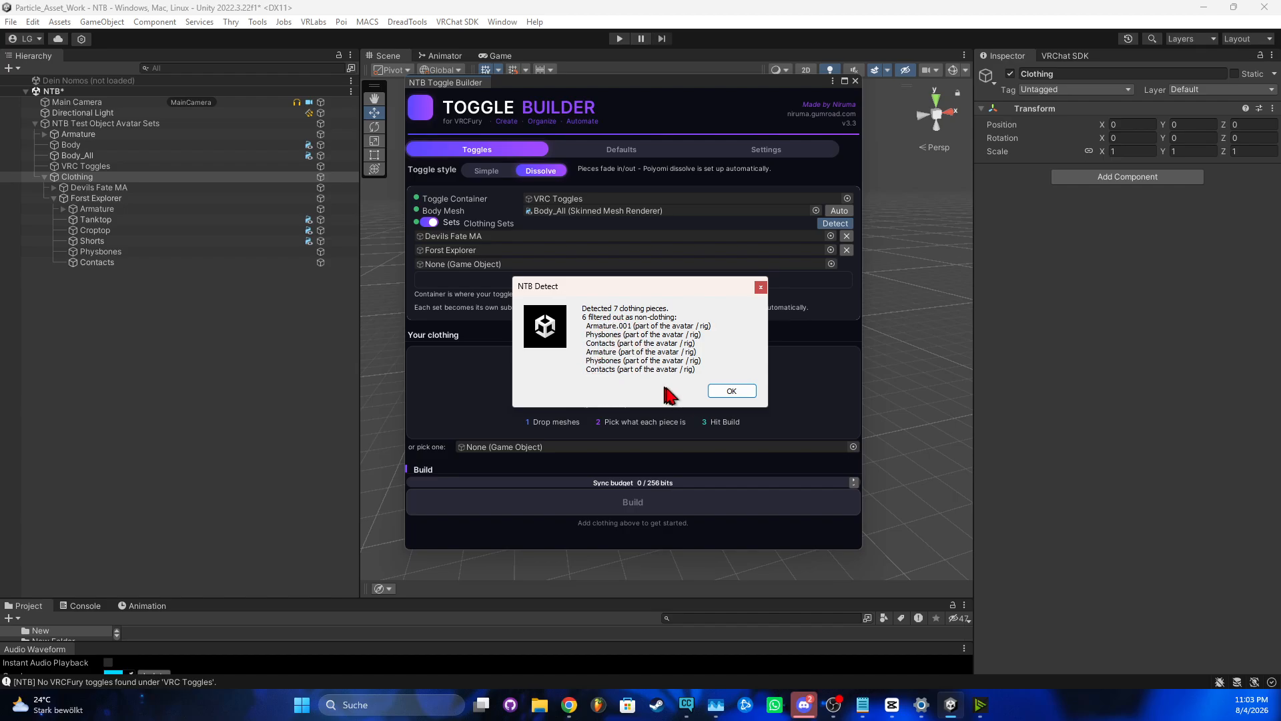
left_click(730, 393)
Build all 7 dissolve toggles from the two clothing sets into VRC Toggles
scroll(614, 397, "down", 5)
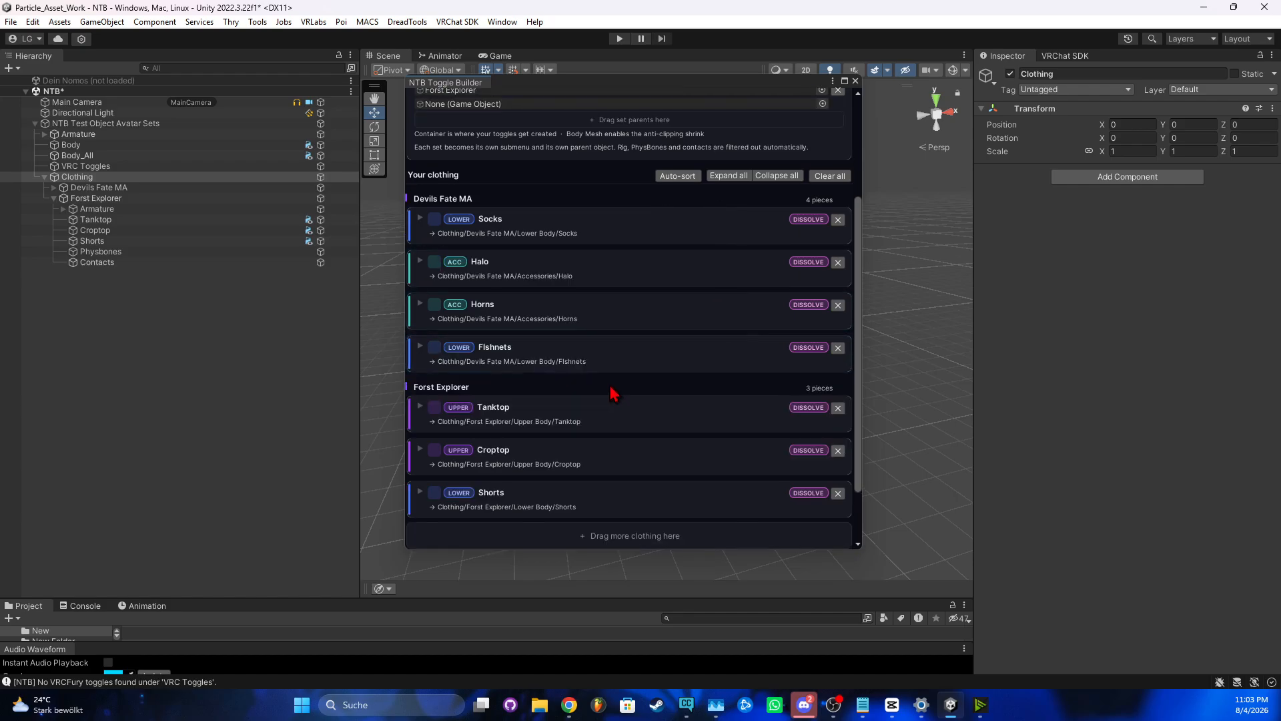
left_click_drag(534, 399, 492, 203)
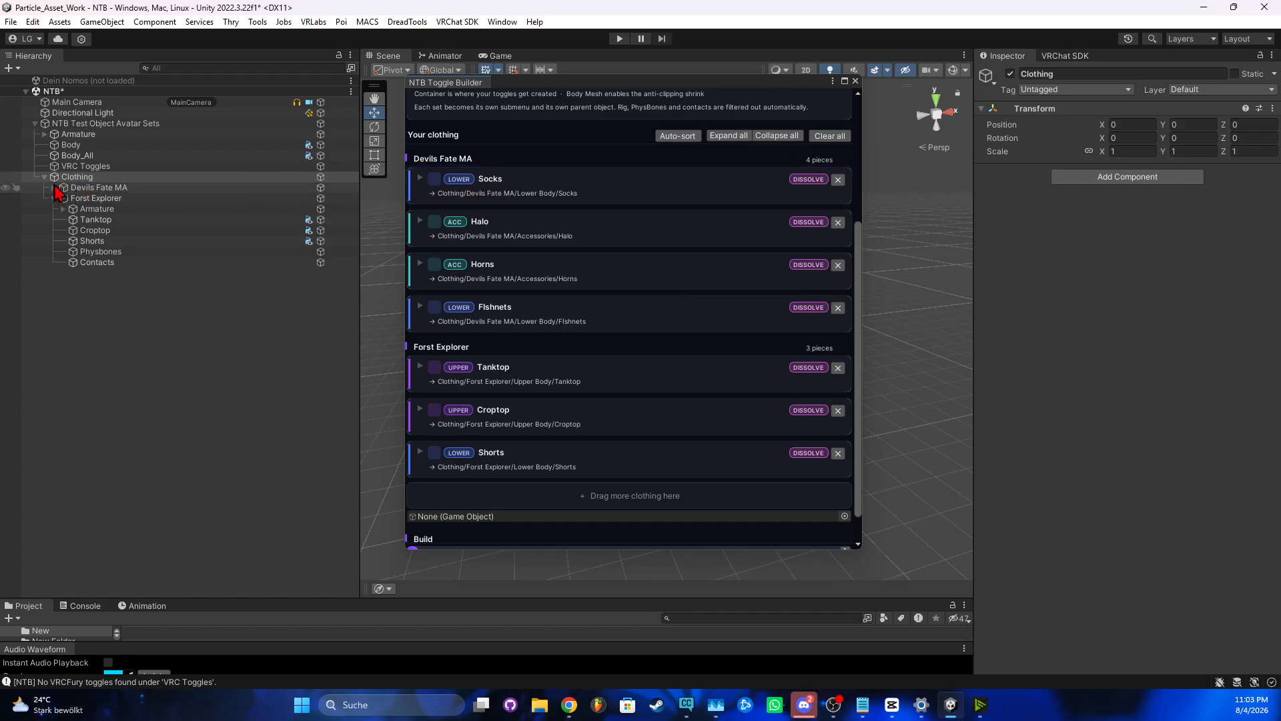
left_click(54, 188)
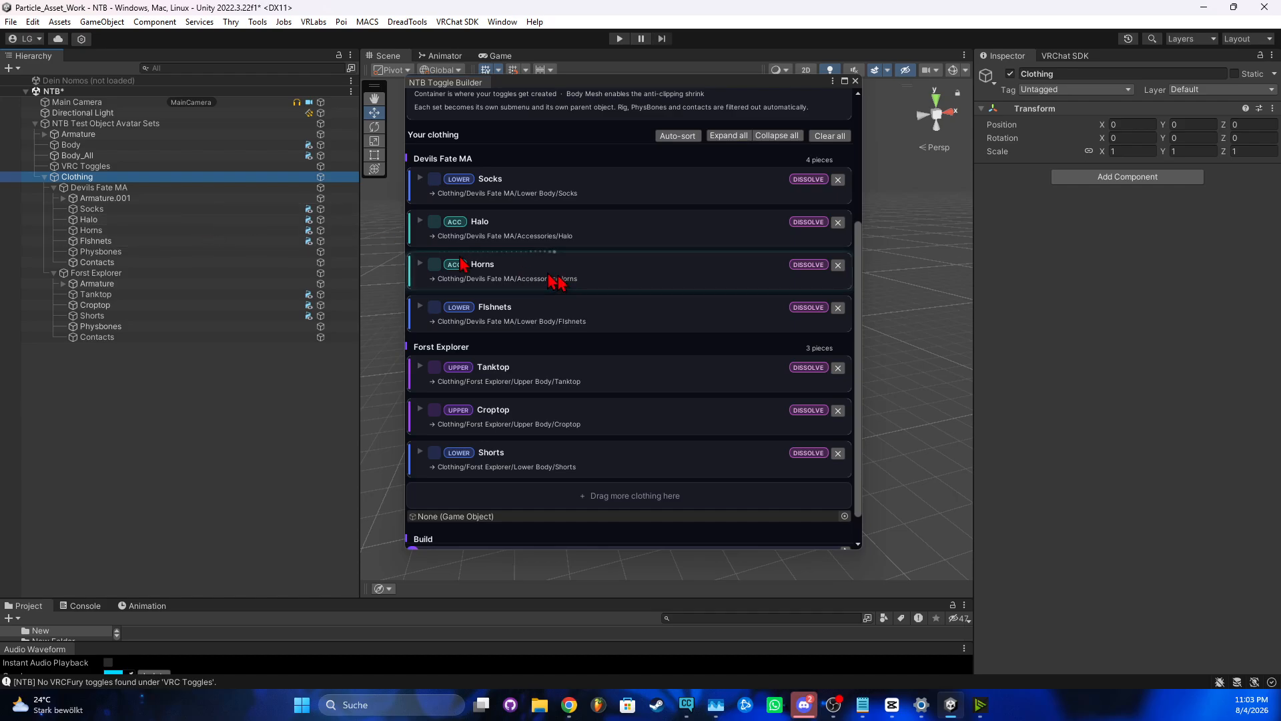
scroll(627, 384, "down", 2)
scroll(660, 404, "up", 10)
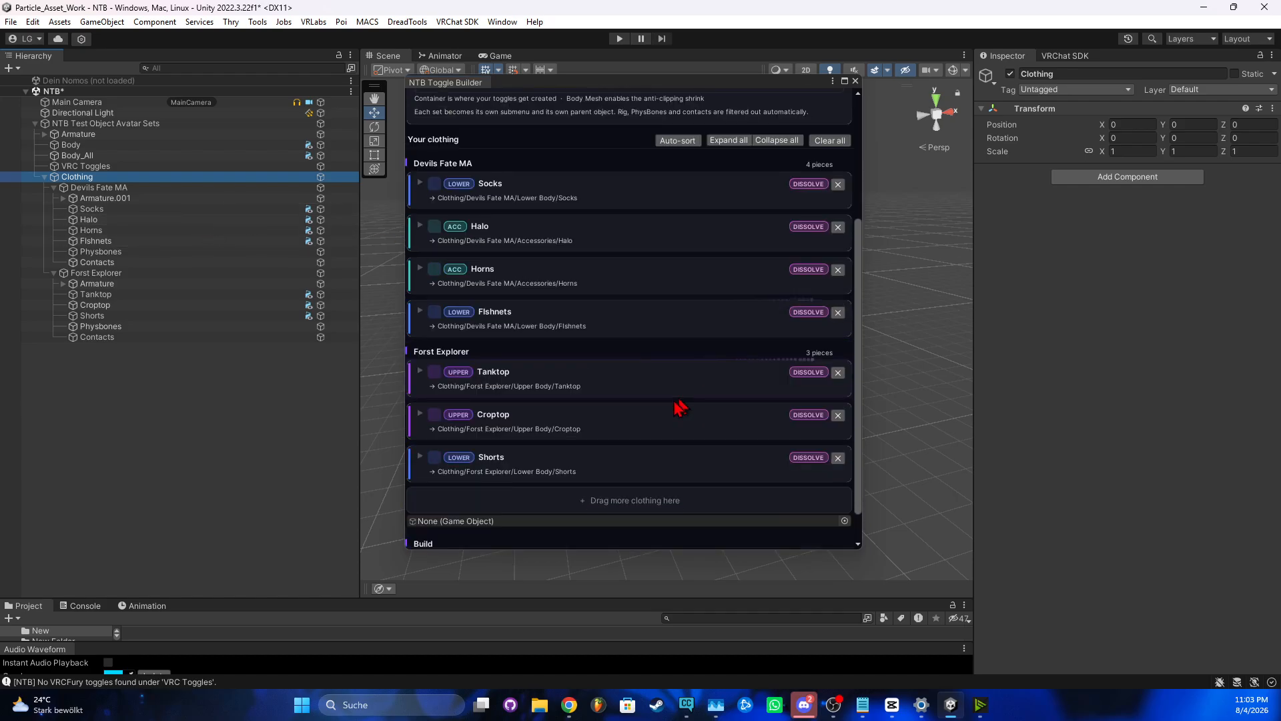
scroll(657, 407, "down", 10)
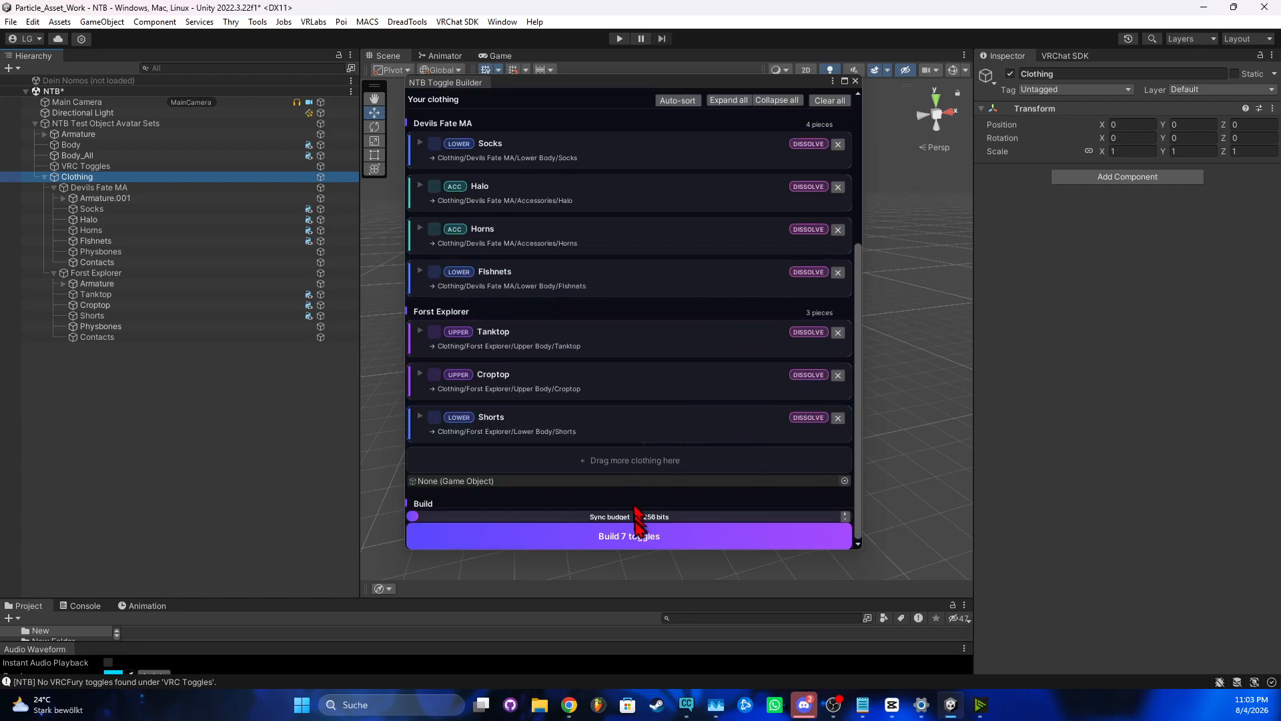
left_click(643, 536)
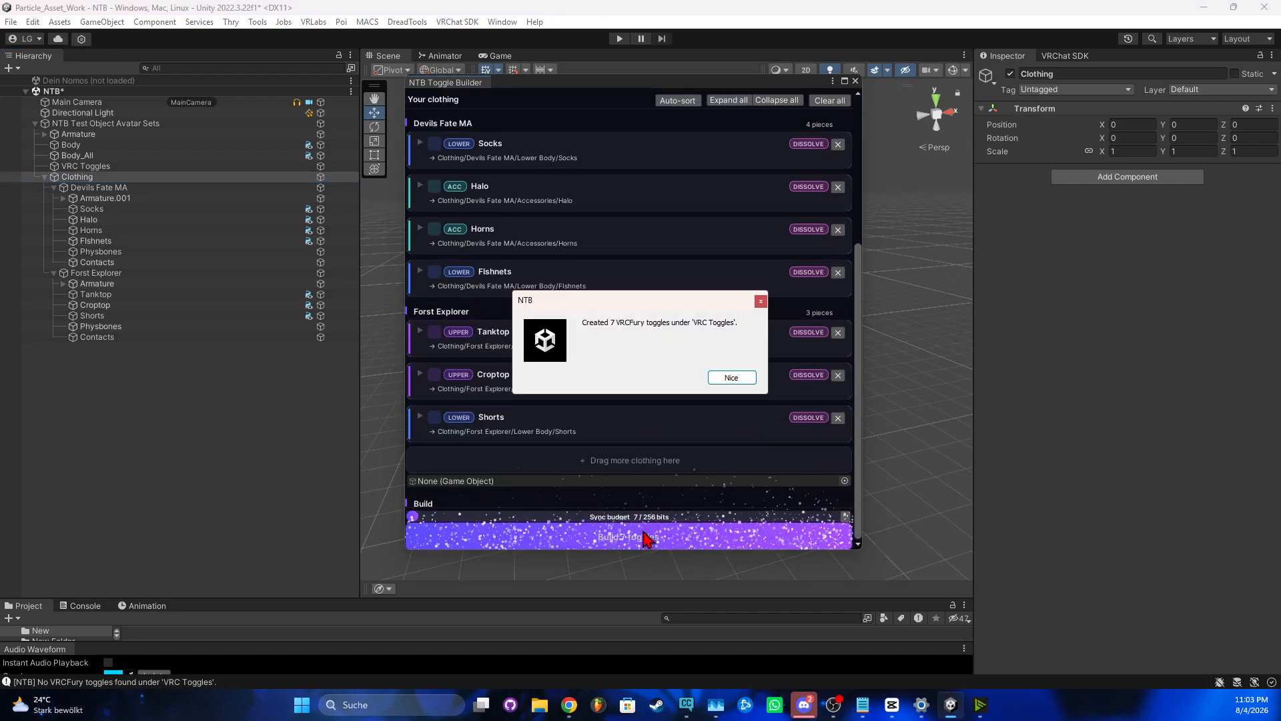
left_click(731, 377)
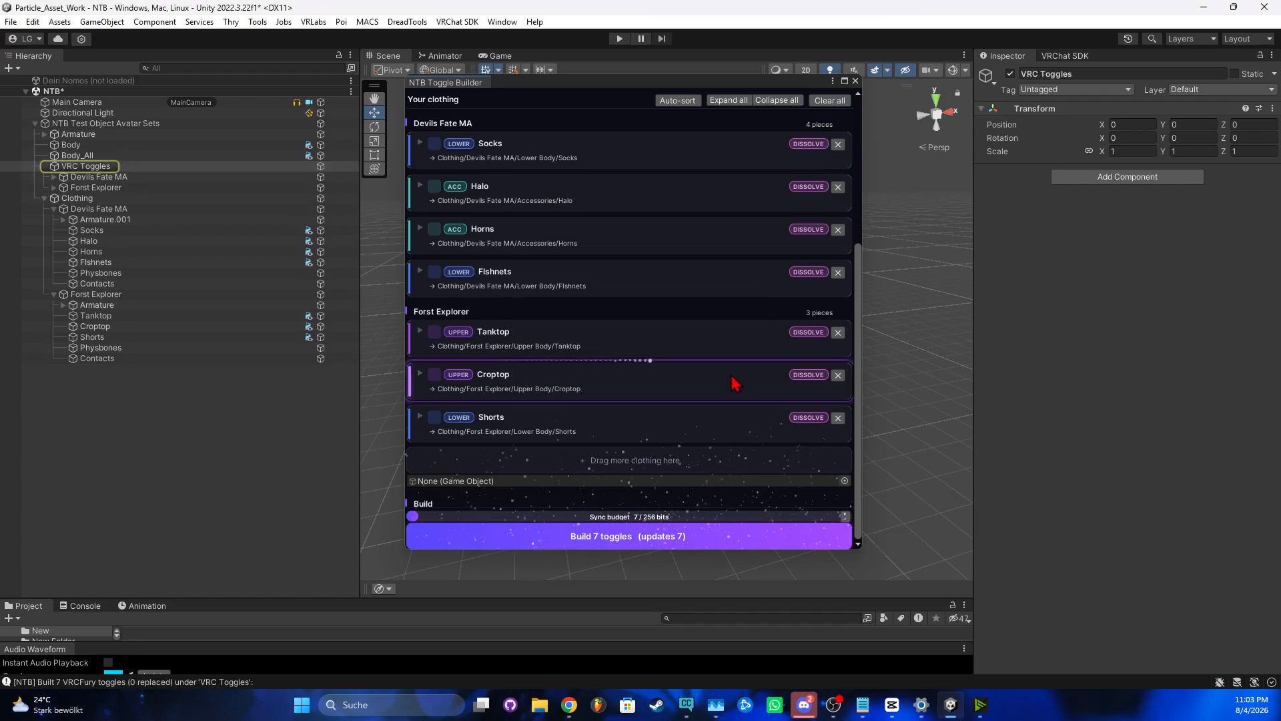
scroll(705, 390, "up", 3)
scroll(705, 391, "up", 2)
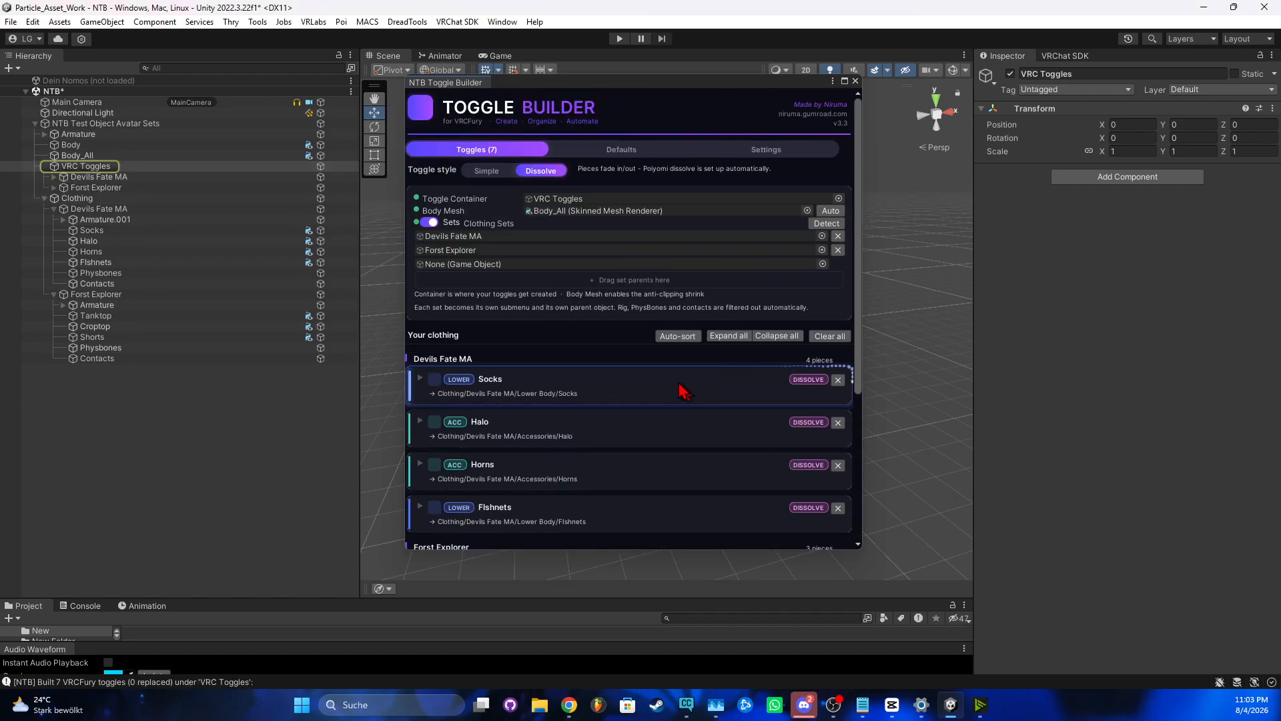
Close and reopen NTB Toggle Builder from Tools > Niruma, moving its window to the right
left_click(854, 80)
left_click(258, 21)
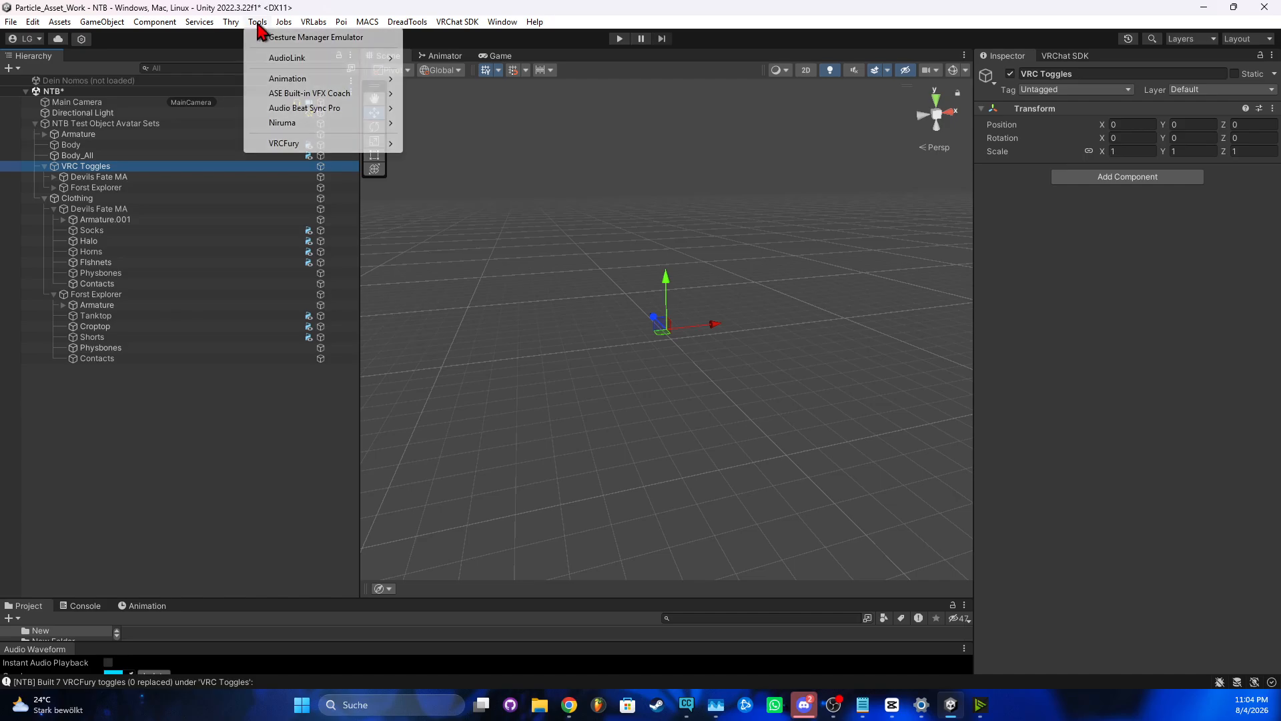
mouse_move(294, 124)
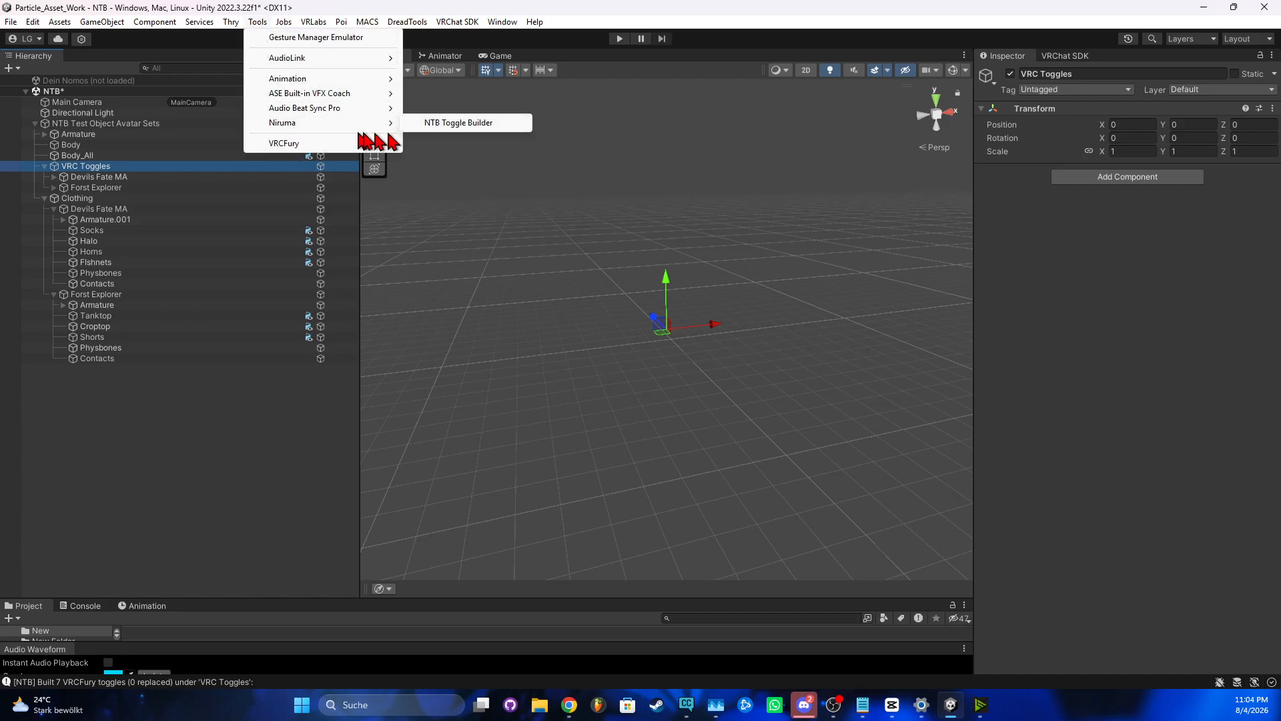
left_click(471, 124)
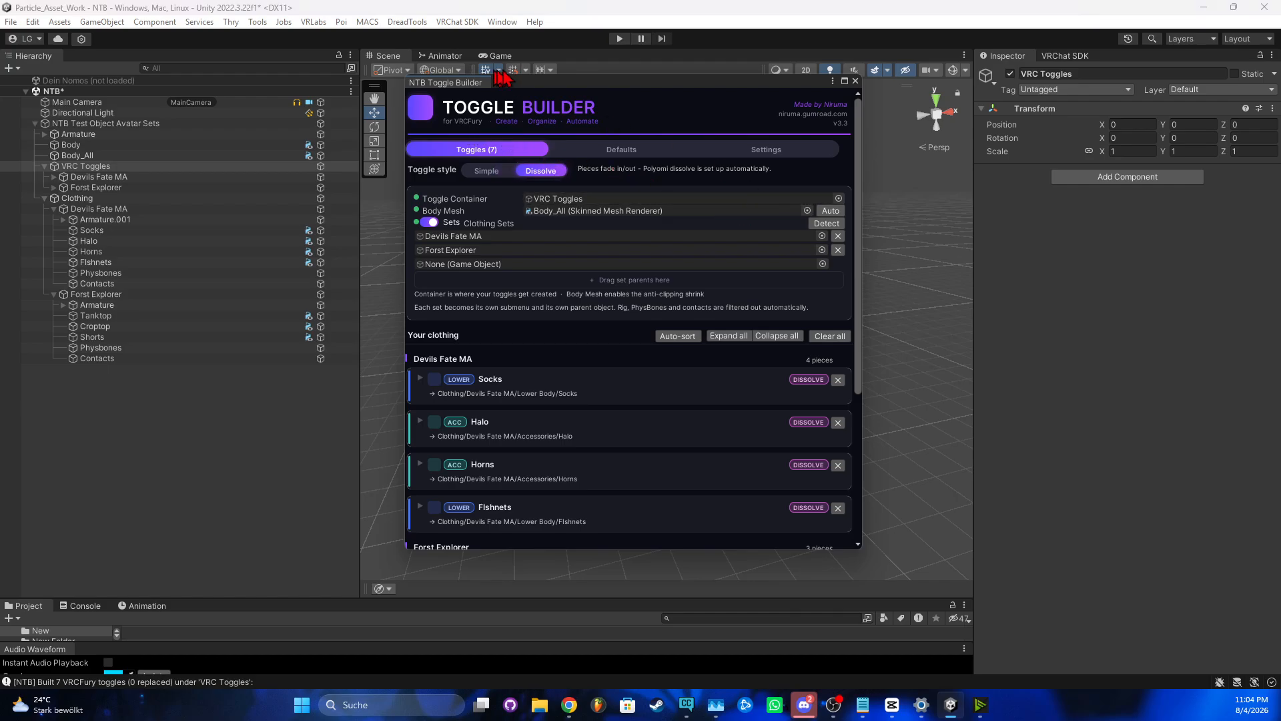
left_click_drag(624, 94, 798, 105)
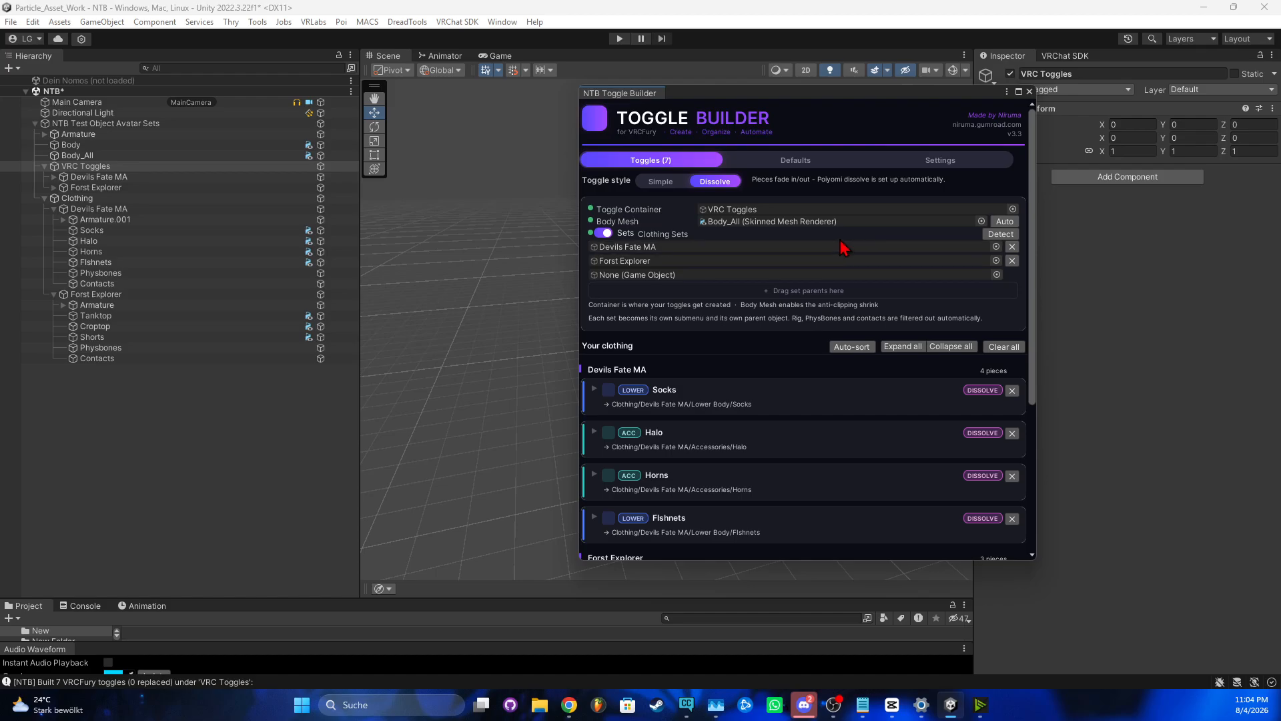
Scroll through the seven pieces in both sets, using 7 of 256 sync bits
scroll(820, 308, "down", 6)
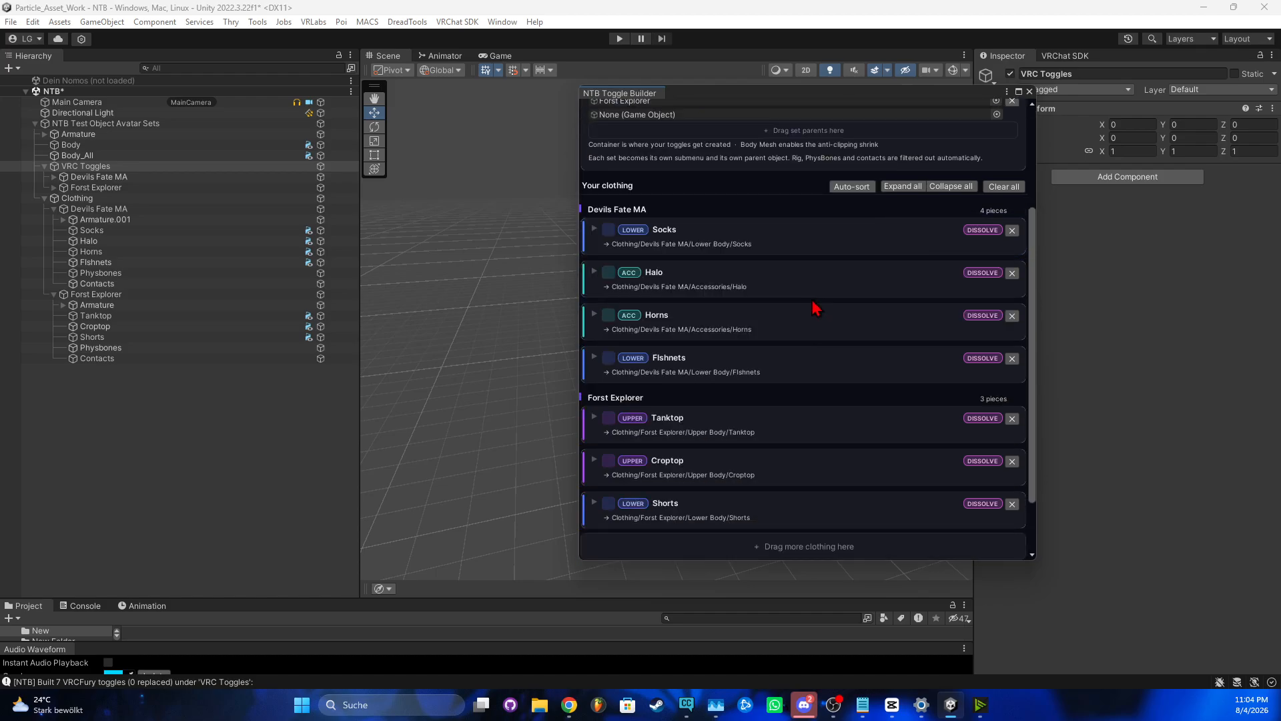
scroll(814, 310, "up", 4)
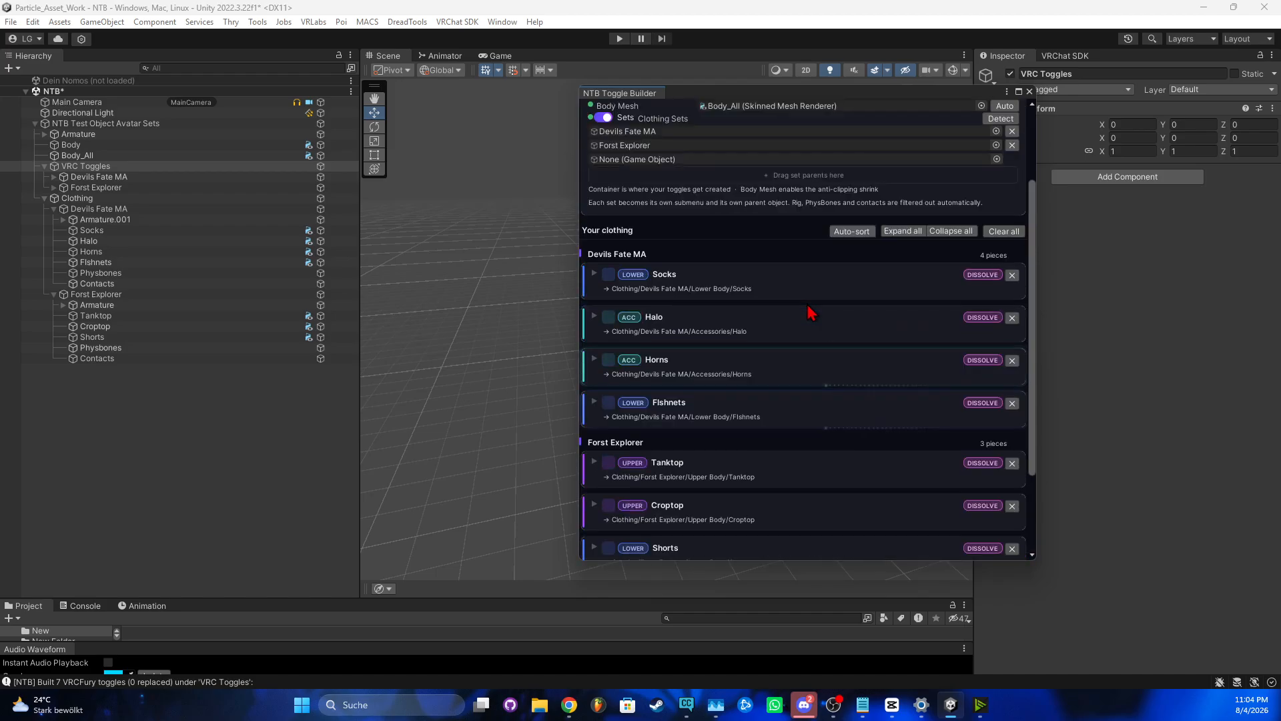
scroll(810, 321, "up", 2)
scroll(817, 329, "down", 6)
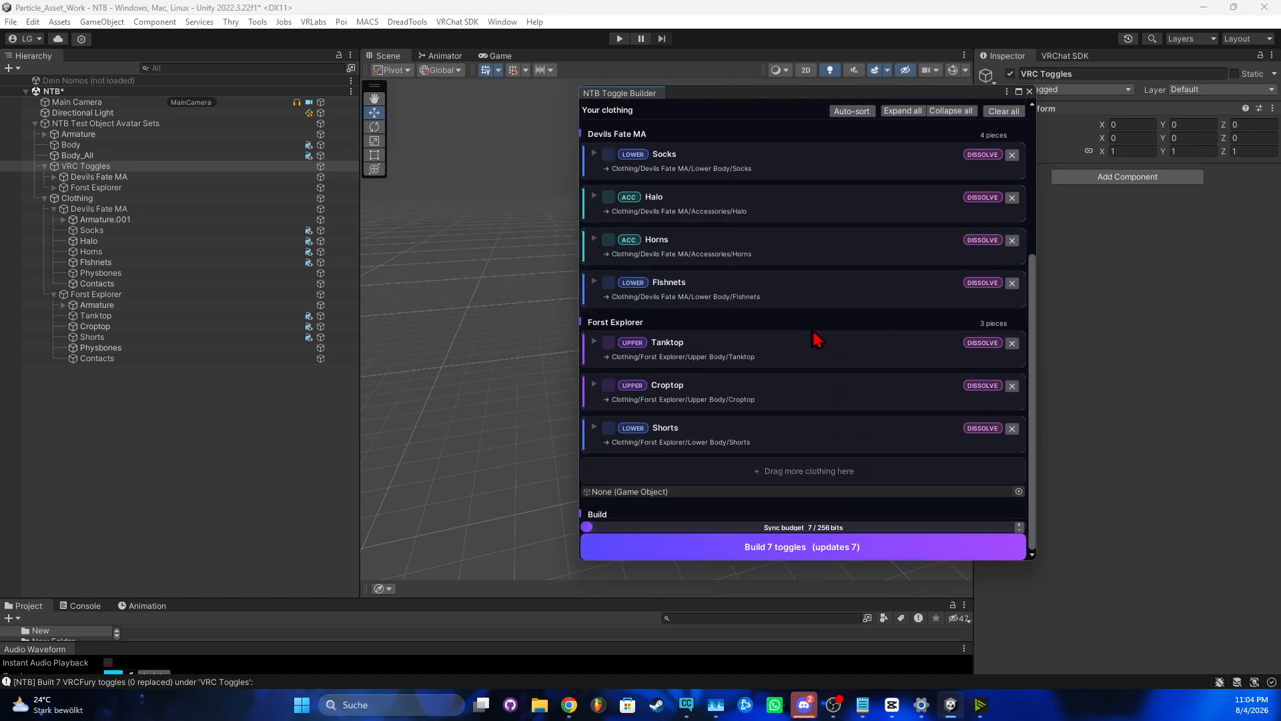